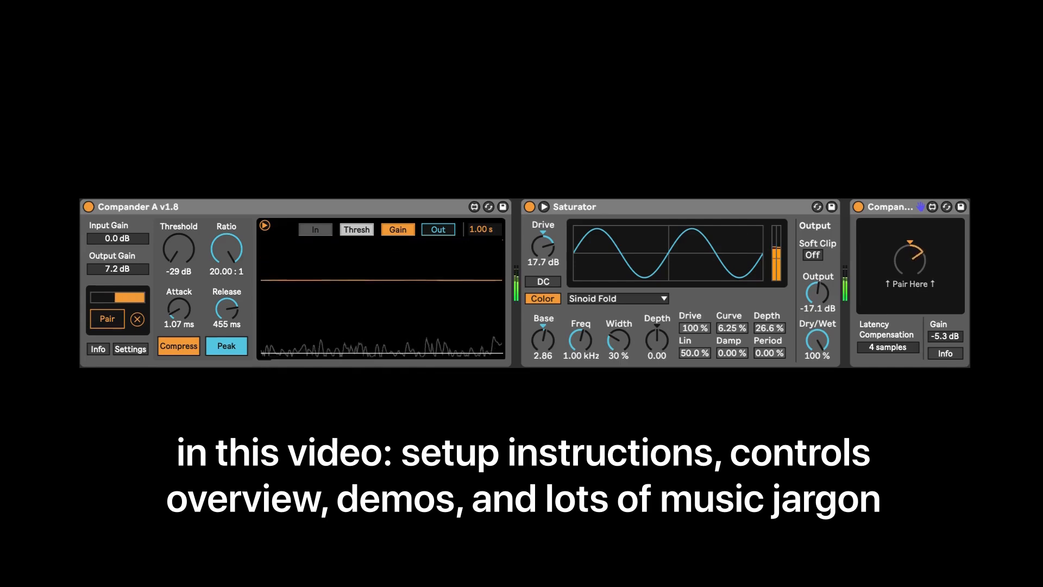
pyautogui.moveTo(481, 232); pyautogui.dragTo(481, 227)
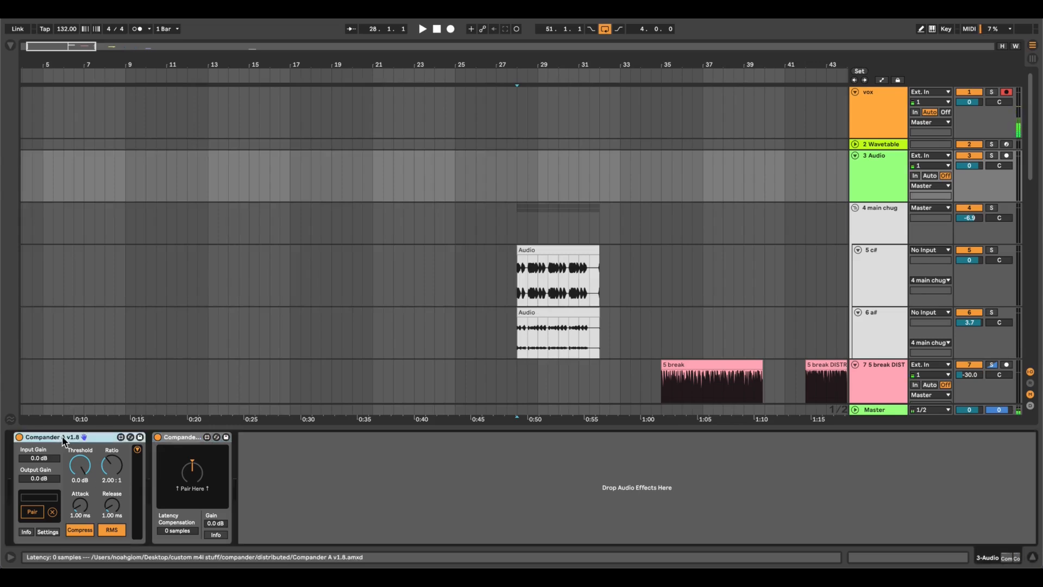
# Pair the Compander A device with the knob of the Compander B device.
pyautogui.click(191, 436)
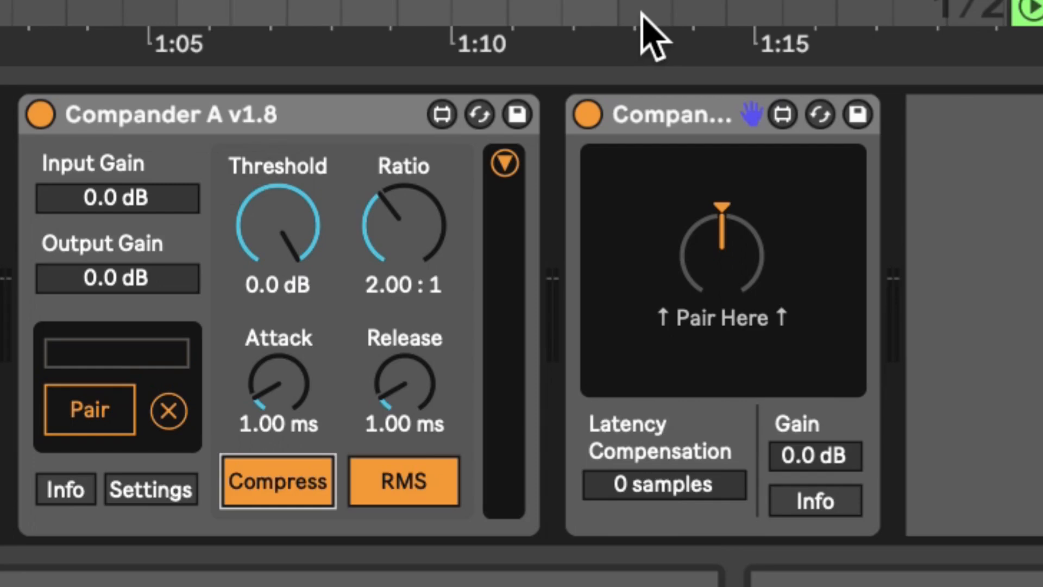
pyautogui.click(104, 416)
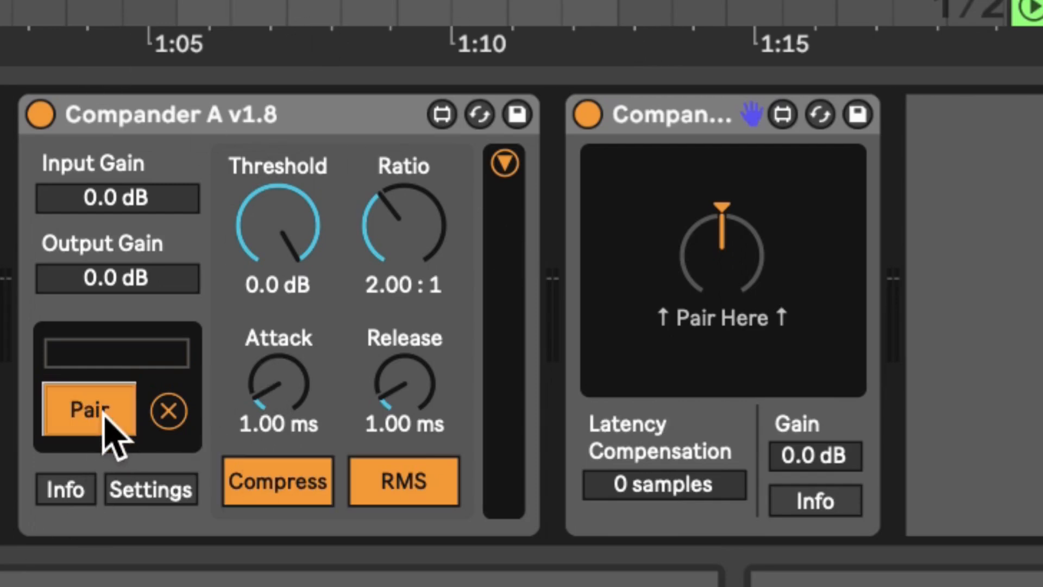
pyautogui.click(727, 263)
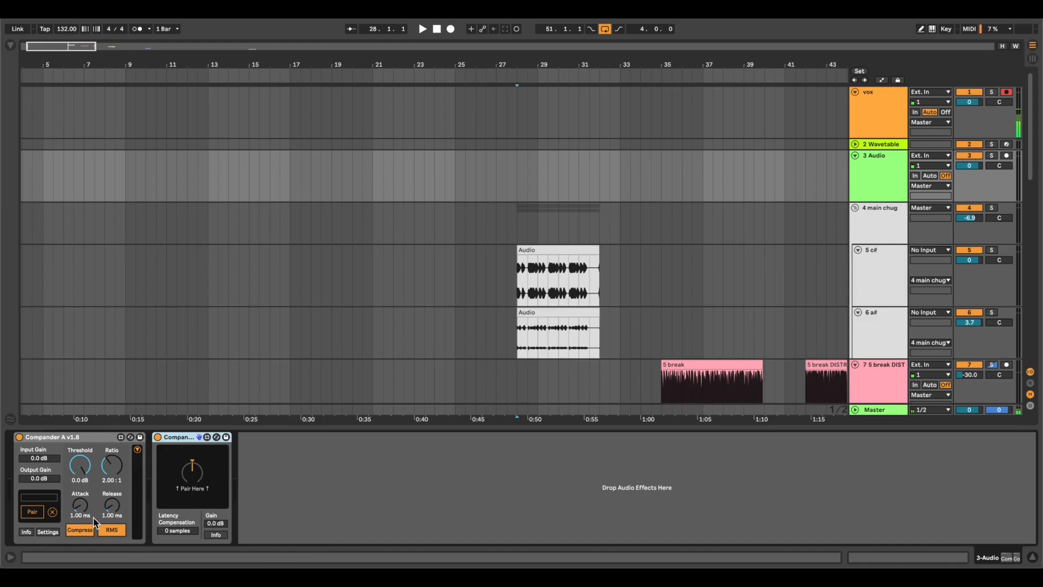
# Toggle Compander A's detection and compression modes, returning them to RMS and Compress.
pyautogui.click(112, 530)
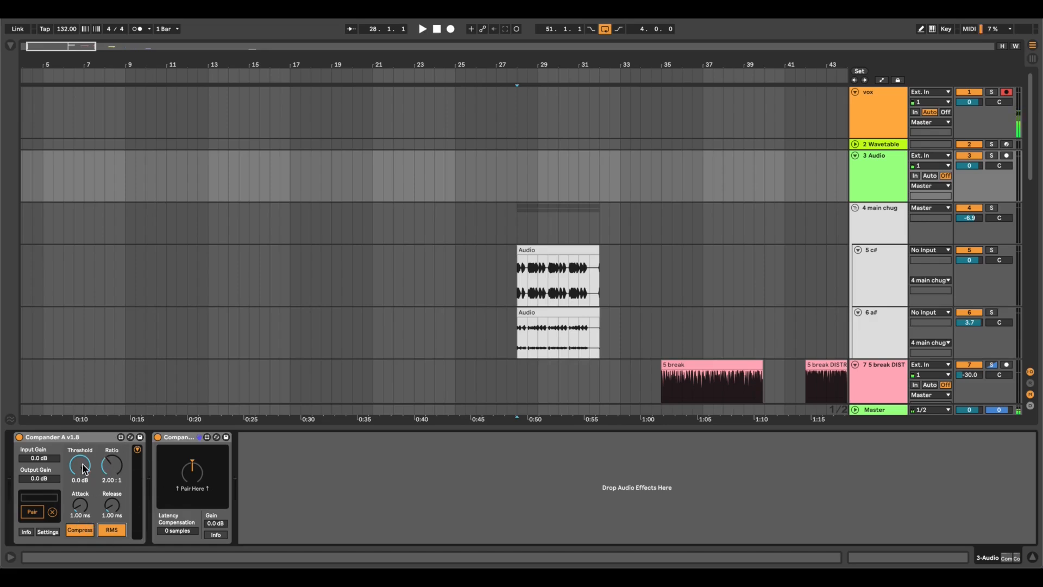
pyautogui.click(111, 531)
pyautogui.click(112, 533)
pyautogui.click(74, 532)
pyautogui.click(80, 533)
pyautogui.click(79, 532)
pyautogui.click(80, 534)
pyautogui.click(82, 533)
pyautogui.click(80, 529)
# Insert a Saturator from the Distortion / Color collection between Compander A and Compander B on the 3 Audio track.
pyautogui.click(11, 46)
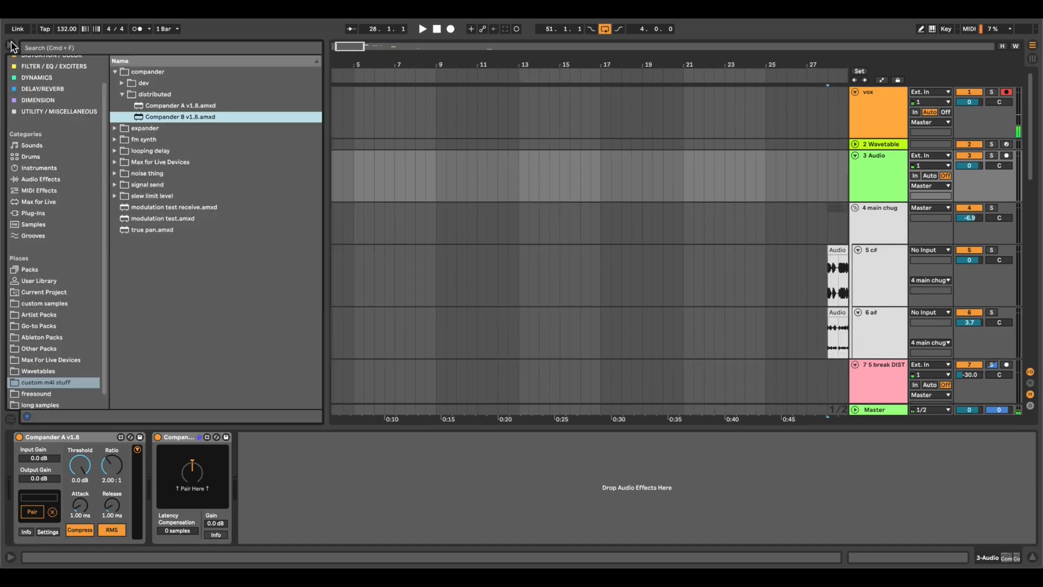
pyautogui.scroll(2, 57, 171)
pyautogui.click(53, 83)
pyautogui.moveTo(163, 173); pyautogui.dragTo(206, 437)
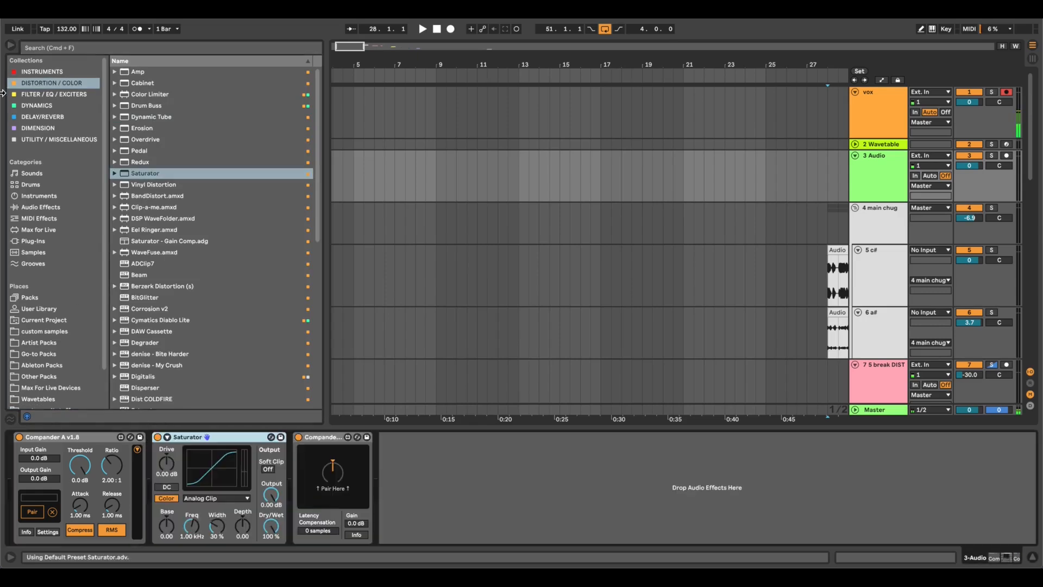
pyautogui.click(11, 46)
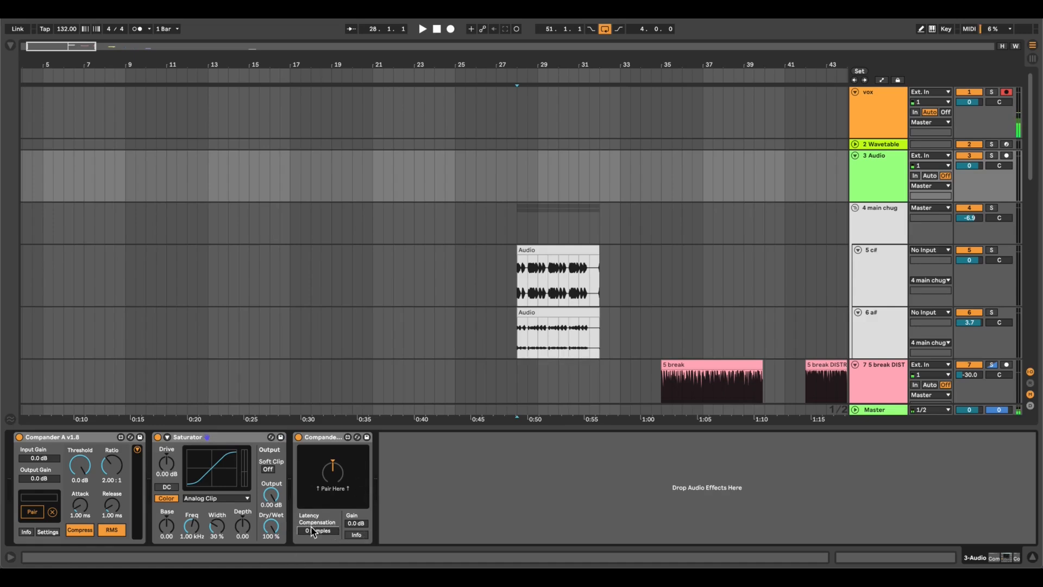
# Set Compander B's latency compensation to 4 samples and toggle Compander A's compression mode back and forth.
pyautogui.moveTo(318, 531); pyautogui.dragTo(317, 527)
pyautogui.click(81, 528)
pyautogui.click(82, 530)
pyautogui.click(113, 533)
# View Compander A's info page and its expansion scope range setting, closing each again.
pyautogui.click(26, 532)
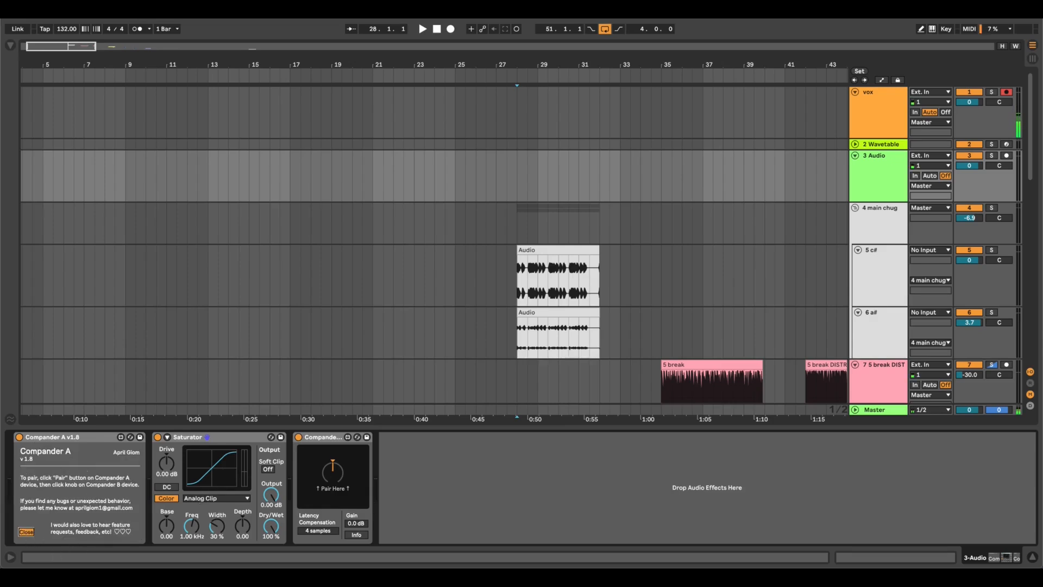
pyautogui.click(26, 531)
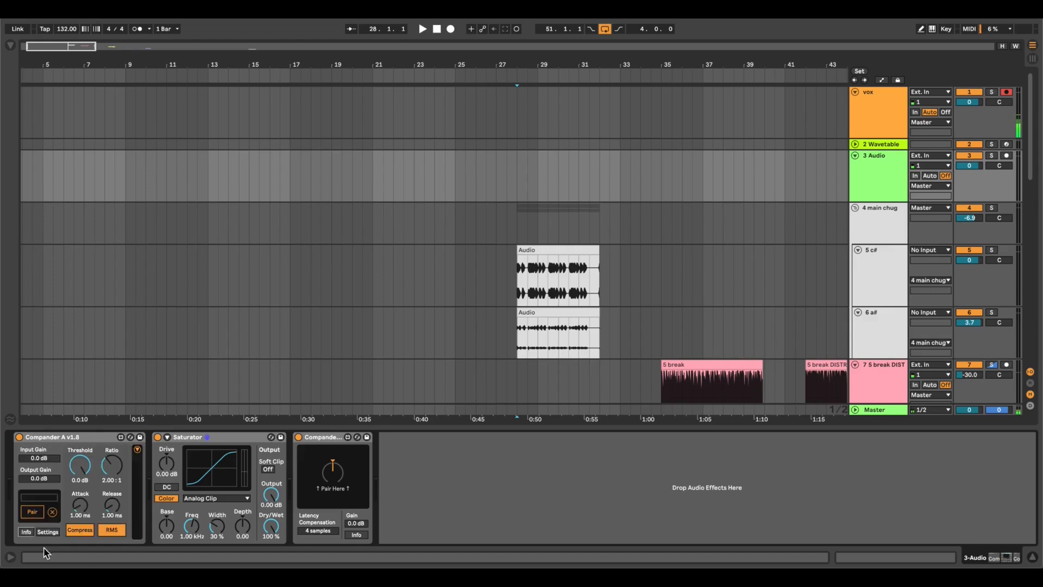
pyautogui.click(47, 530)
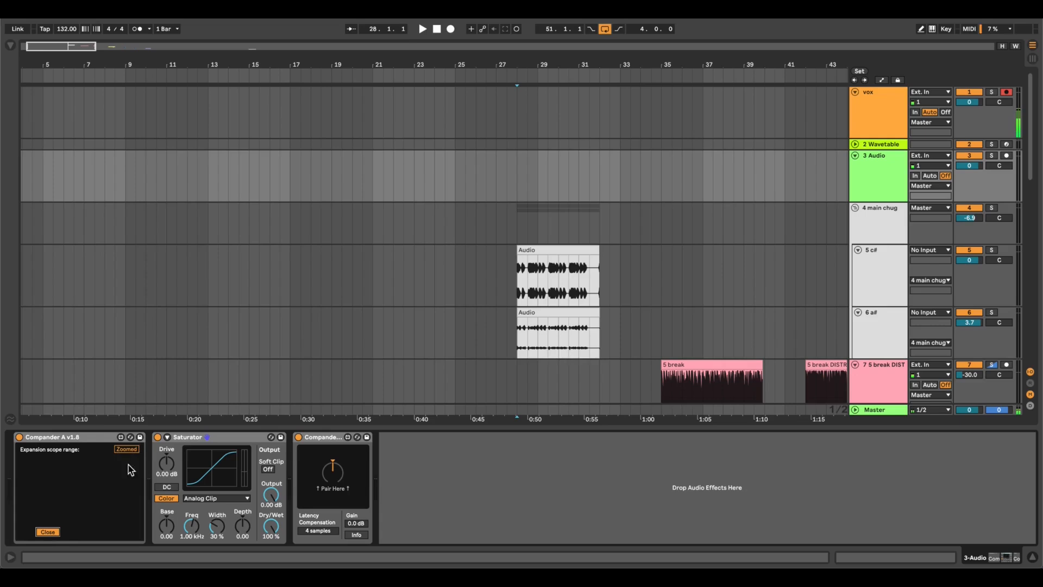
pyautogui.click(49, 532)
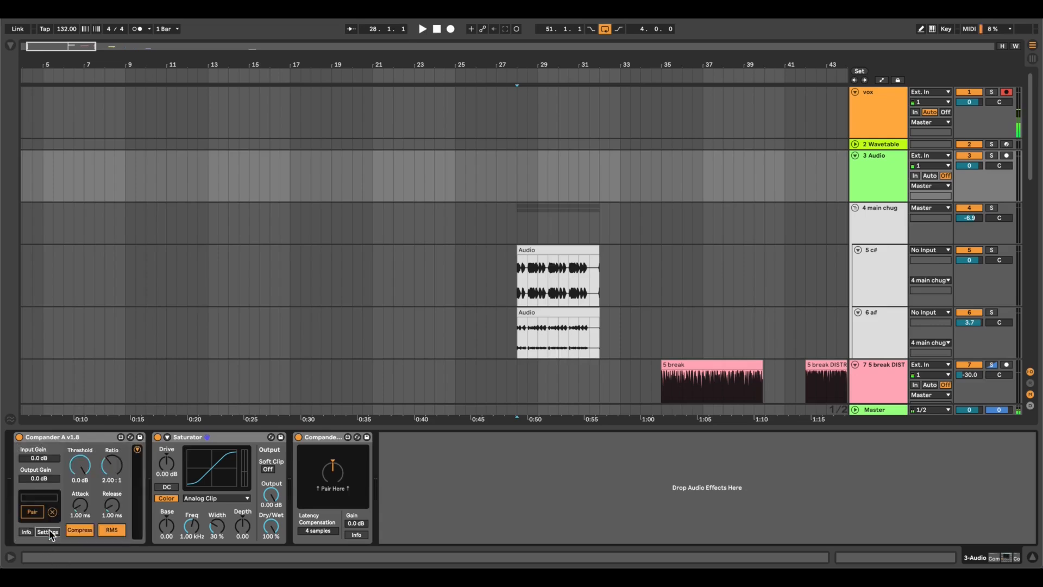
# Expand Compander A's scope display and toggle its output and gain traces.
pyautogui.click(138, 451)
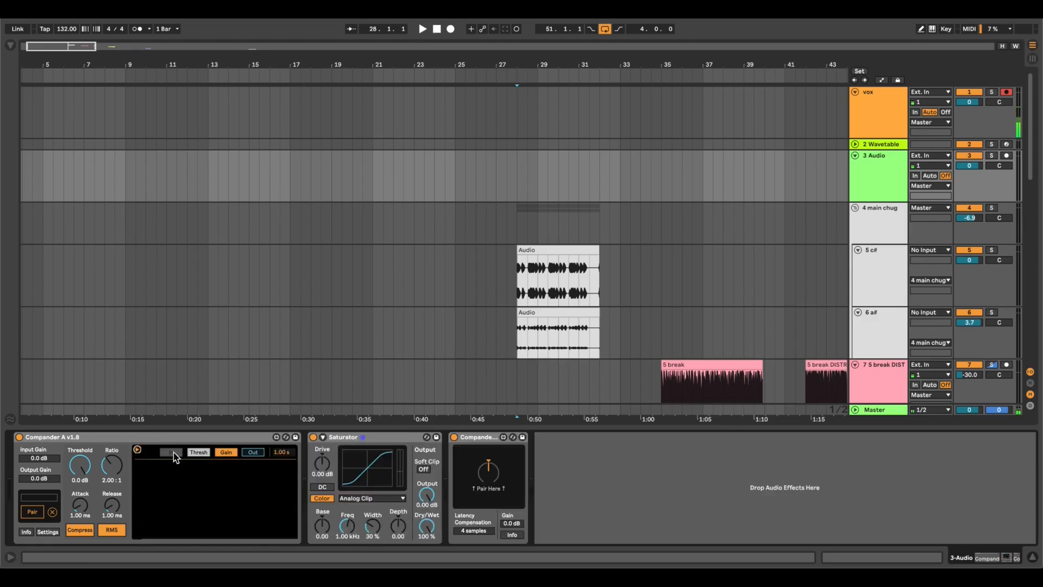
pyautogui.click(251, 453)
pyautogui.click(231, 453)
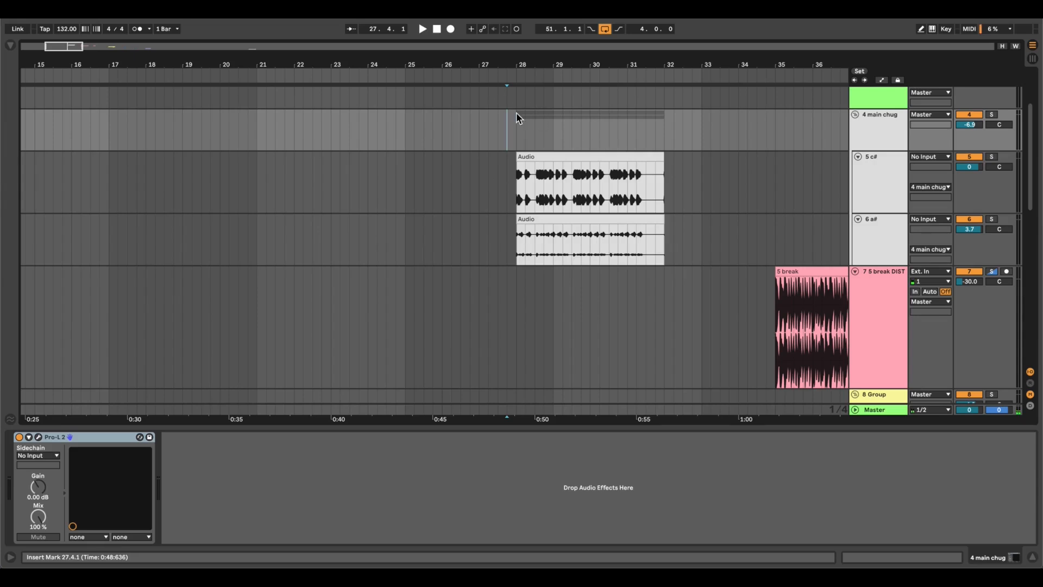
# Play the main chug group from bar 28 to hear both of its tracks together.
pyautogui.click(517, 139)
pyautogui.scroll(5, 569, 227)
pyautogui.hscroll(1, 569, 227)
pyautogui.hscroll(1, 569, 228)
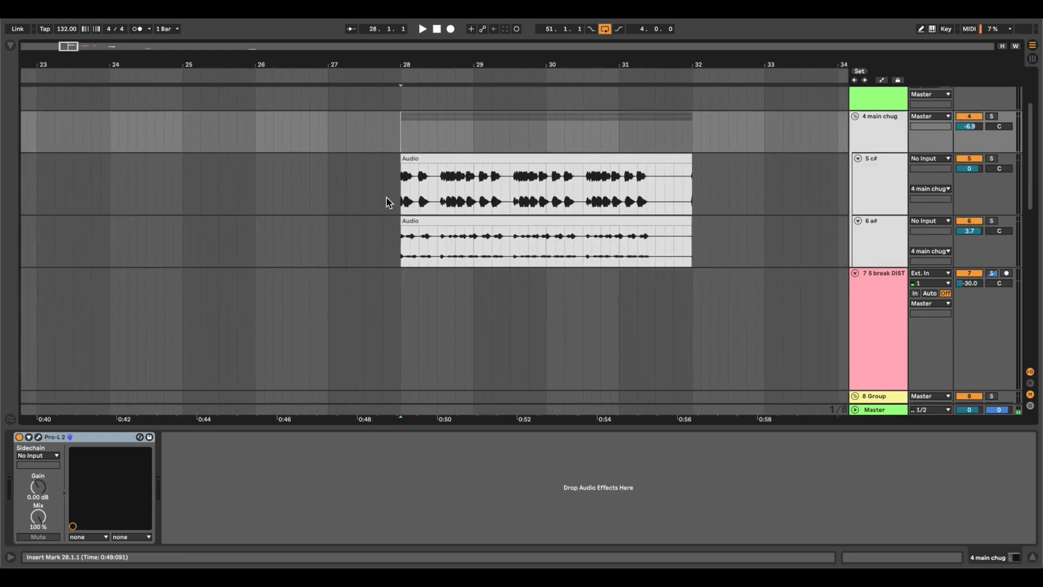
pyautogui.press('space')
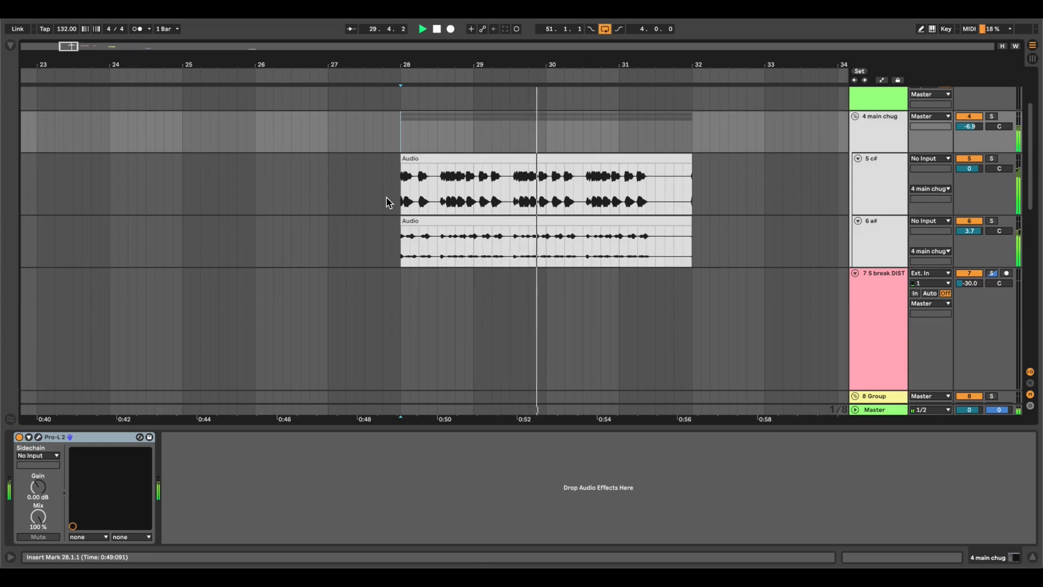
pyautogui.press('space')
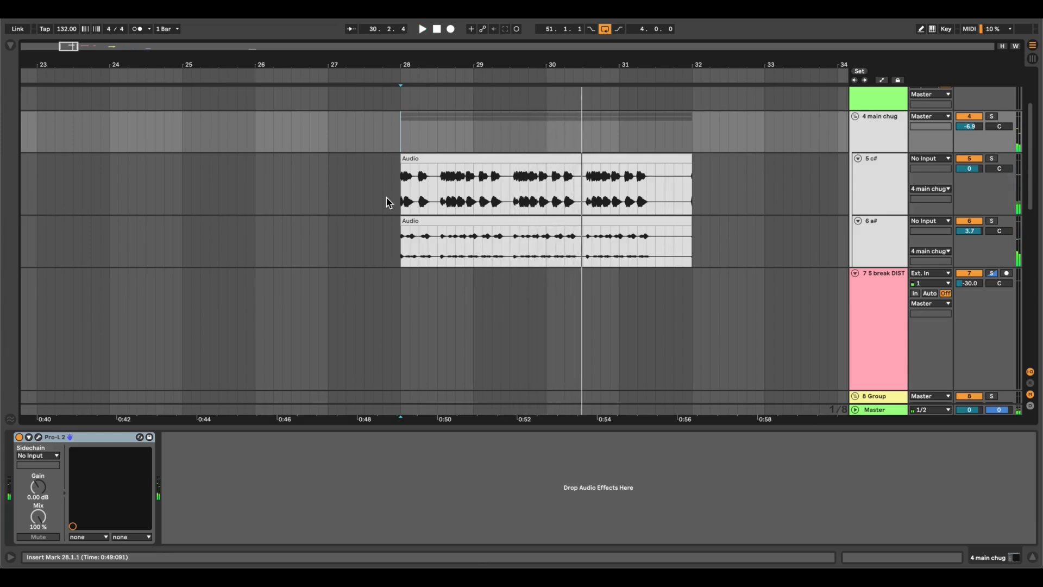
# Mute the c# track and play the a# track on its own from bar 28.
pyautogui.click(885, 253)
pyautogui.press('space')
pyautogui.press('space')
pyautogui.press('space')
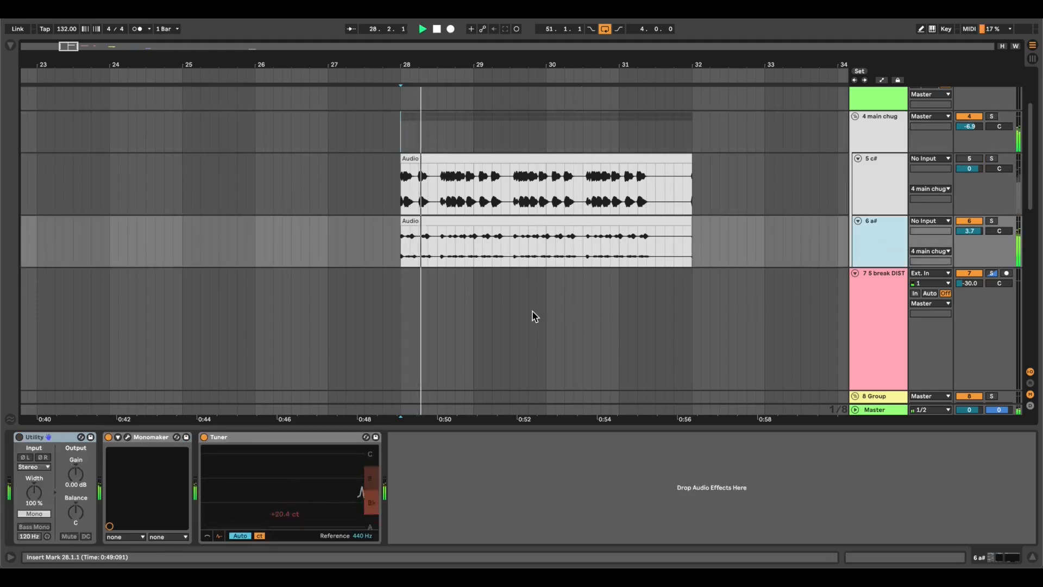
# Audition the c# track from bar 28 with a# muted, and reactivate a# to play both tracks.
pyautogui.click(969, 220)
pyautogui.click(972, 159)
pyautogui.click(972, 159)
pyautogui.click(869, 168)
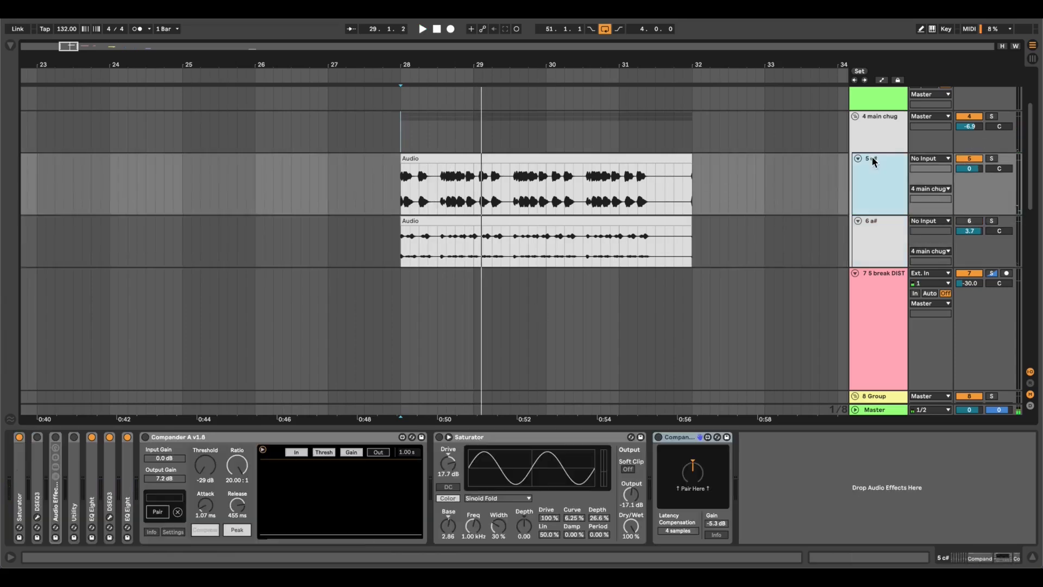
pyautogui.press('space')
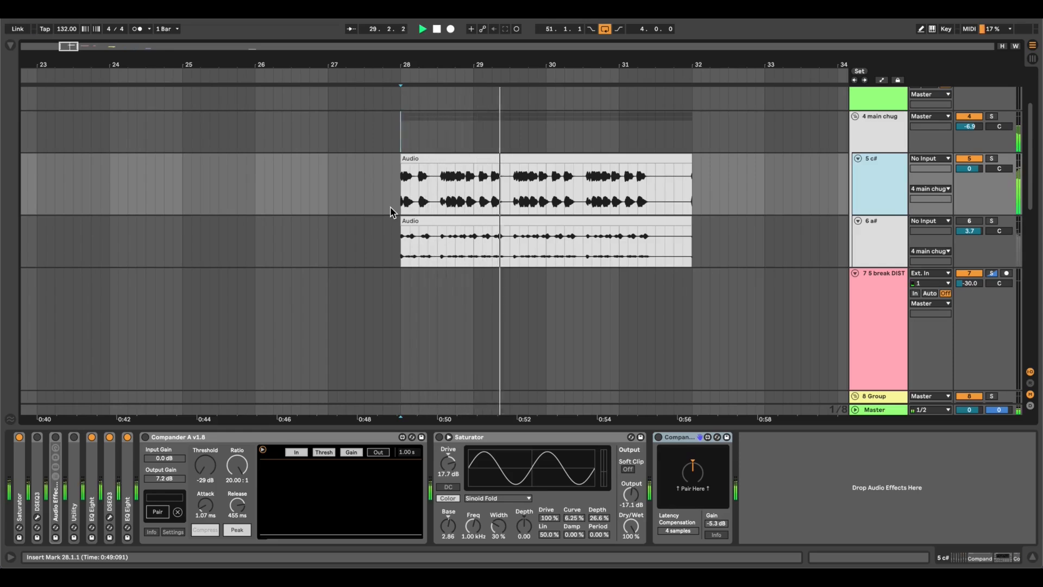
pyautogui.click(969, 221)
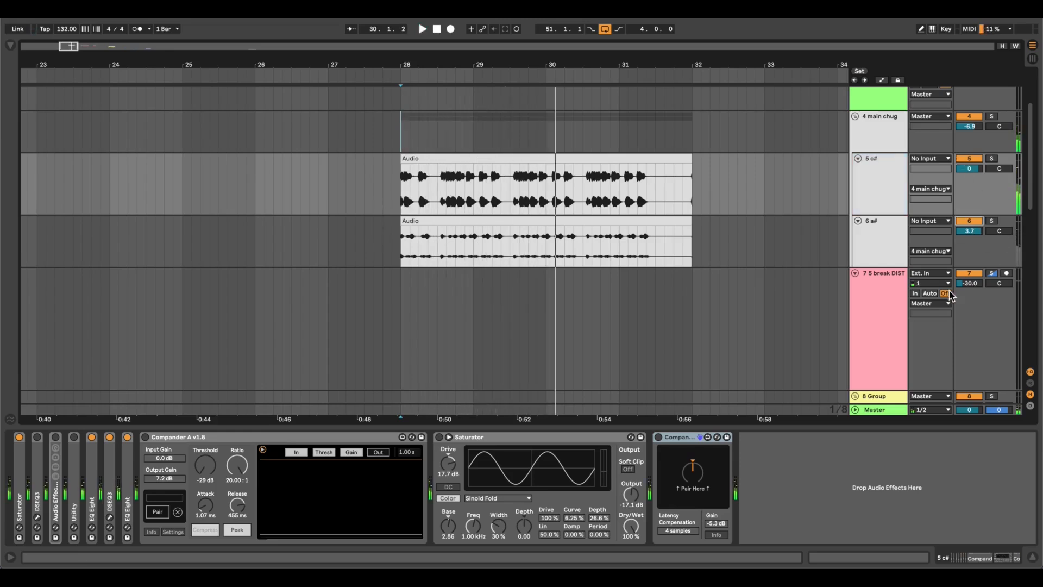
pyautogui.press('space')
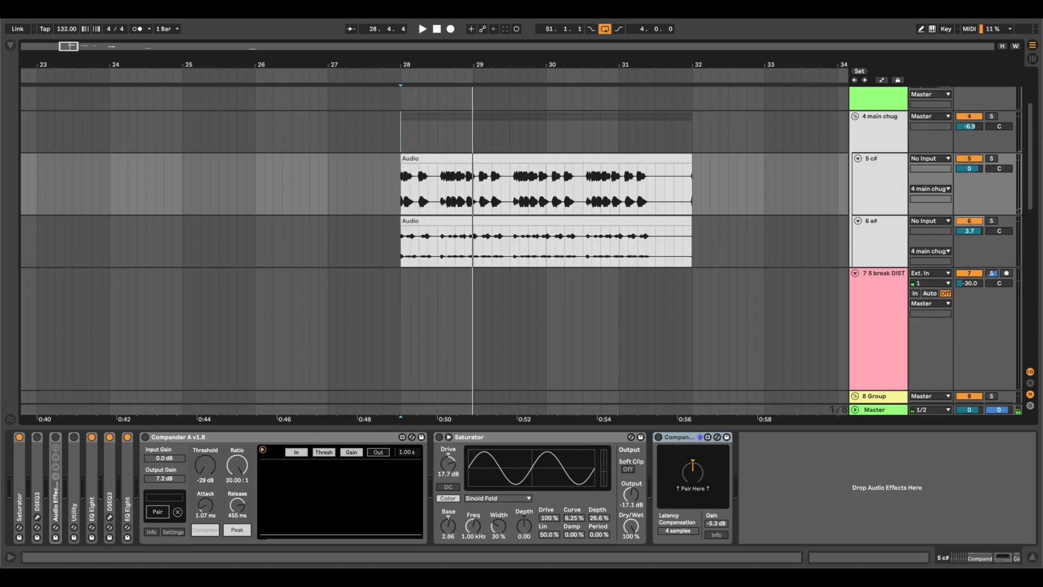
# Turn on the Saturator on the c# track and play both chug tracks from bar 28.
pyautogui.click(439, 436)
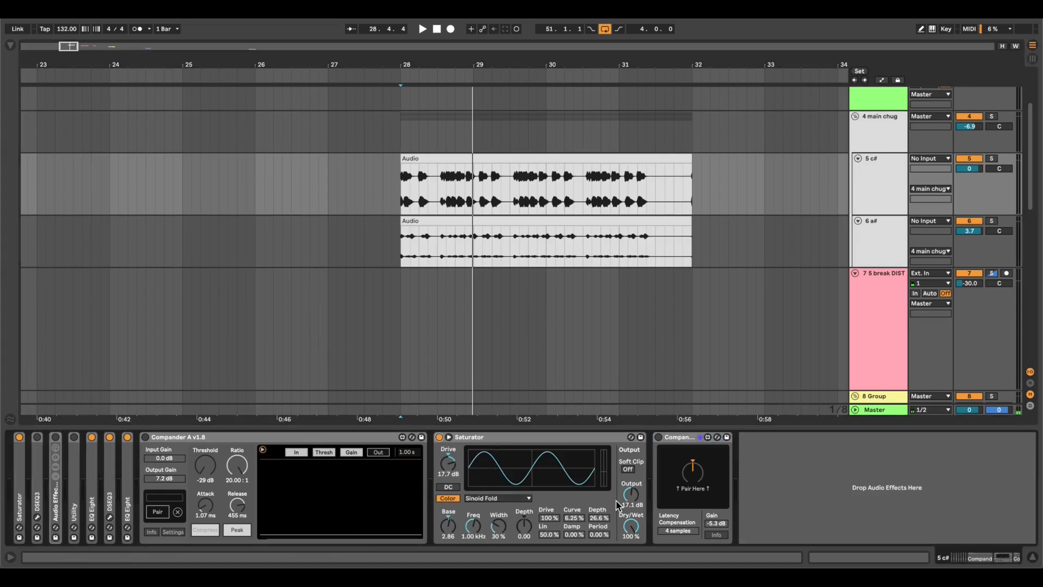
pyautogui.press('space')
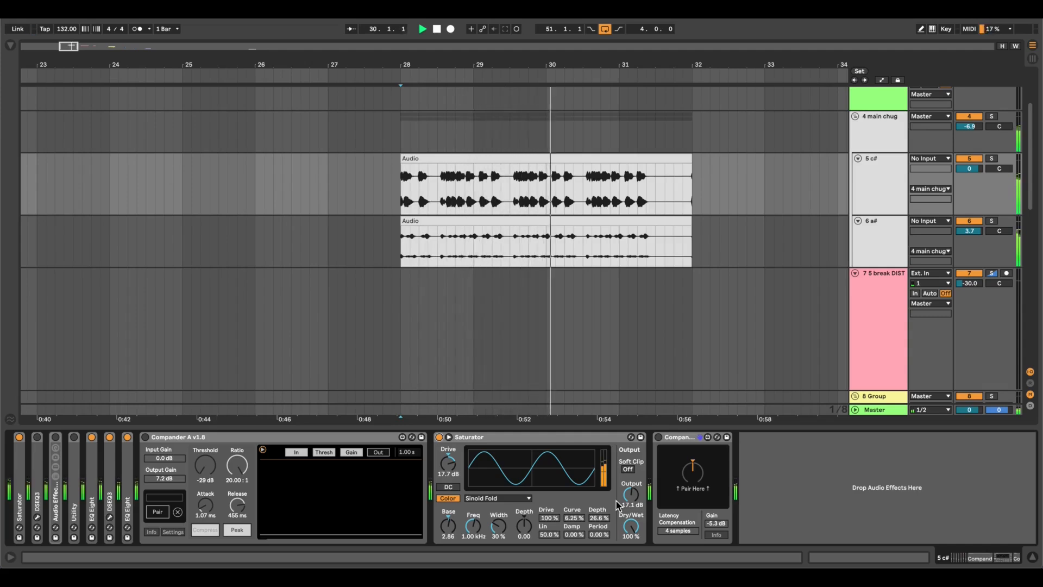
pyautogui.press('space')
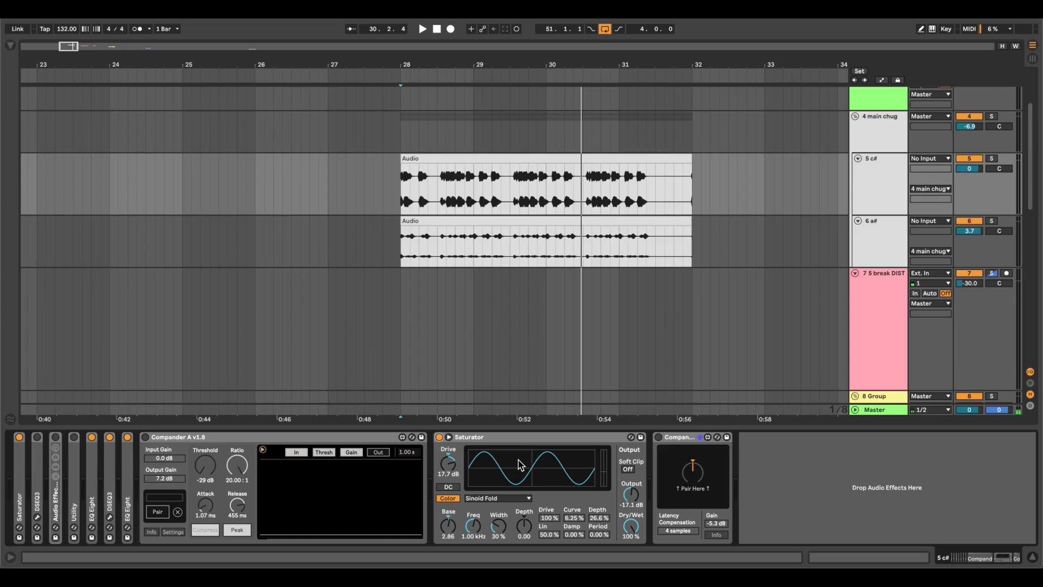
pyautogui.scroll(5, 400, 208)
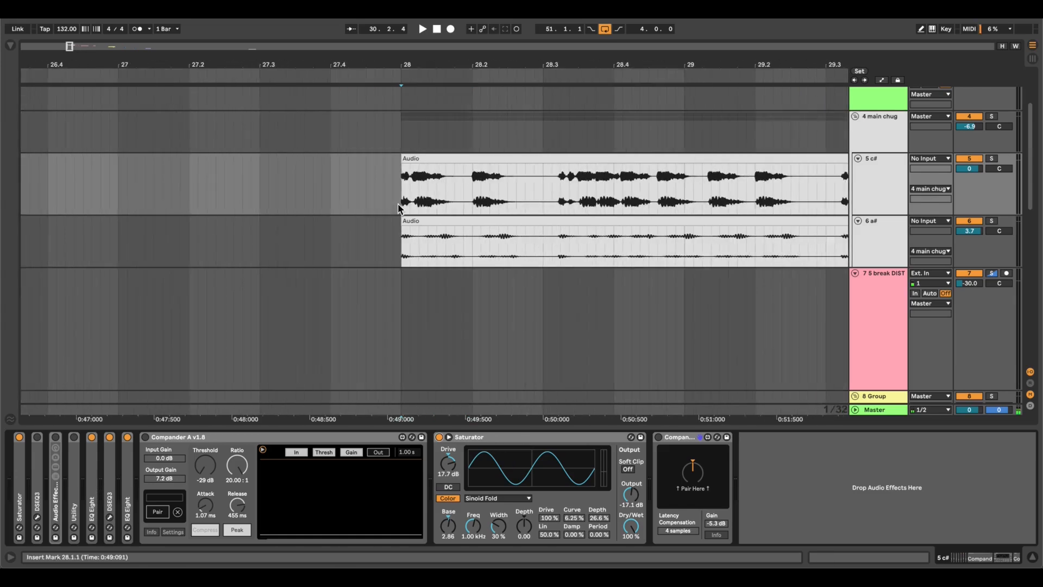
pyautogui.hscroll(1, 400, 208)
pyautogui.press('space')
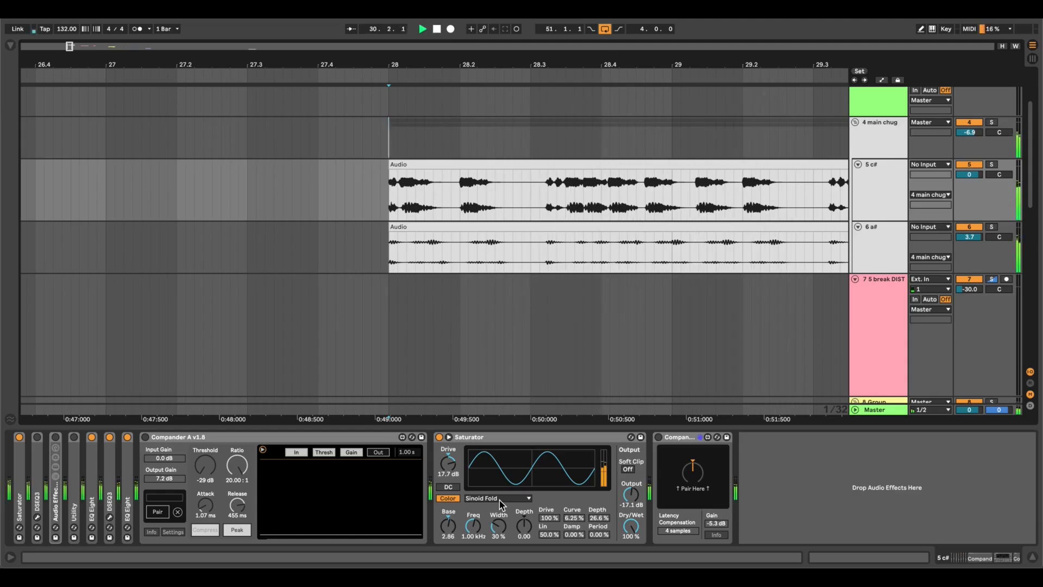
pyautogui.press('space')
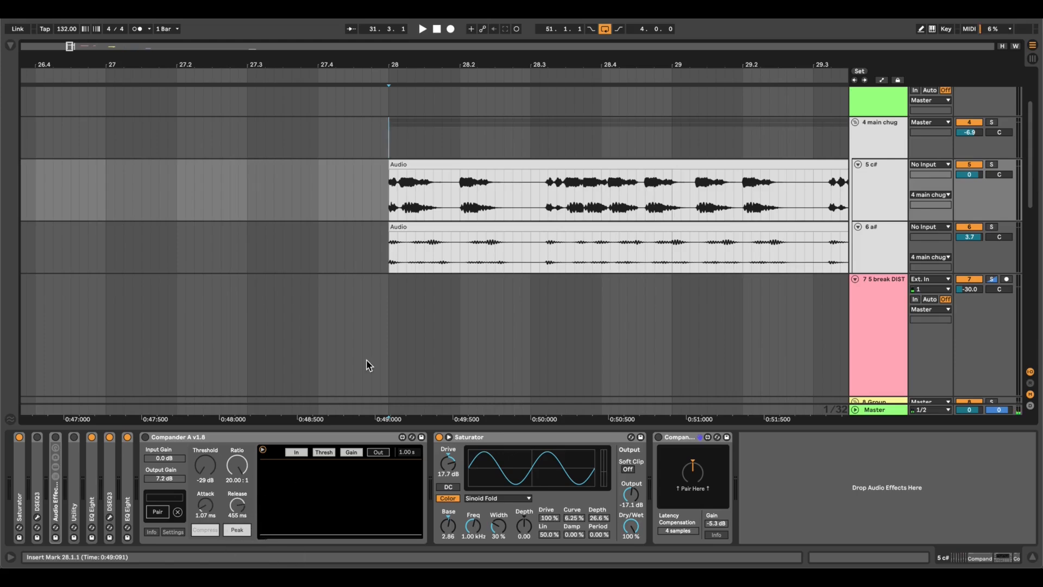
# Turn on Compander A and Compander B around the c# track's Saturator and play both chug tracks from bar 28.
pyautogui.press('space')
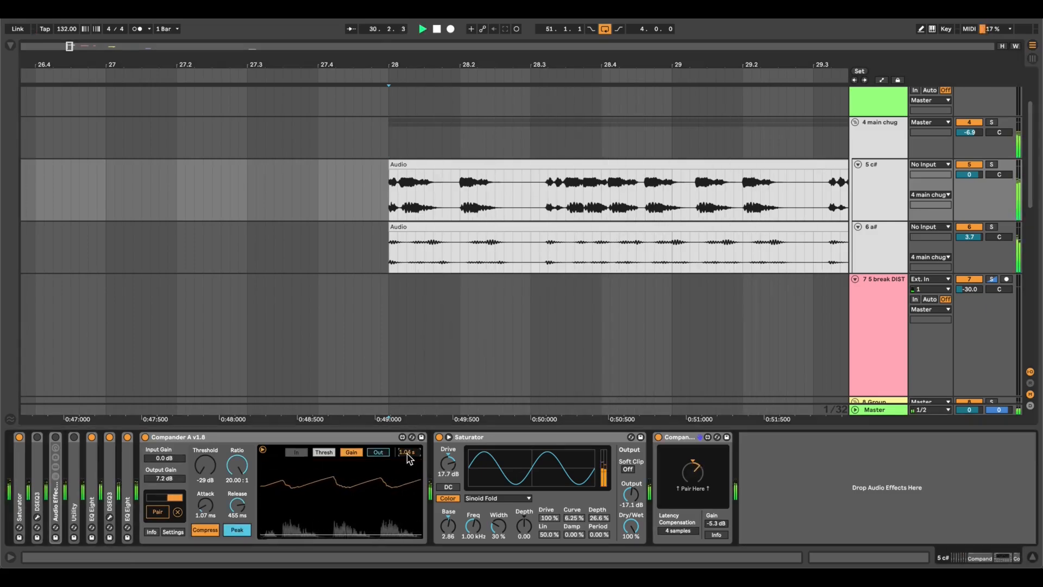
pyautogui.press('space')
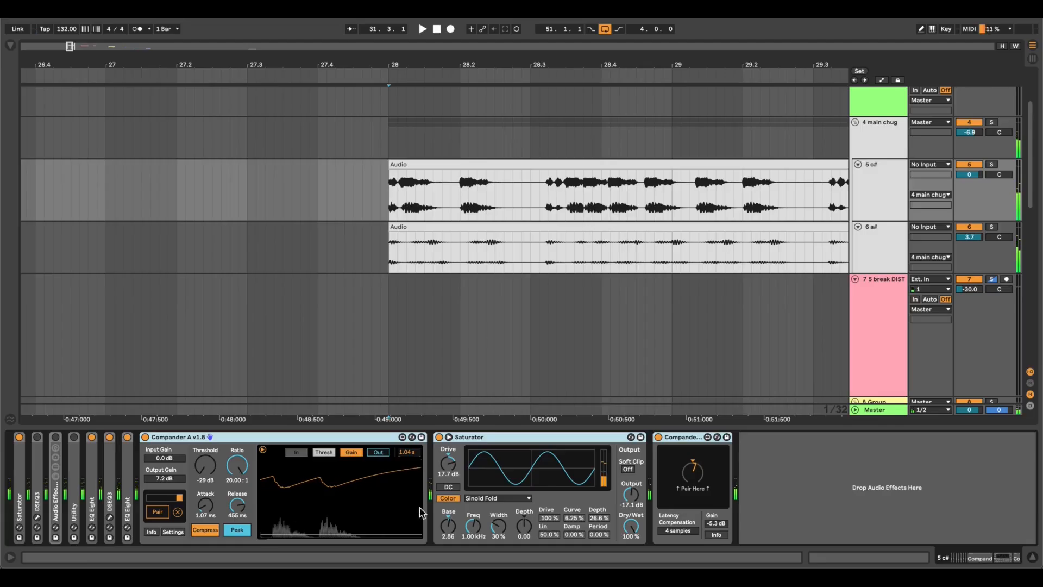
# Go to the 5 break clip on track 7 and place the insert marker at its start, bar 35.
pyautogui.press('-')
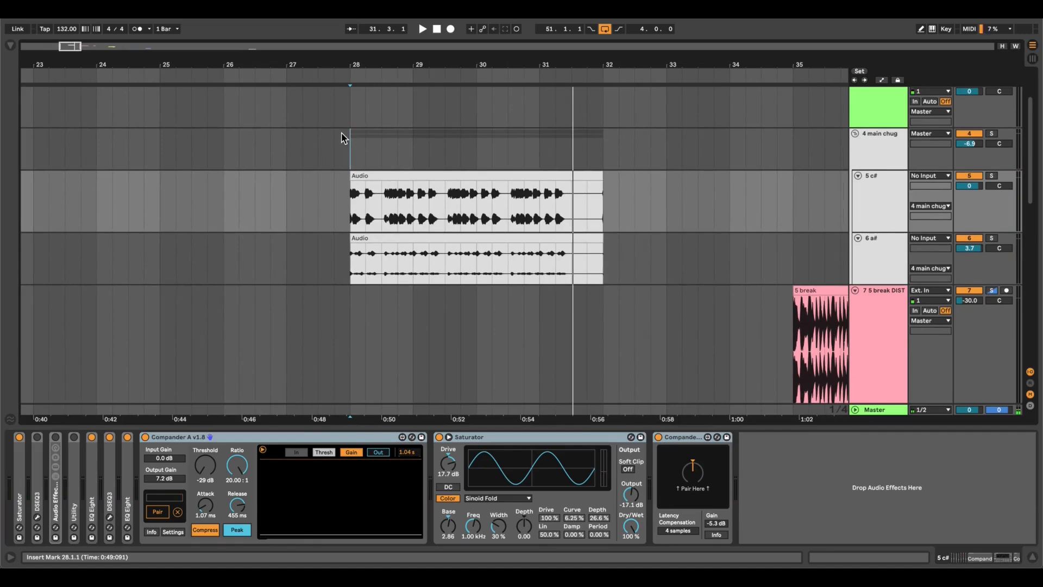
pyautogui.click(346, 213)
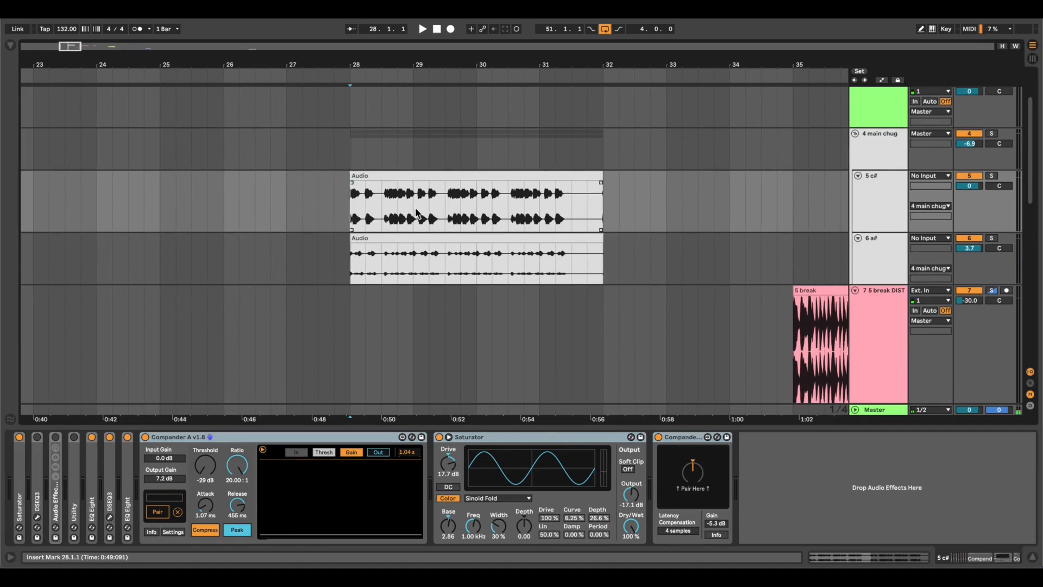
pyautogui.scroll(5, 353, 209)
pyautogui.hscroll(2, 353, 209)
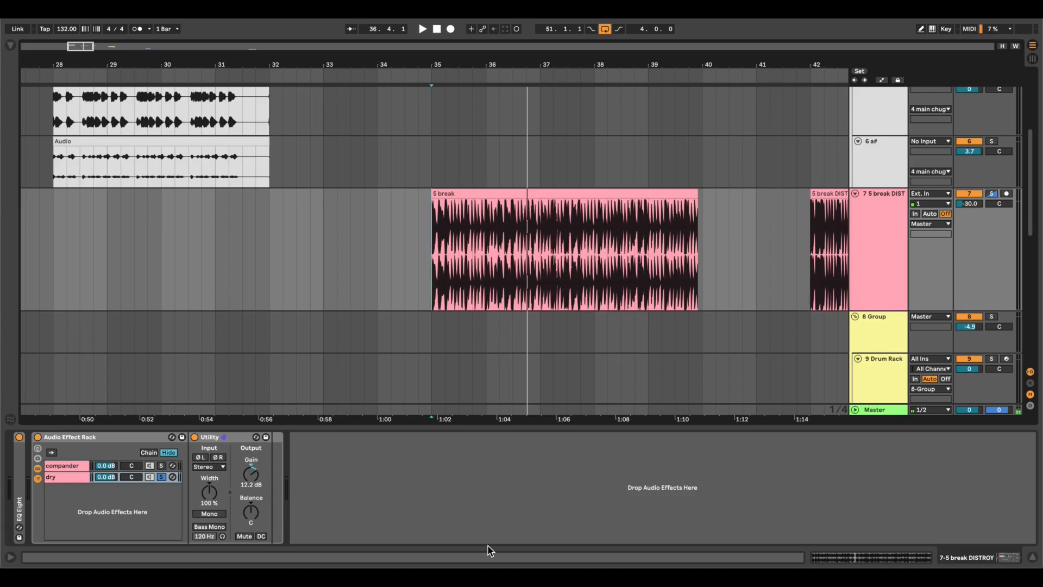
pyautogui.scroll(5, 491, 348)
pyautogui.scroll(-2, 444, 301)
pyautogui.hscroll(5, 444, 301)
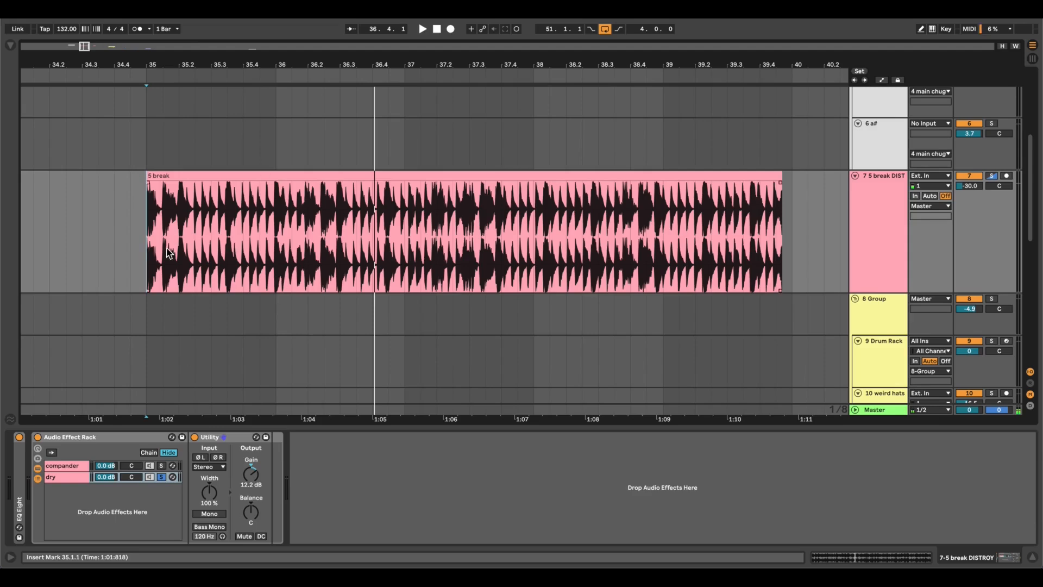
pyautogui.scroll(5, 169, 253)
pyautogui.scroll(-5, 139, 262)
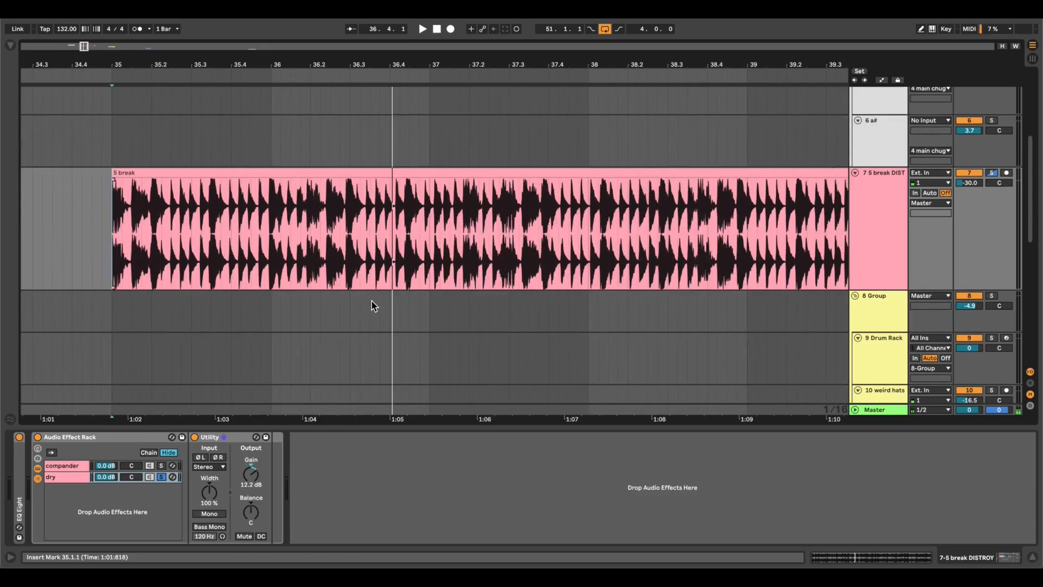
# Loop the whole 5 break clip from bar 35 and play it through the dry chain.
pyautogui.scroll(-4, 375, 304)
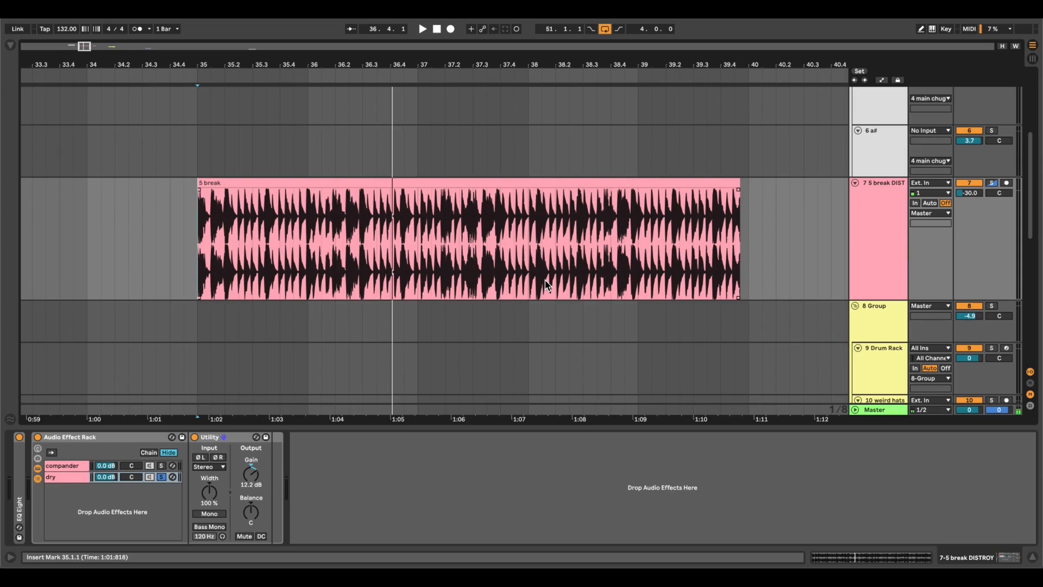
pyautogui.click(514, 179)
pyautogui.click(514, 181)
pyautogui.hotkey('ctrl', 'l')
pyautogui.press('space')
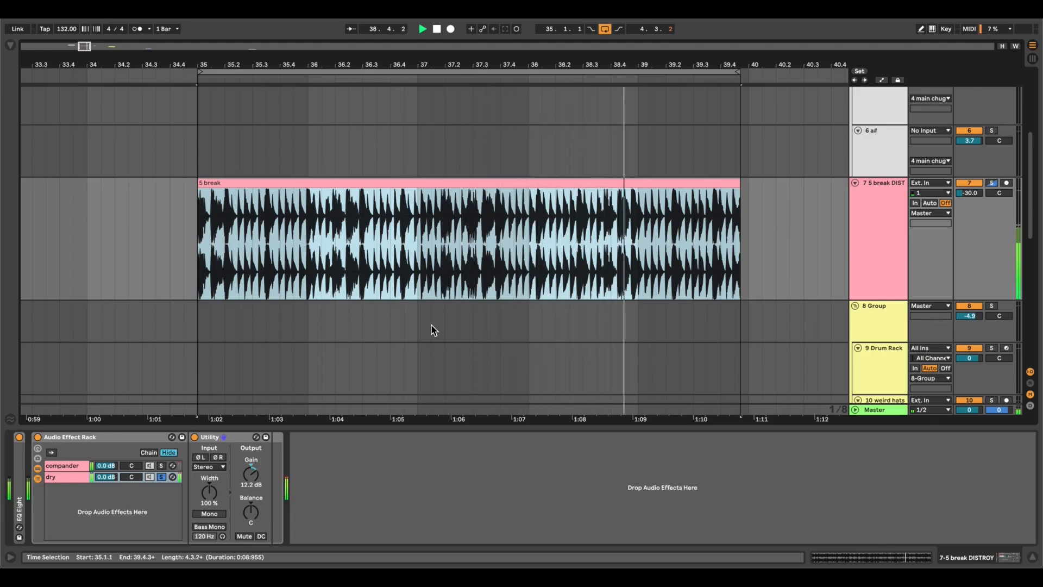
pyautogui.press('space')
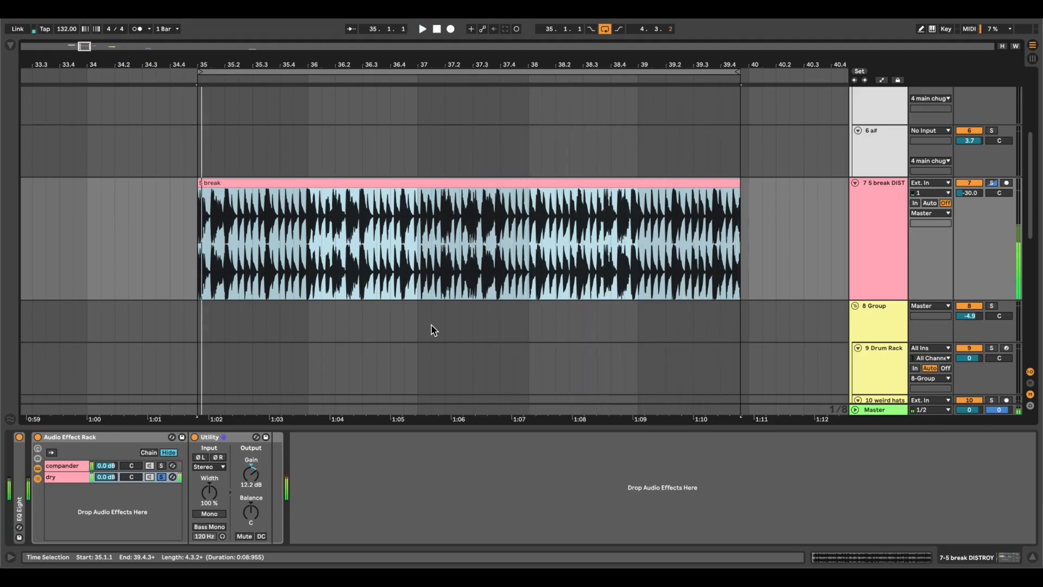
# Solo the compander chain, turn off Compander A and Compander B, and play the looped break through Drum Buss alone.
pyautogui.click(56, 464)
pyautogui.click(161, 466)
pyautogui.click(352, 436)
pyautogui.press('0')
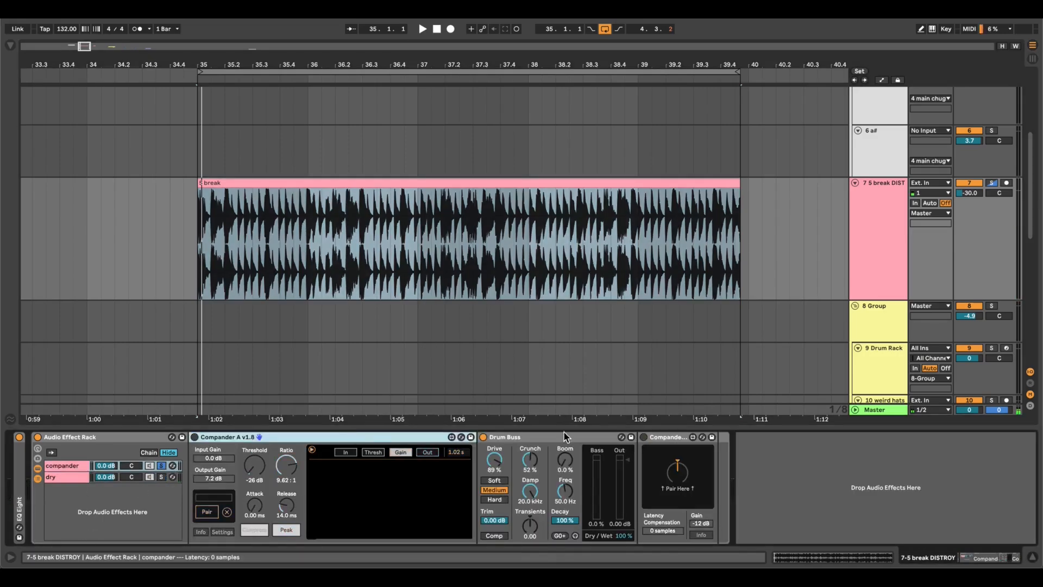
pyautogui.click(533, 437)
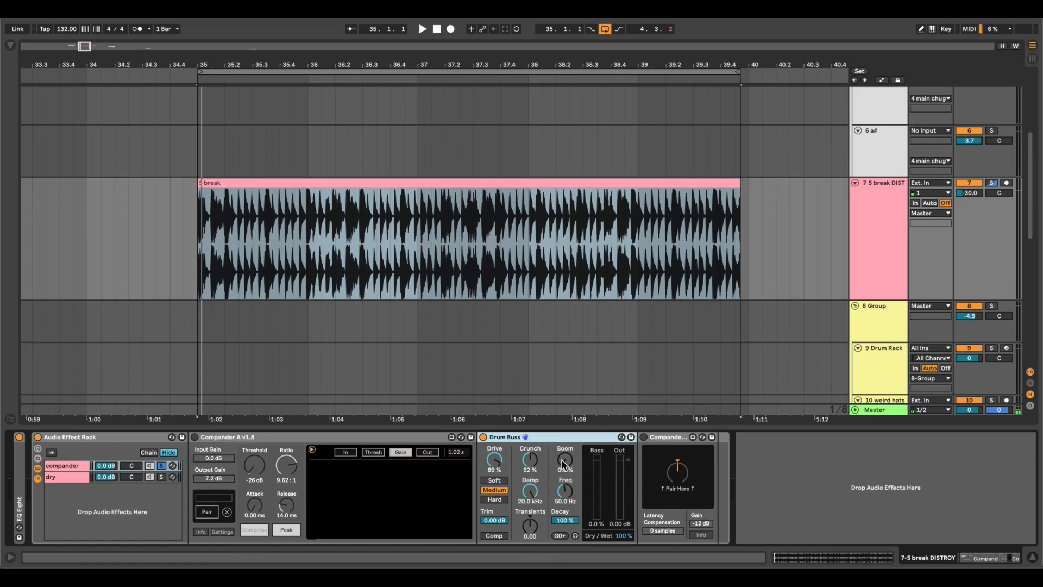
pyautogui.press('space')
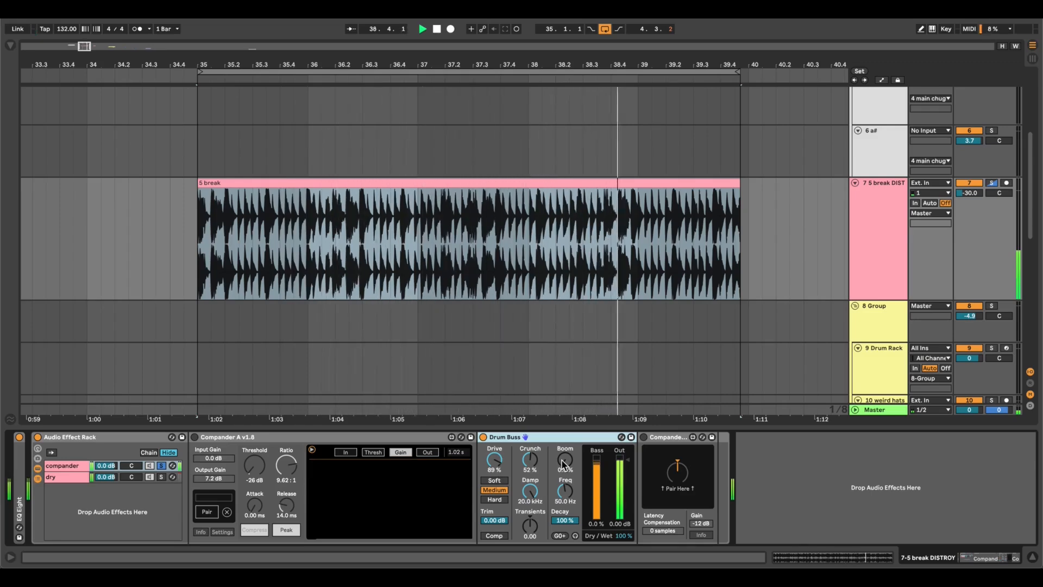
pyautogui.press('space')
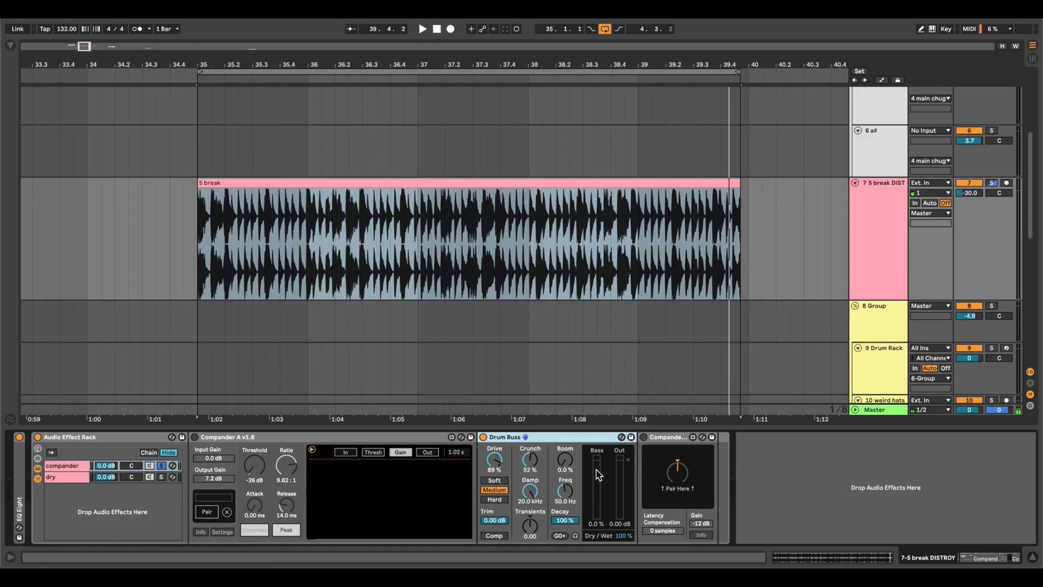
# Turn both Companders back on and compare the compander chain with the dry chain by soloing them in turn over the looped break.
pyautogui.press('space')
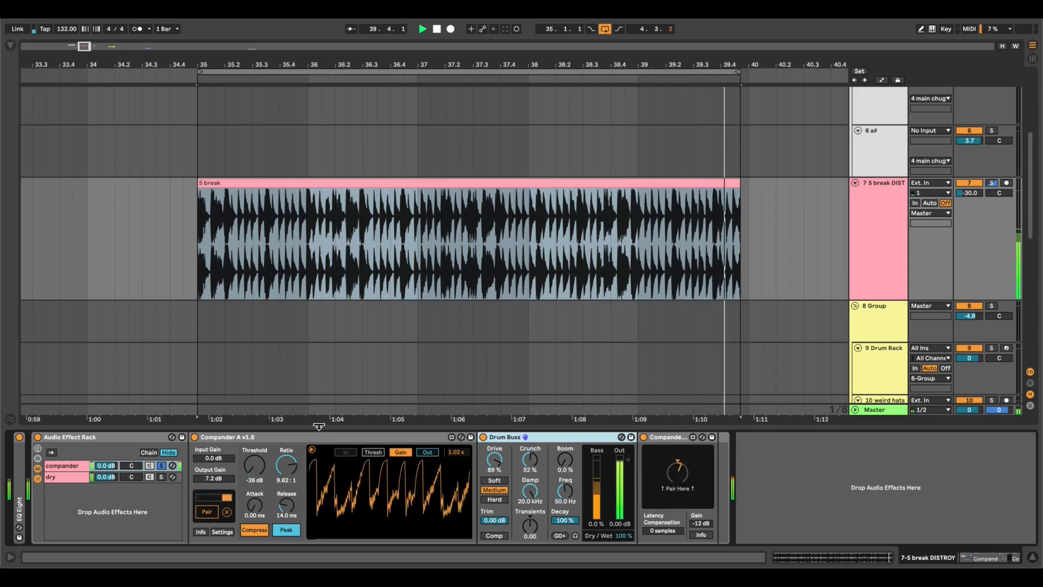
pyautogui.press('space')
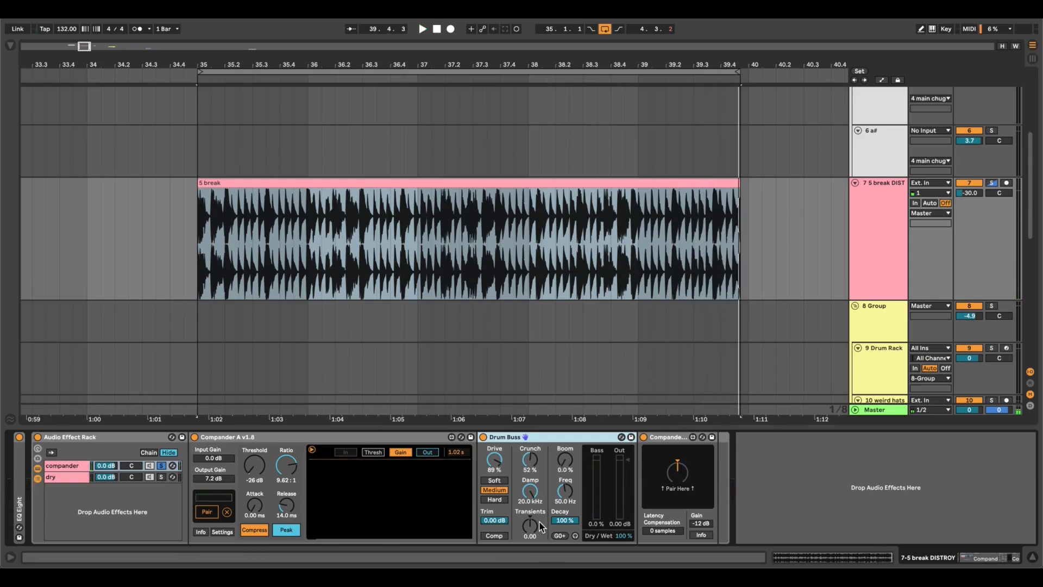
pyautogui.click(161, 477)
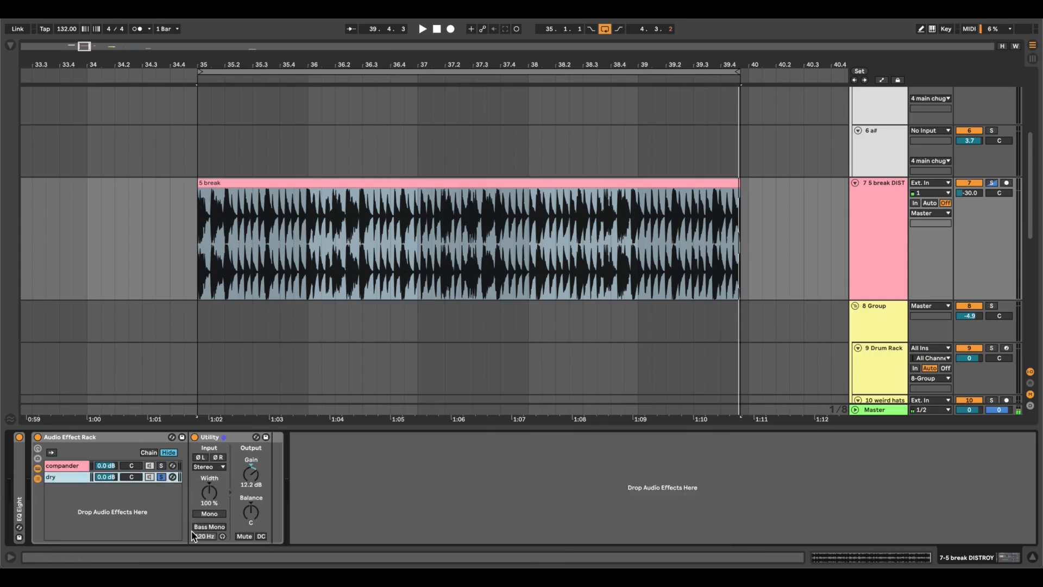
pyautogui.press('space')
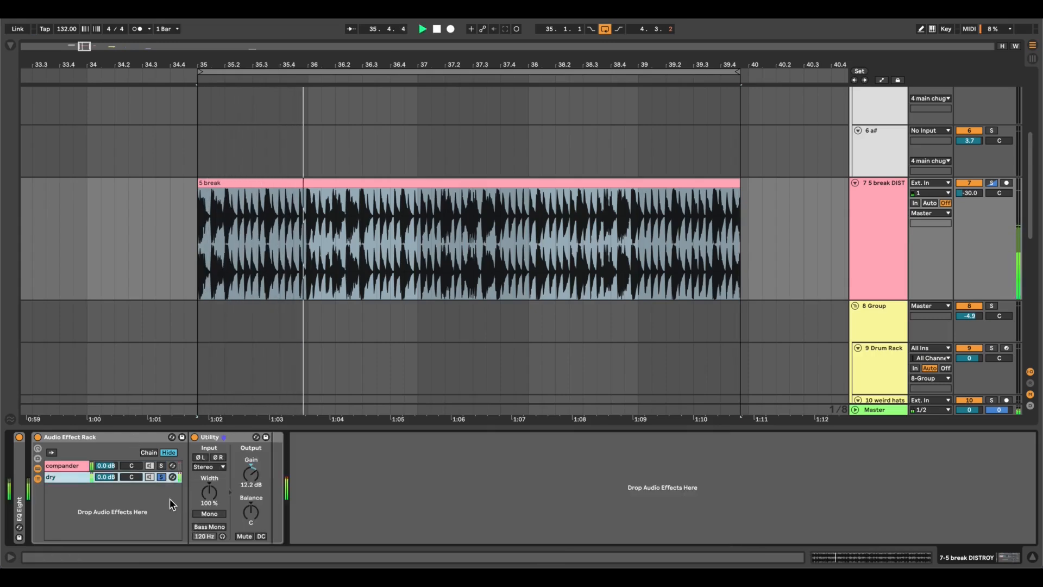
pyautogui.click(161, 466)
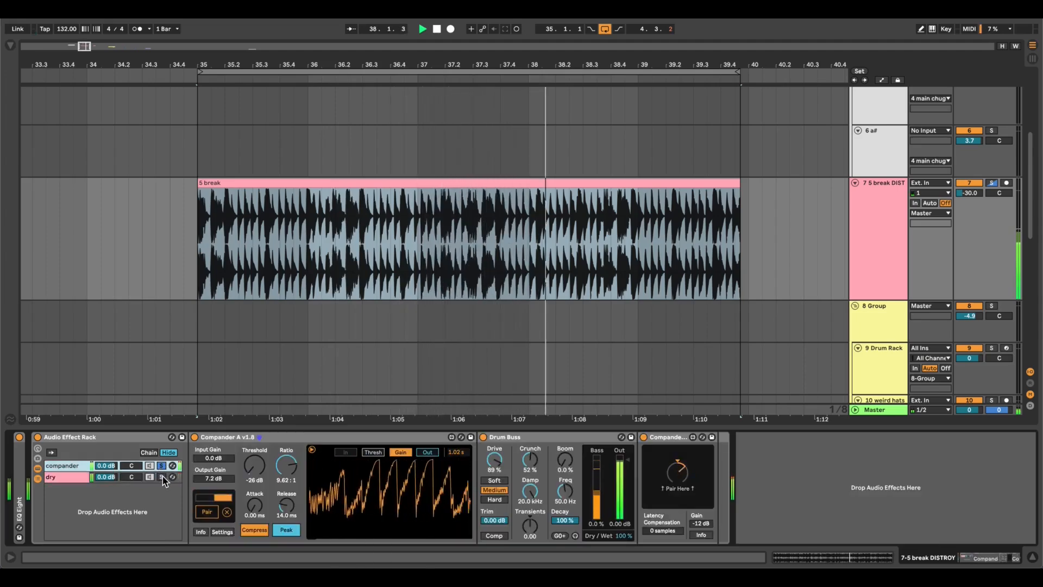
pyautogui.click(161, 476)
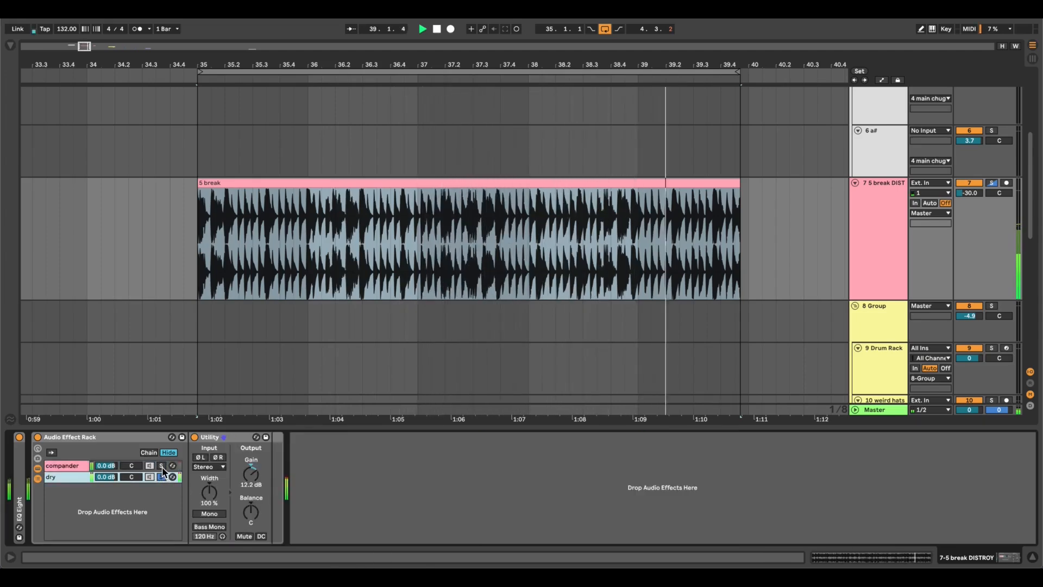
pyautogui.click(161, 466)
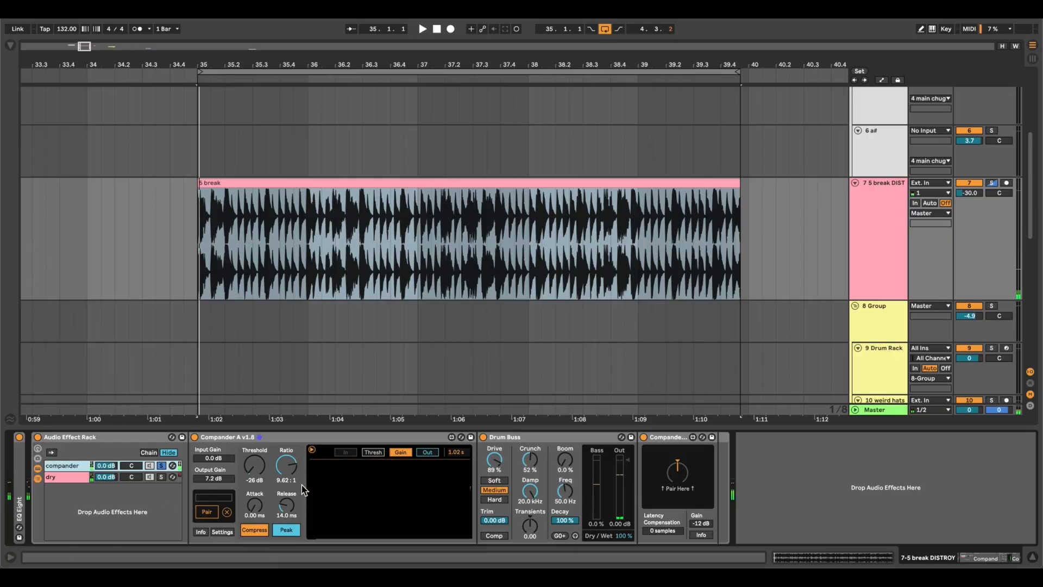
# Select the single hit around 35.2 in the 5 break clip and play it with the dry chain soloed.
pyautogui.scroll(5, 165, 221)
pyautogui.scroll(5, 327, 234)
pyautogui.moveTo(327, 235); pyautogui.dragTo(396, 194)
pyautogui.scroll(10, 397, 193)
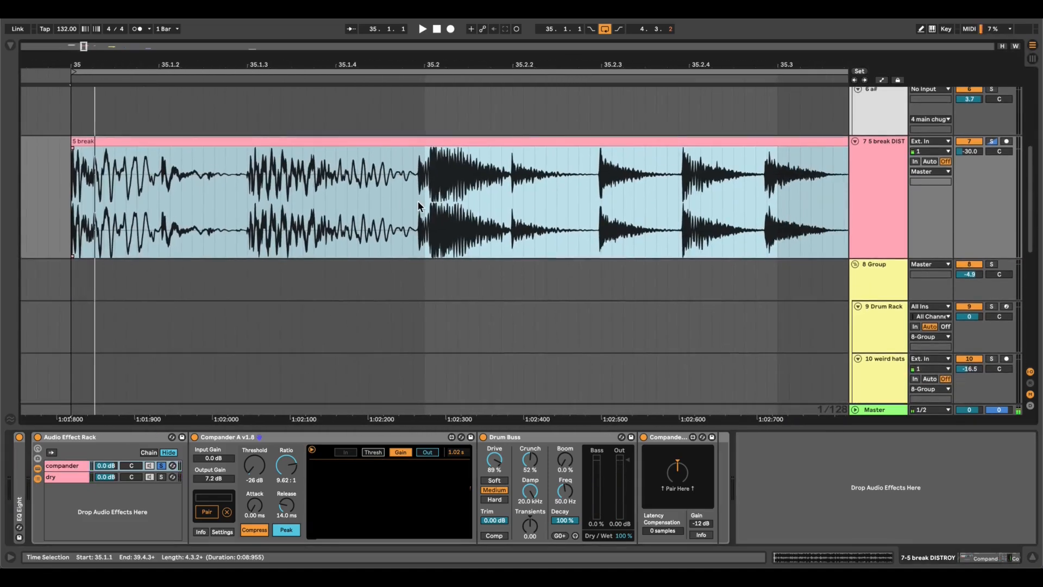
pyautogui.click(397, 191)
pyautogui.moveTo(462, 211); pyautogui.dragTo(602, 190)
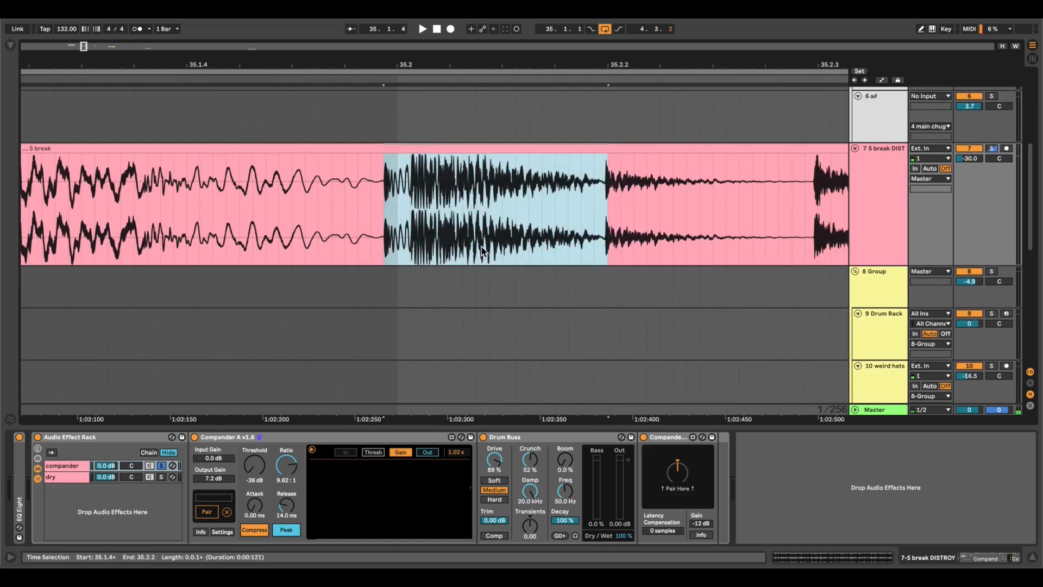
pyautogui.scroll(3, 482, 251)
pyautogui.click(161, 477)
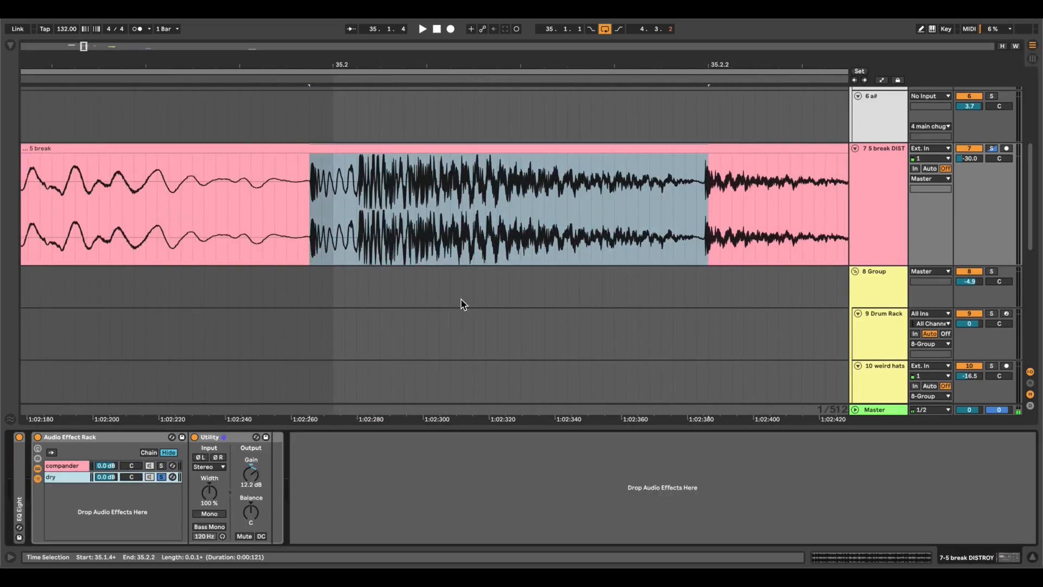
pyautogui.press('space')
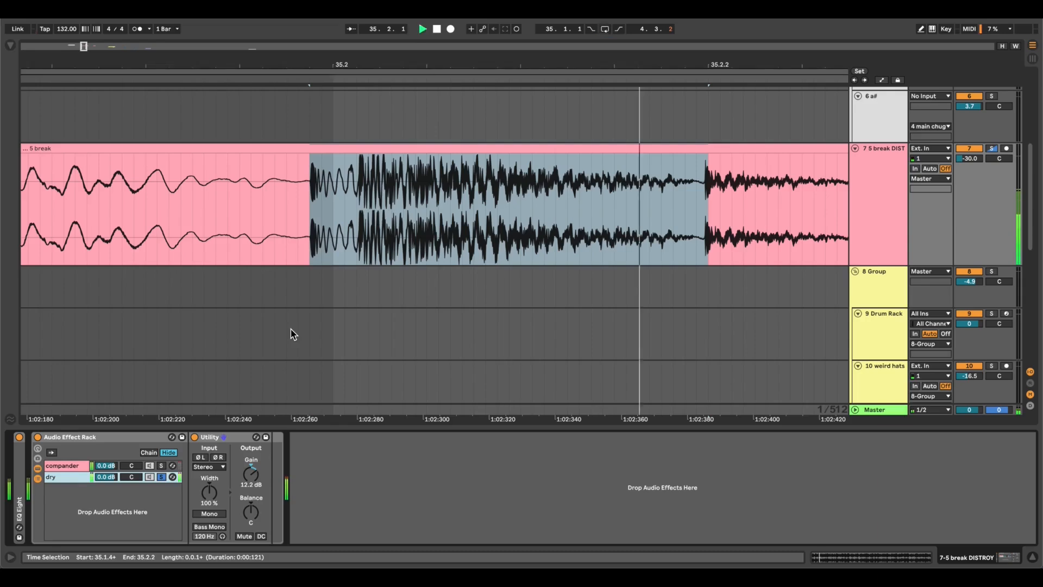
# Shorten the selection to end just before the transient at 35.2.2 and play the isolated hit dry.
pyautogui.scroll(5, 723, 204)
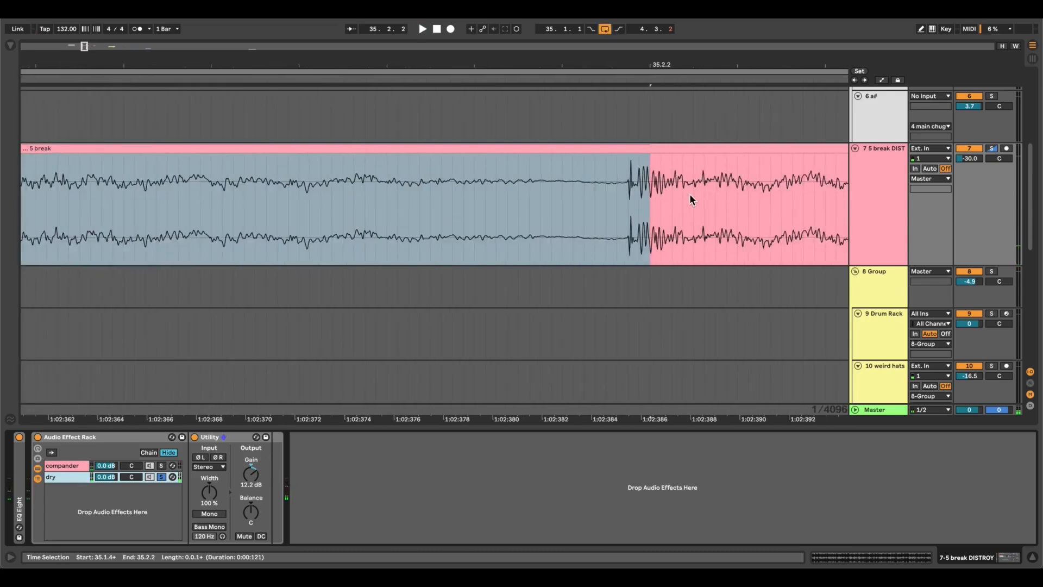
pyautogui.keyDown('shift'); pyautogui.click(619, 188); pyautogui.keyUp('shift')
pyautogui.scroll(-3, 698, 265)
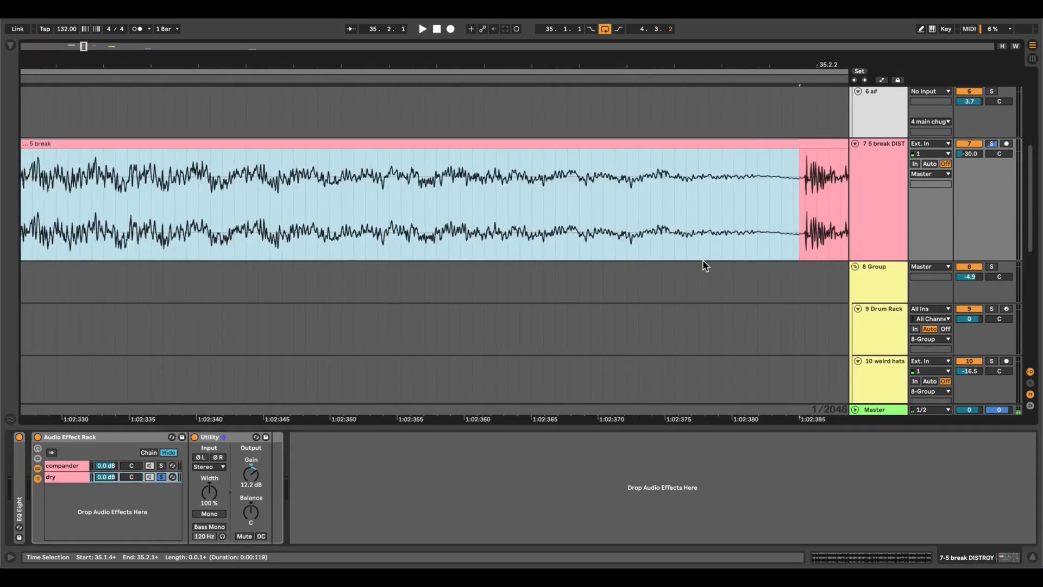
pyautogui.scroll(-3, 361, 244)
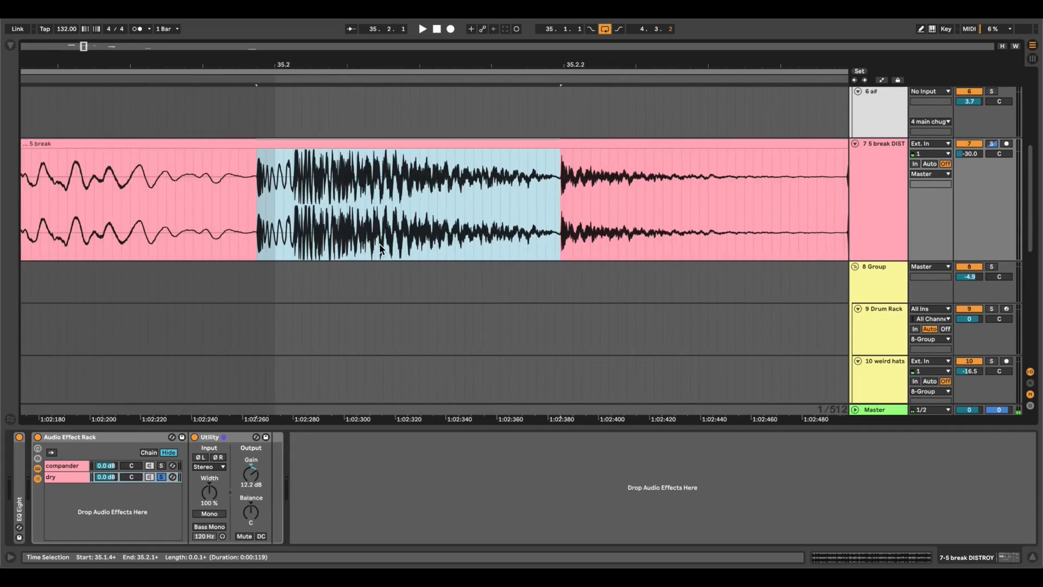
pyautogui.press('space')
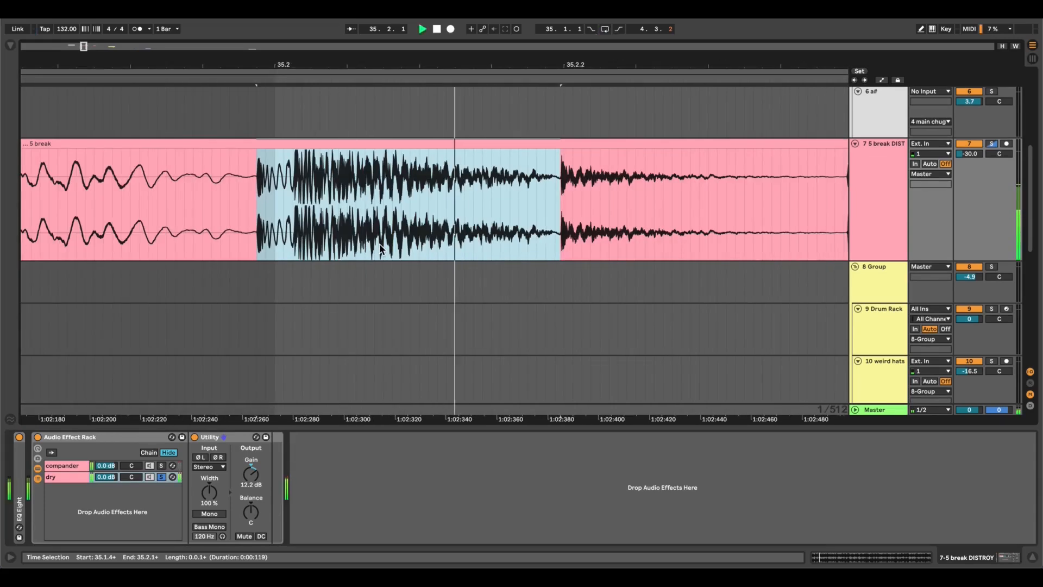
# Audition the isolated hit while alternating solo between the compander and dry chains, leaving the compander chain soloed.
pyautogui.click(161, 466)
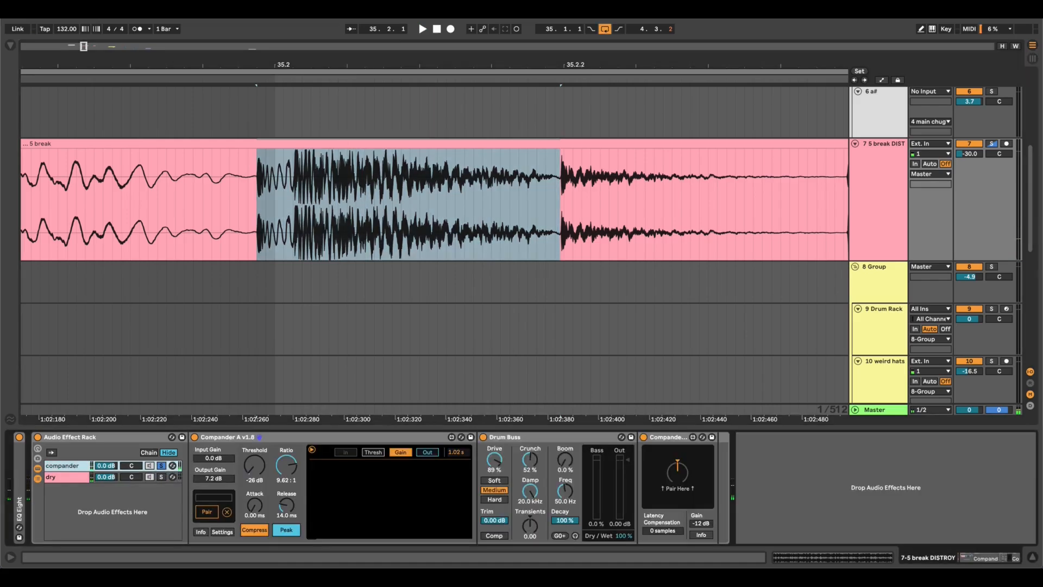
pyautogui.press('space')
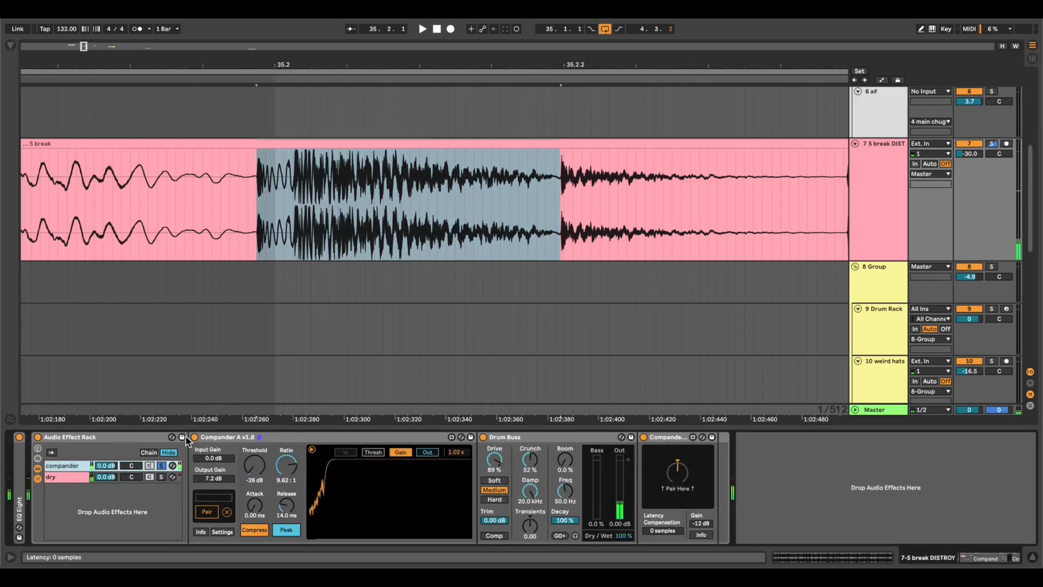
pyautogui.click(162, 477)
pyautogui.click(161, 467)
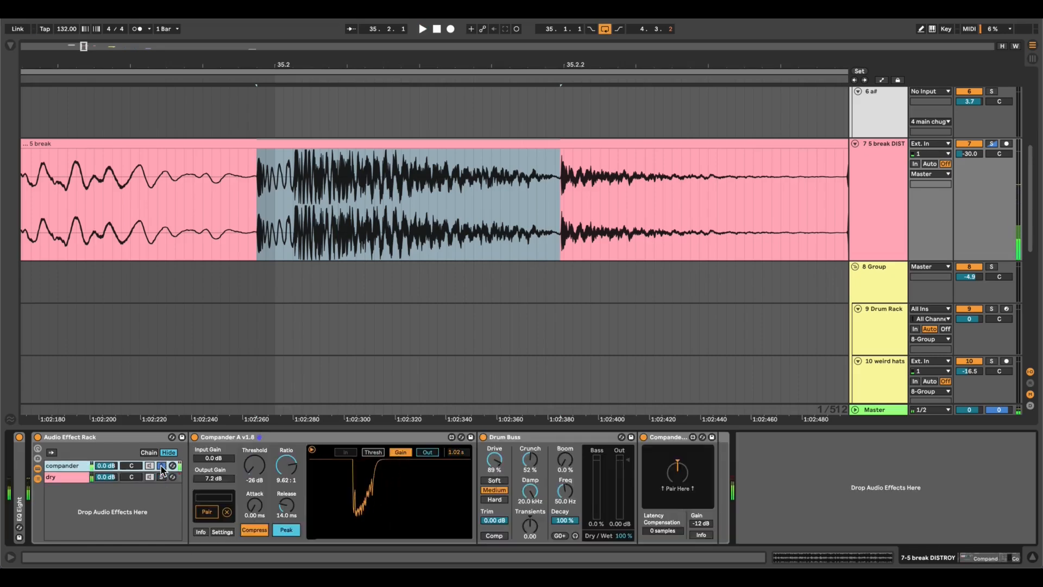
pyautogui.click(161, 478)
pyautogui.click(161, 466)
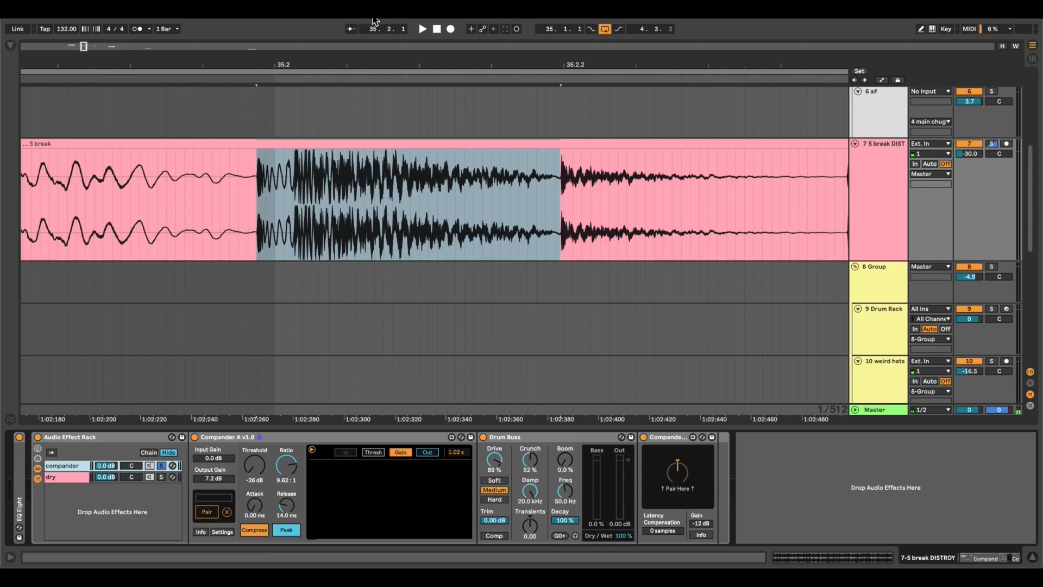
# Return the insert marker to the start of the 5 break clip and play the loop through the compander chain.
pyautogui.scroll(-5, 367, 277)
pyautogui.moveTo(244, 211); pyautogui.dragTo(255, 217)
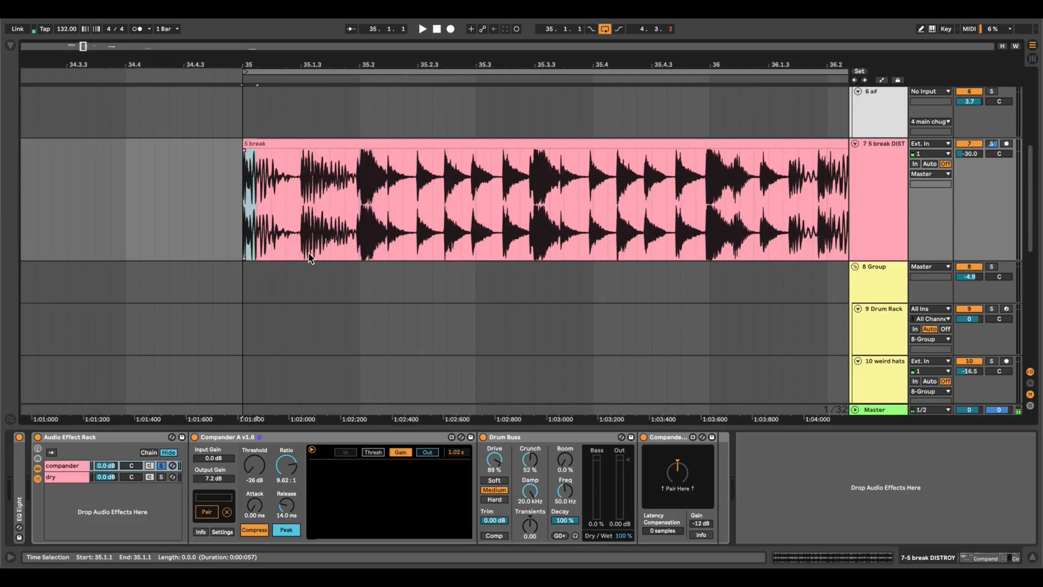
pyautogui.scroll(-5, 309, 252)
pyautogui.click(278, 211)
pyautogui.scroll(-5, 376, 273)
pyautogui.hscroll(3, 378, 279)
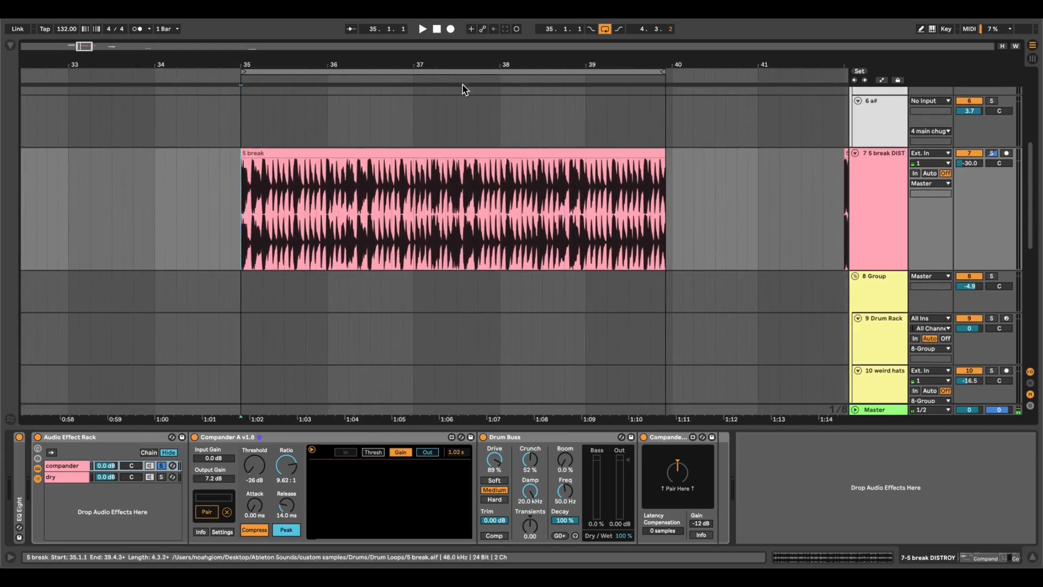
pyautogui.press('space')
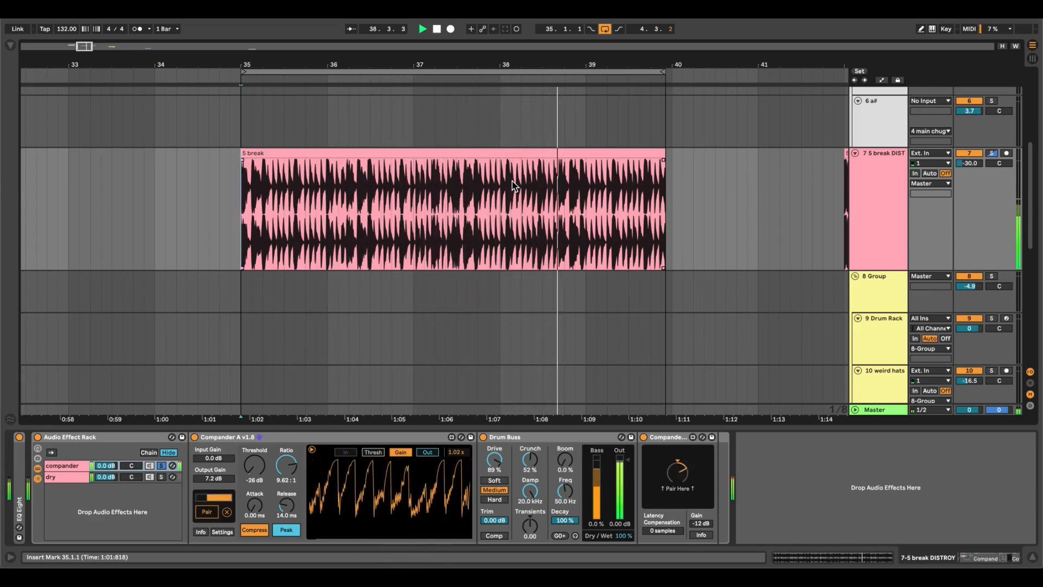
pyautogui.press('space')
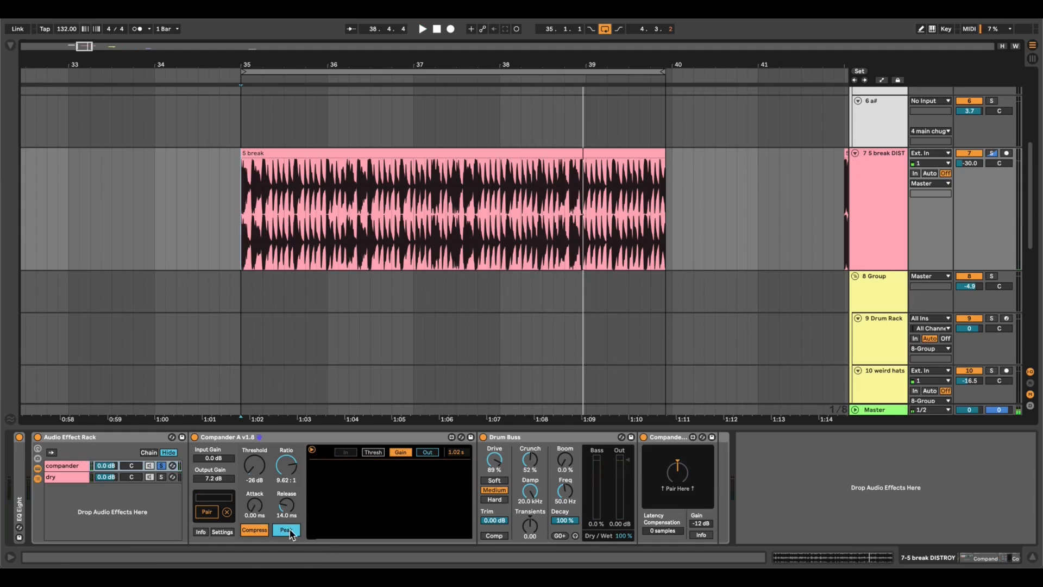
# Examine the opening hits of the 5 break clip's waveform and reset the insert marker to the clip start at bar 35.
pyautogui.scroll(8, 261, 302)
pyautogui.hscroll(-2, 262, 302)
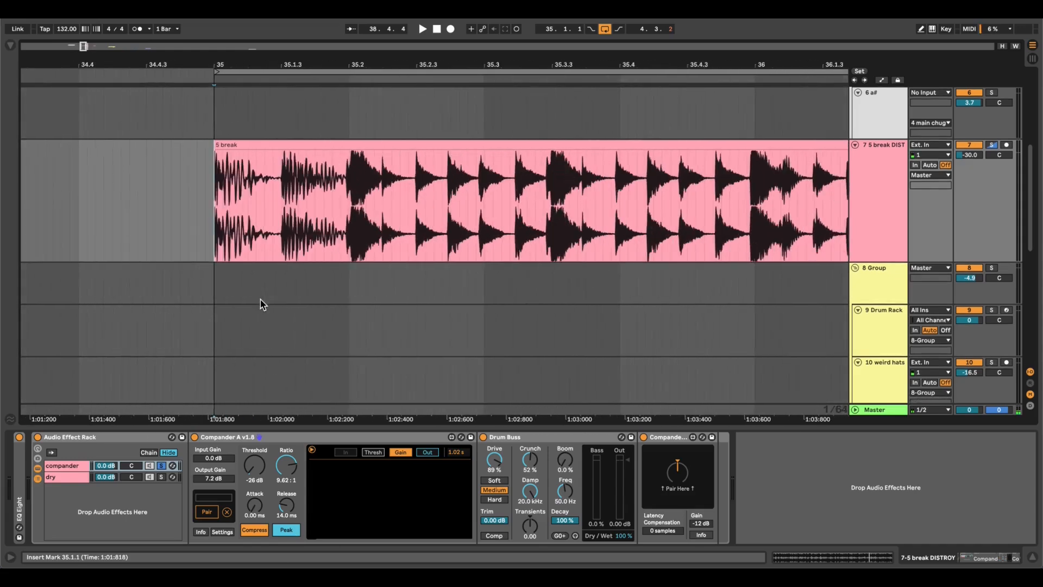
pyautogui.scroll(3, 263, 234)
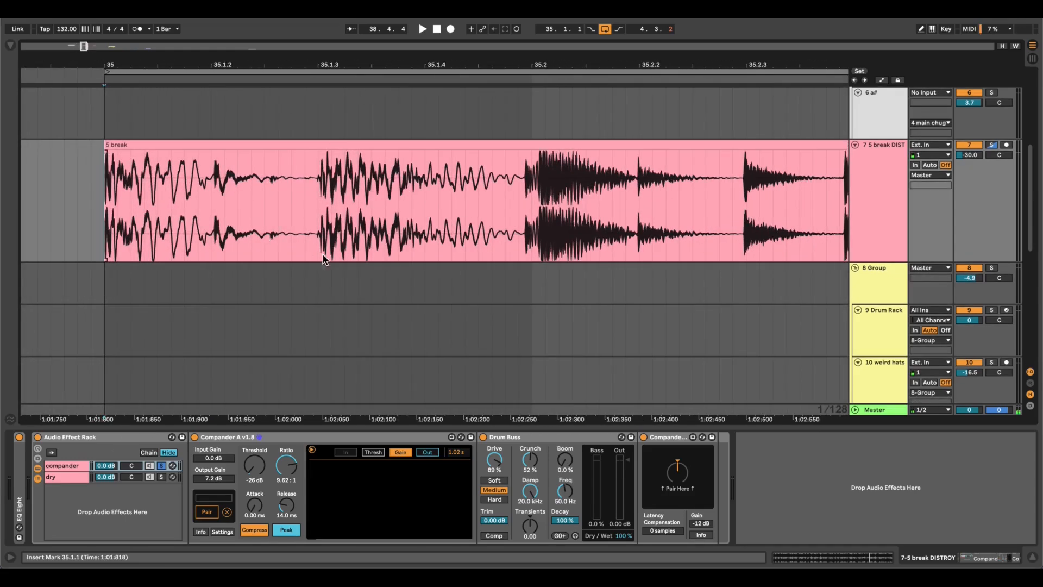
pyautogui.scroll(-5, 321, 305)
pyautogui.scroll(2, 321, 305)
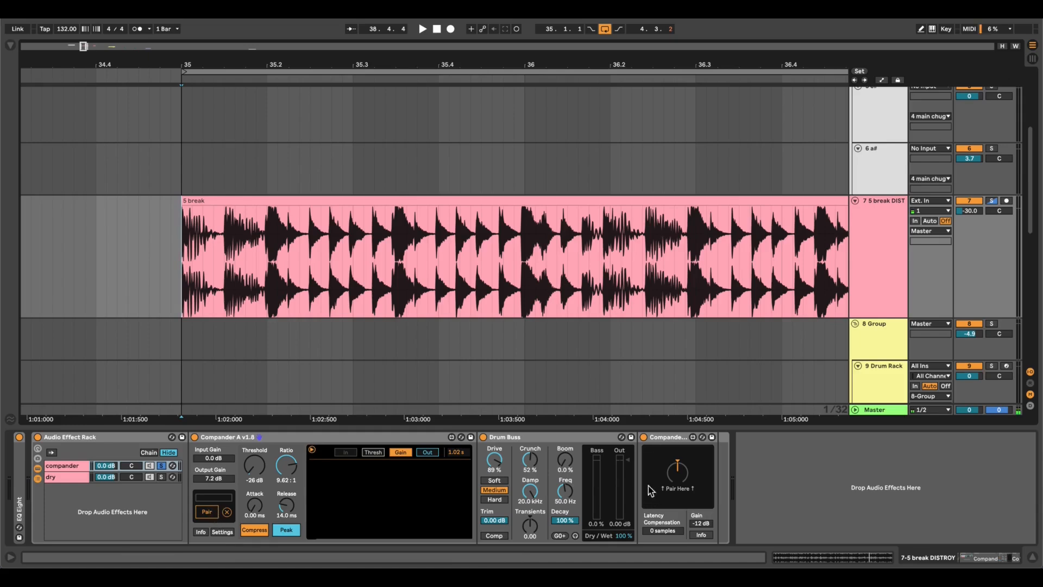
pyautogui.scroll(-2, 186, 214)
pyautogui.scroll(5, 186, 214)
pyautogui.hscroll(-3, 320, 248)
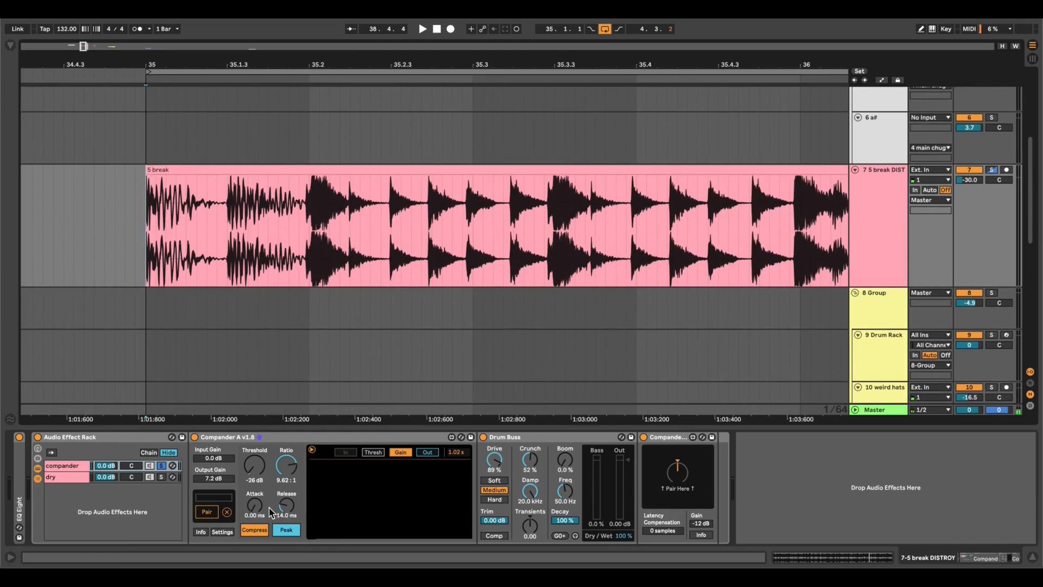
pyautogui.click(146, 231)
pyautogui.scroll(-5, 146, 231)
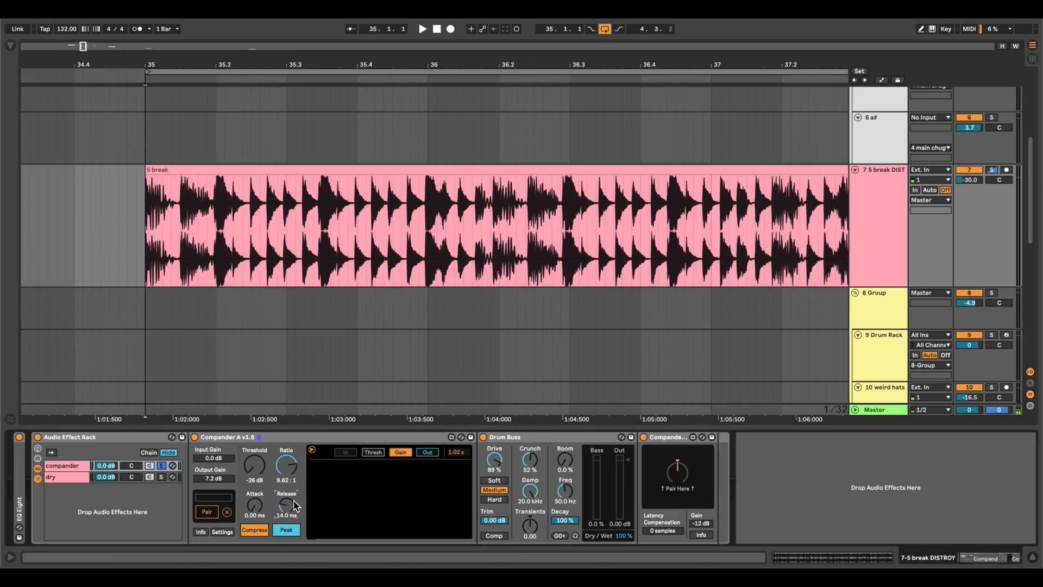
# Play the 5 break loop while trying Compander A's Release at 0.00 ms, and restore it to 14.0 ms.
pyautogui.scroll(-6, 354, 260)
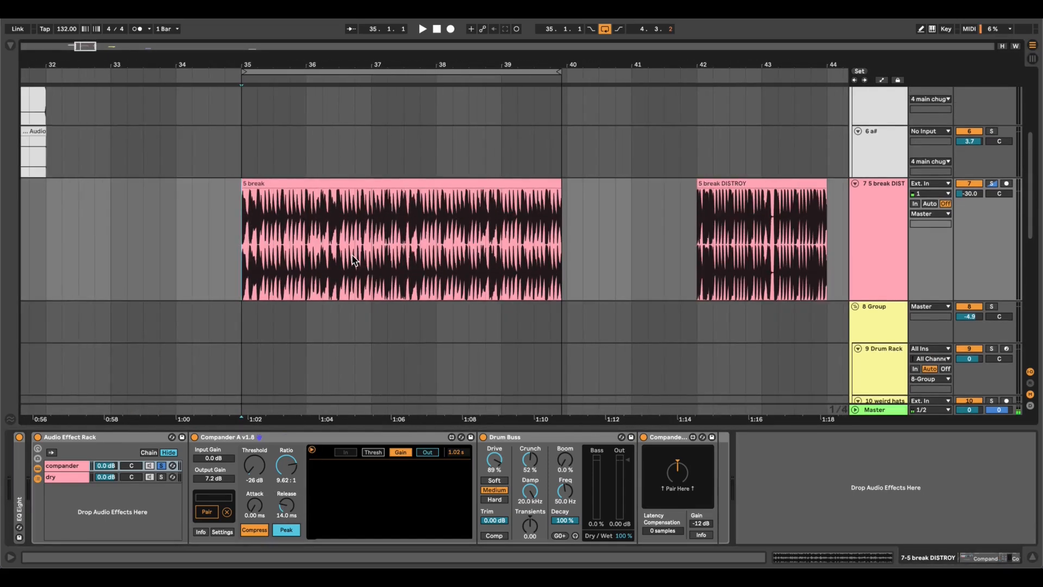
pyautogui.press('space')
pyautogui.moveTo(288, 505); pyautogui.dragTo(288, 554)
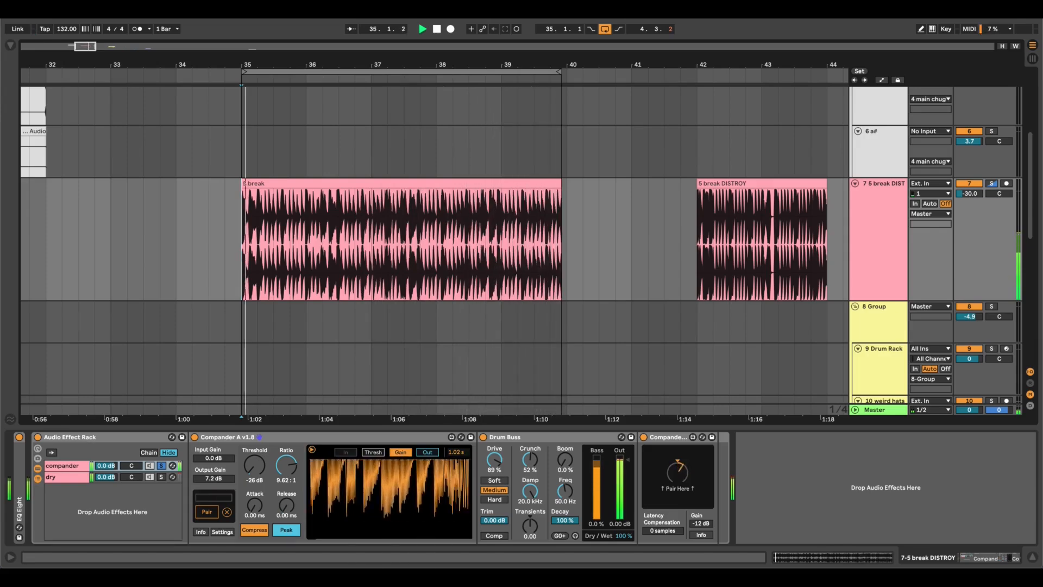
pyautogui.press('space')
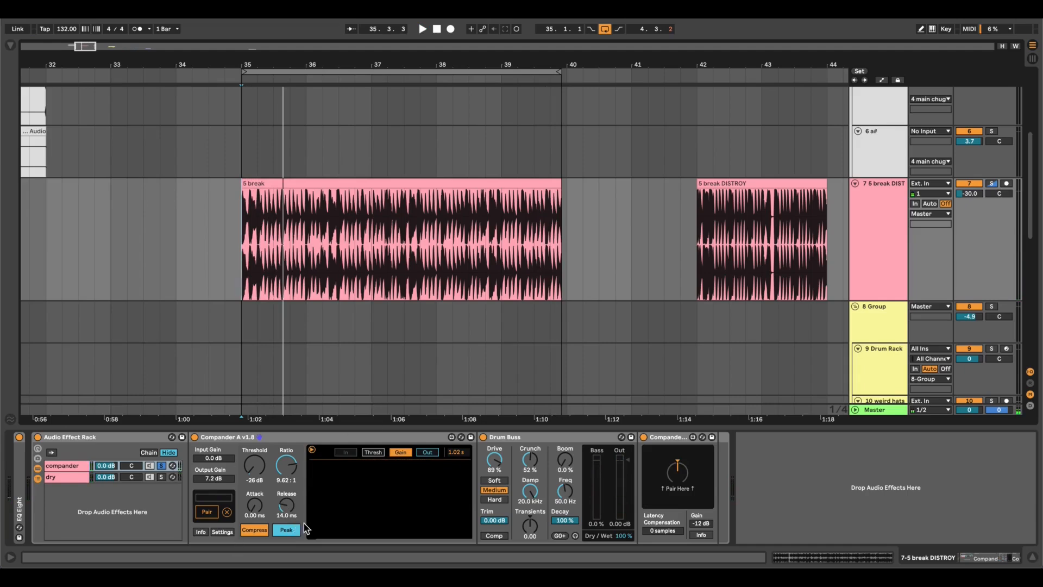
pyautogui.scroll(5, 244, 229)
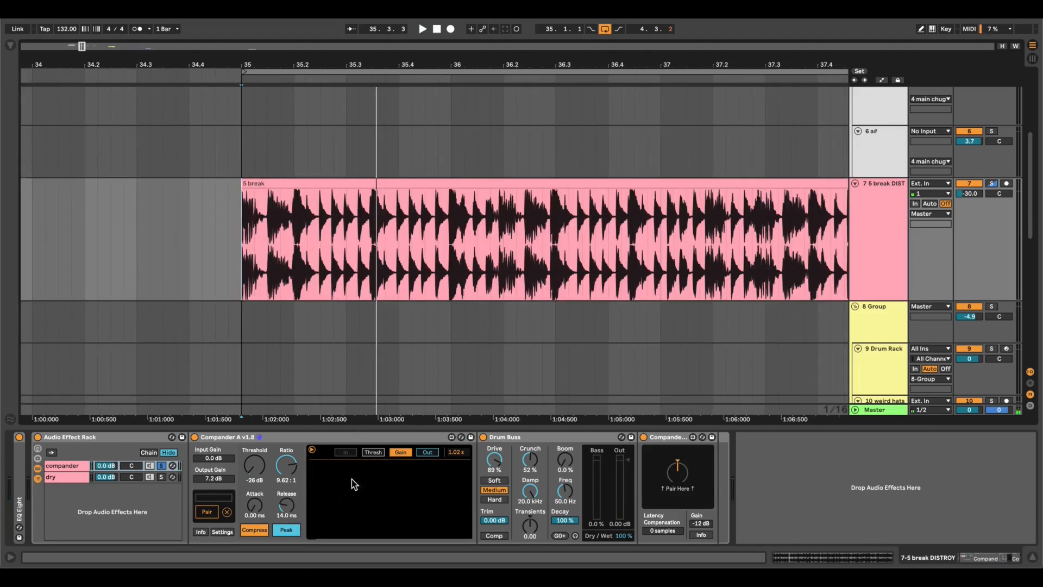
pyautogui.scroll(-5, 448, 263)
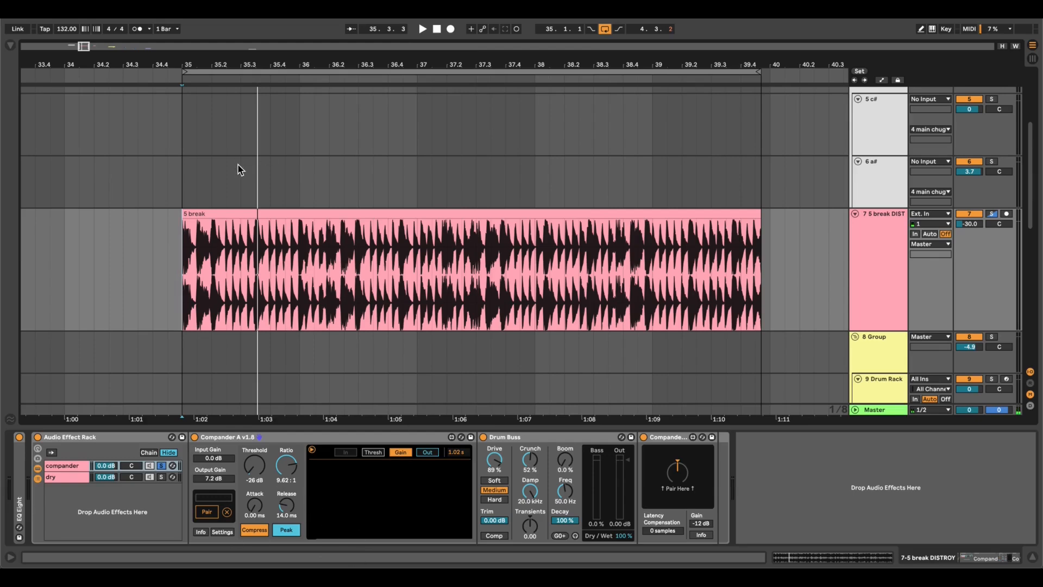
pyautogui.scroll(5, 247, 255)
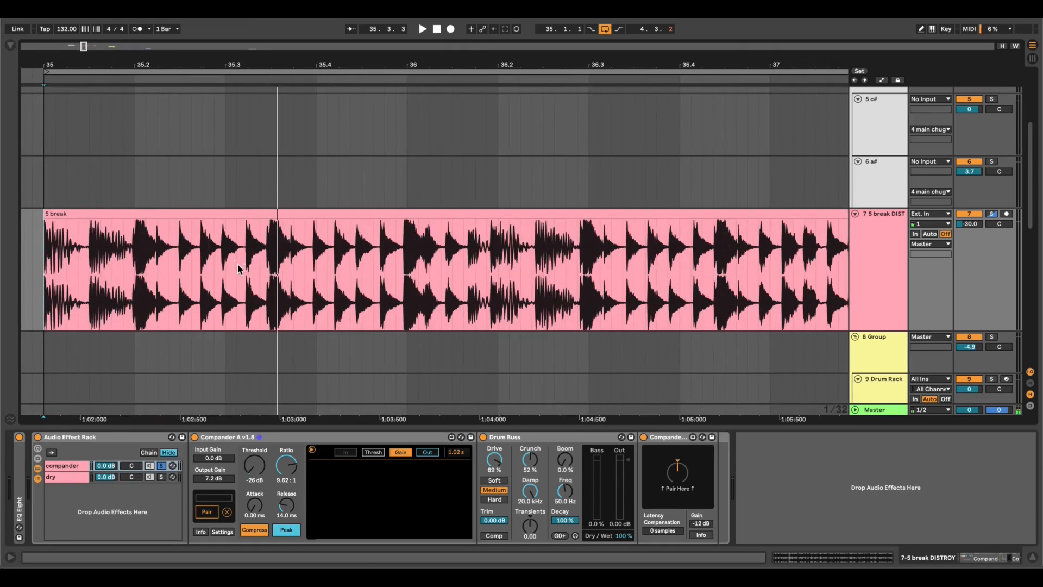
pyautogui.scroll(3, 268, 353)
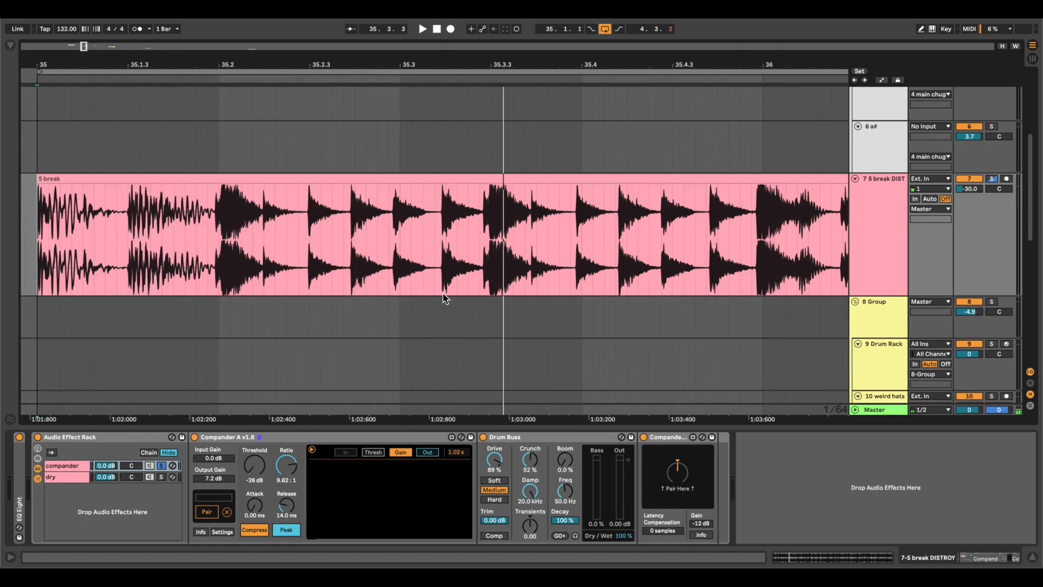
# Go to the 8 Group drum clips and play their loop from bar 51 with all group effects bypassed.
pyautogui.scroll(-8, 316, 252)
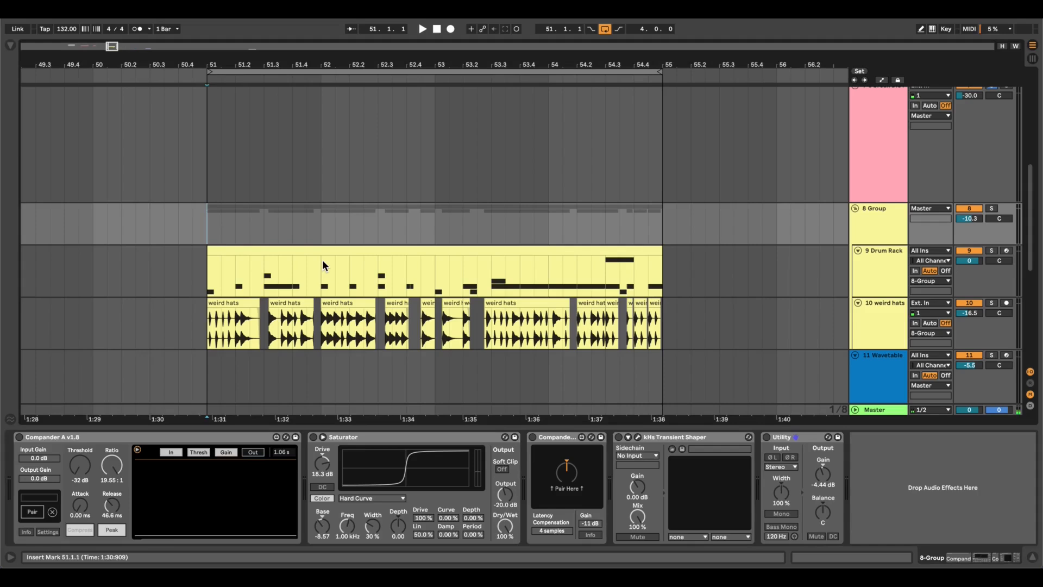
pyautogui.press('space')
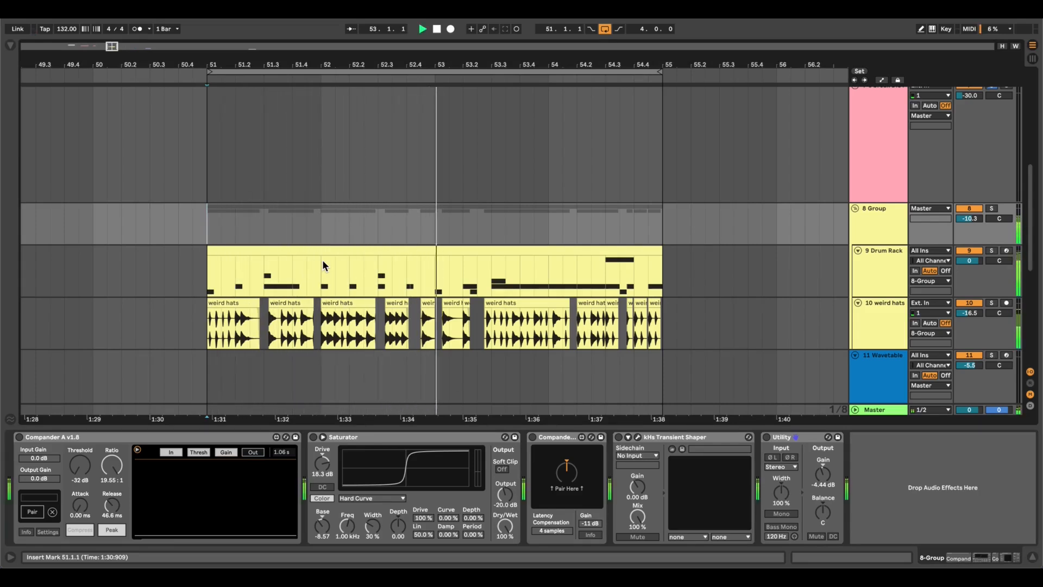
pyautogui.press('XF86AudioRaiseVolume')
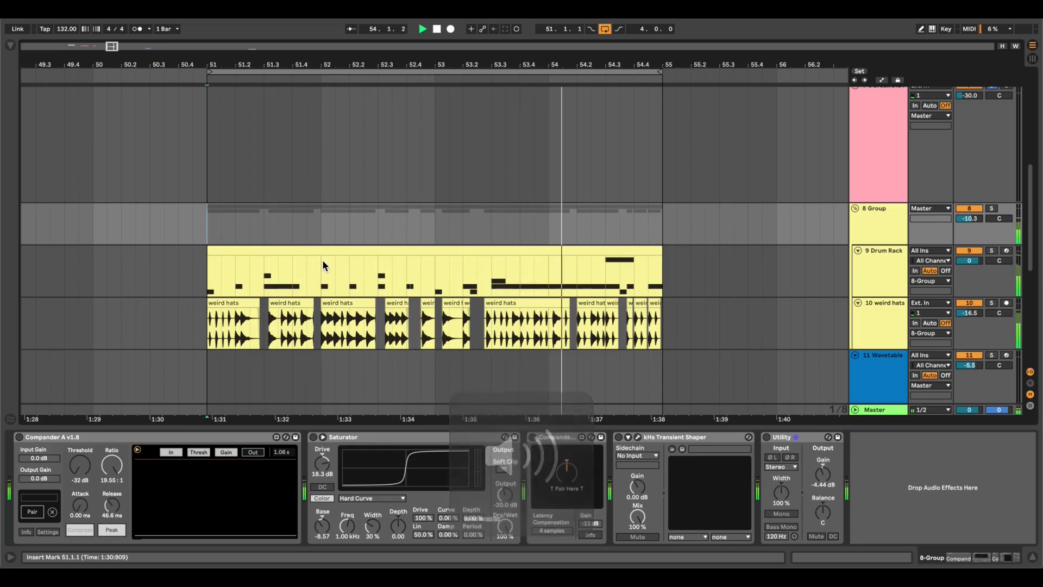
pyautogui.press('space')
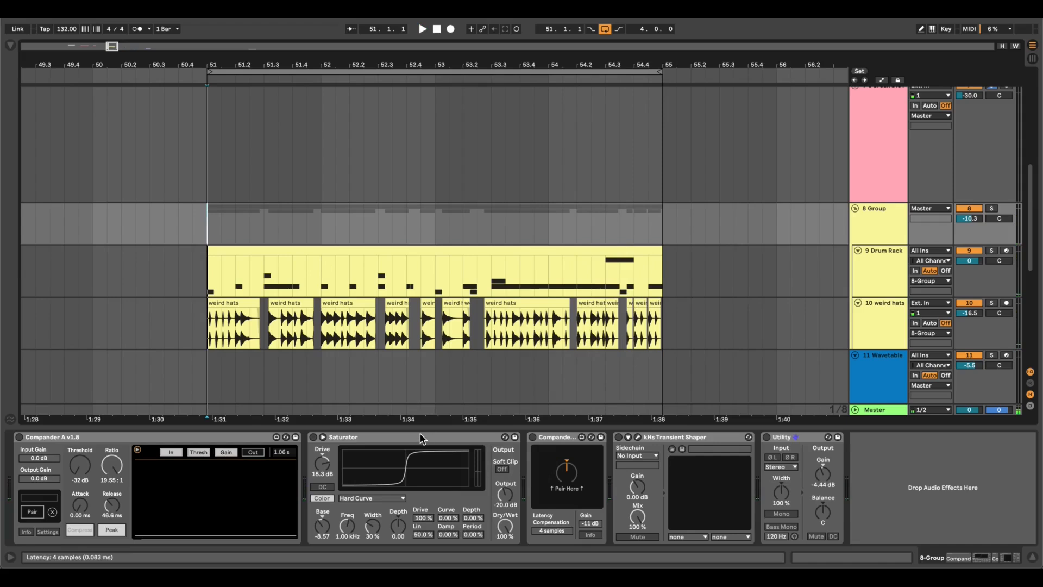
# Enable Saturator alone and then the Compander pair around it on 8 Group, playing the drum loop with each setup.
pyautogui.click(425, 459)
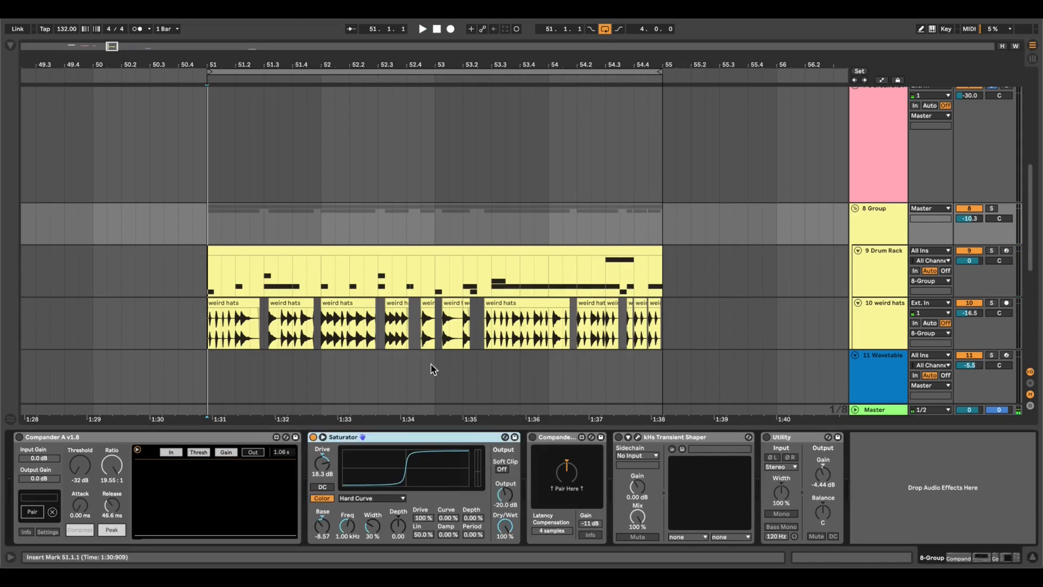
pyautogui.press('space')
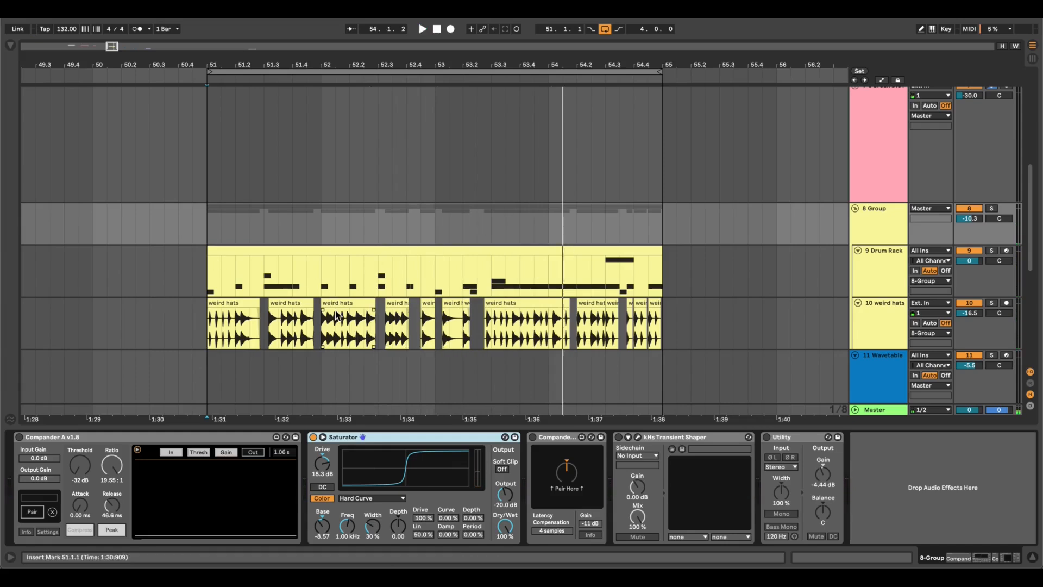
pyautogui.scroll(3, 337, 315)
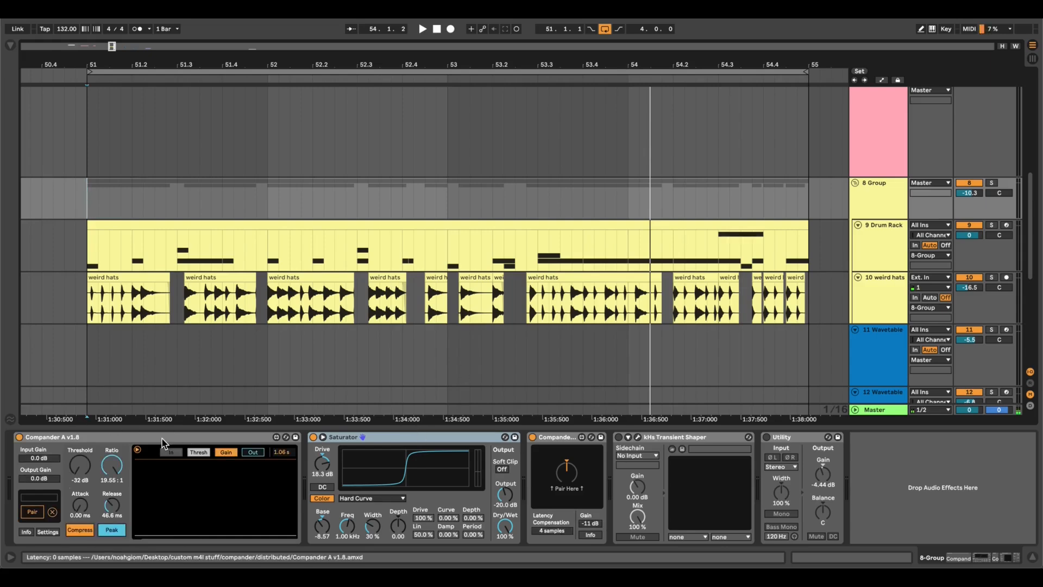
pyautogui.press('space')
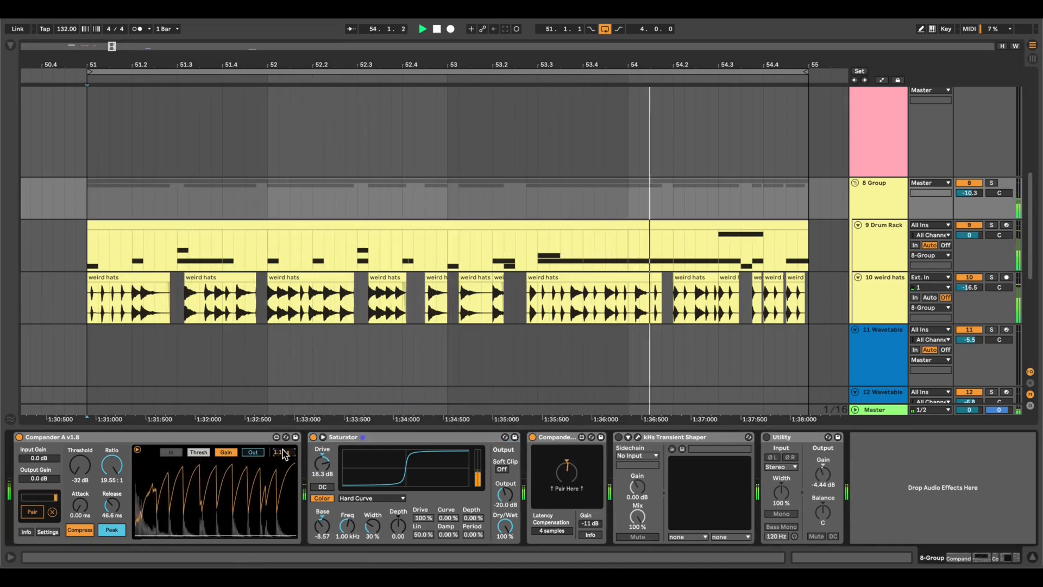
pyautogui.press('space')
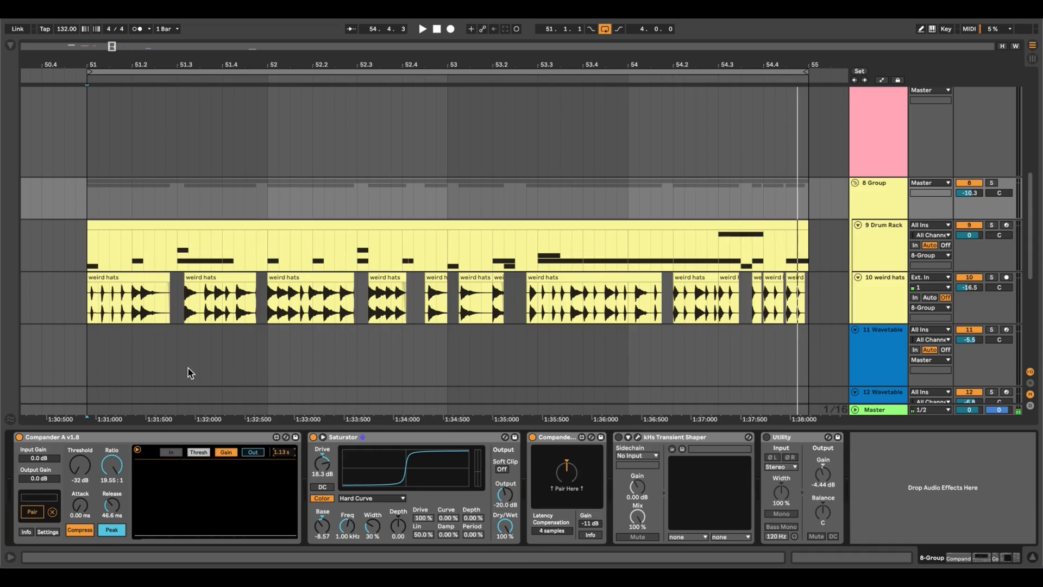
# Select the beat from 51.3.1 to 51.4.1 across the 8 Group drum clips.
pyautogui.scroll(5, 178, 271)
pyautogui.scroll(-2, 180, 274)
pyautogui.hscroll(-2, 180, 274)
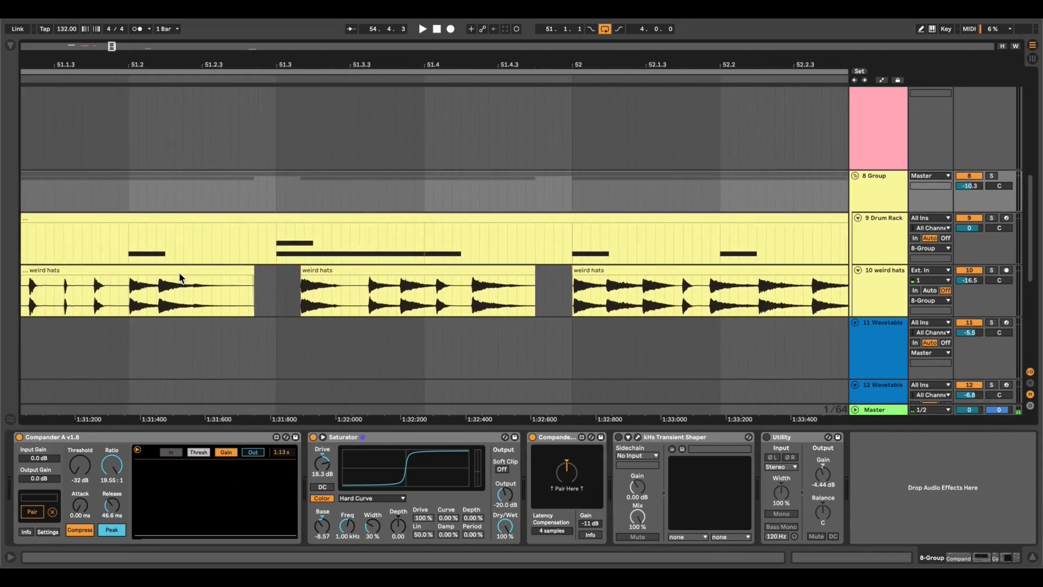
pyautogui.scroll(4, 284, 268)
pyautogui.click(271, 234)
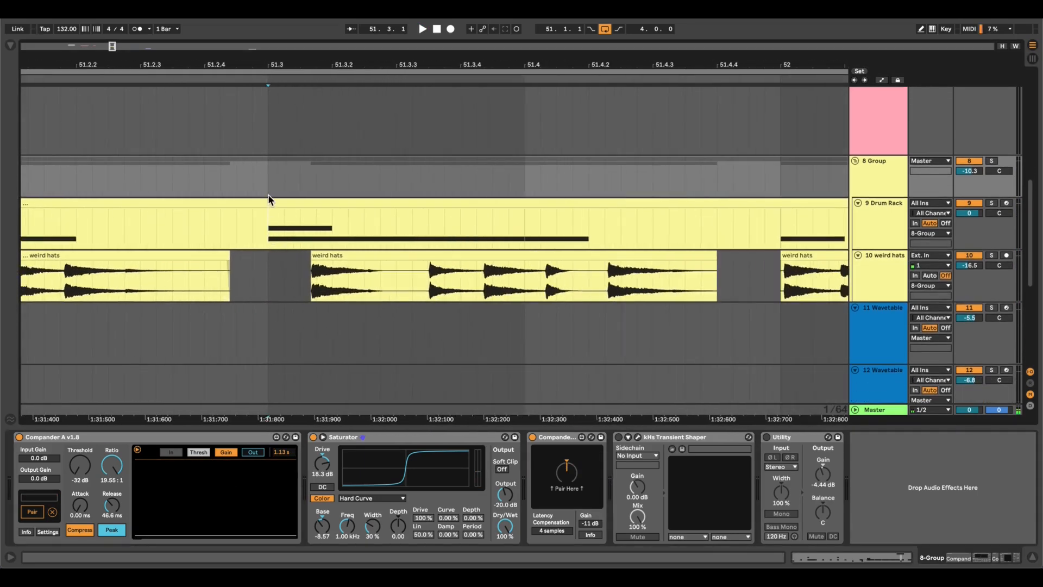
pyautogui.moveTo(268, 187); pyautogui.dragTo(524, 182)
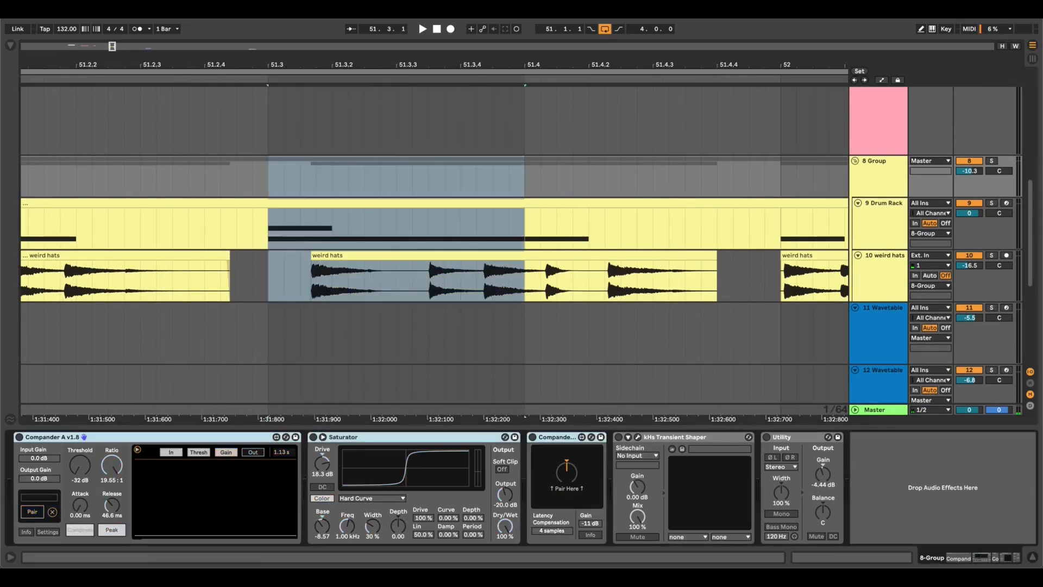
# Audition the selected beat with the Compander pair and Saturator bypassed, and again with them enabled.
pyautogui.press('space')
pyautogui.hotkey('alt', 'space')
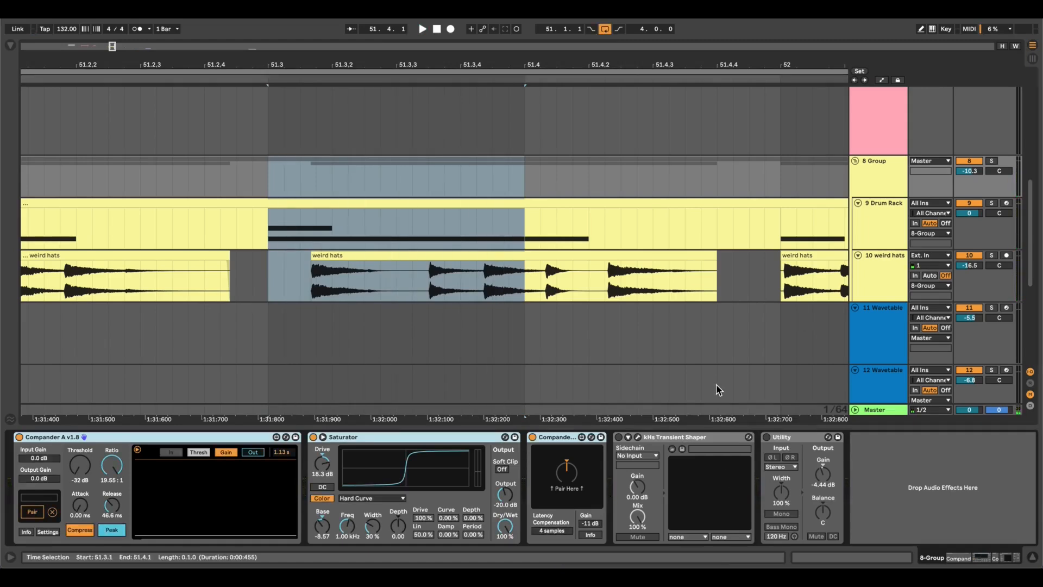
pyautogui.press('space')
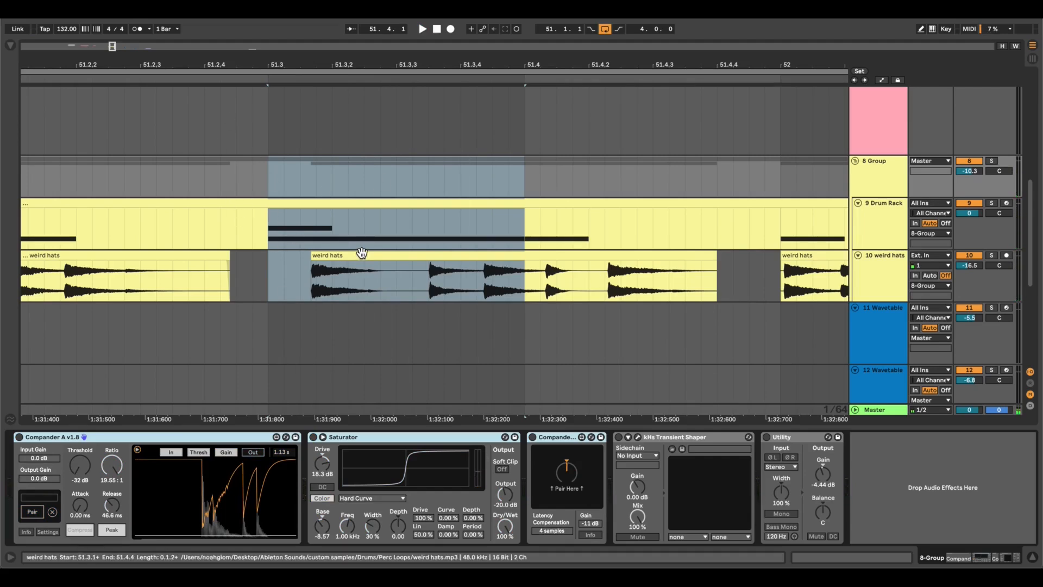
# Enable kHs Transient Shaper and Utility on 8 Group and open the Transient Shaper's plug-in window clear of the selected beat.
pyautogui.click(717, 437)
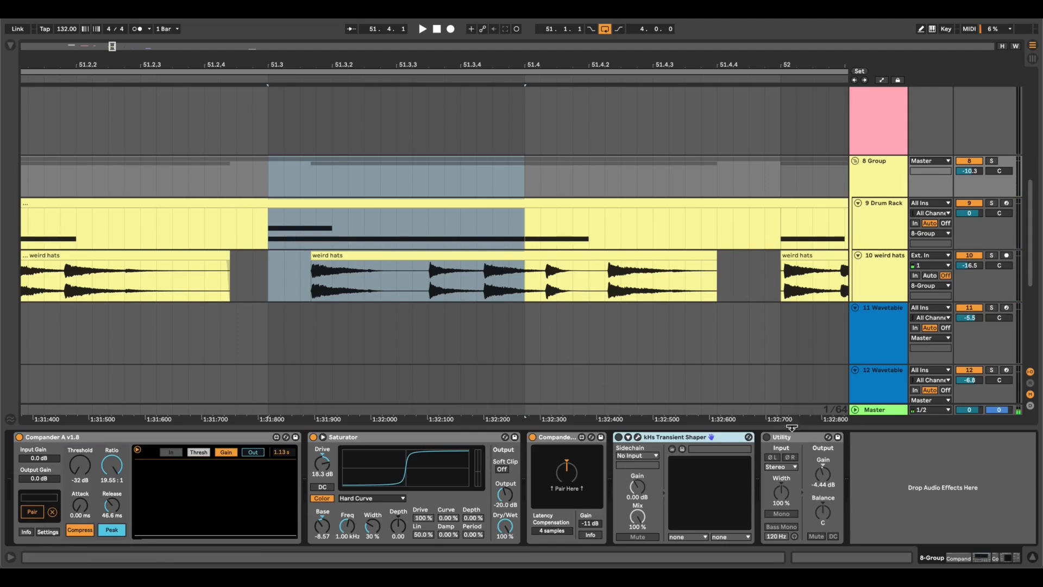
pyautogui.click(637, 438)
pyautogui.moveTo(673, 119); pyautogui.dragTo(494, 137)
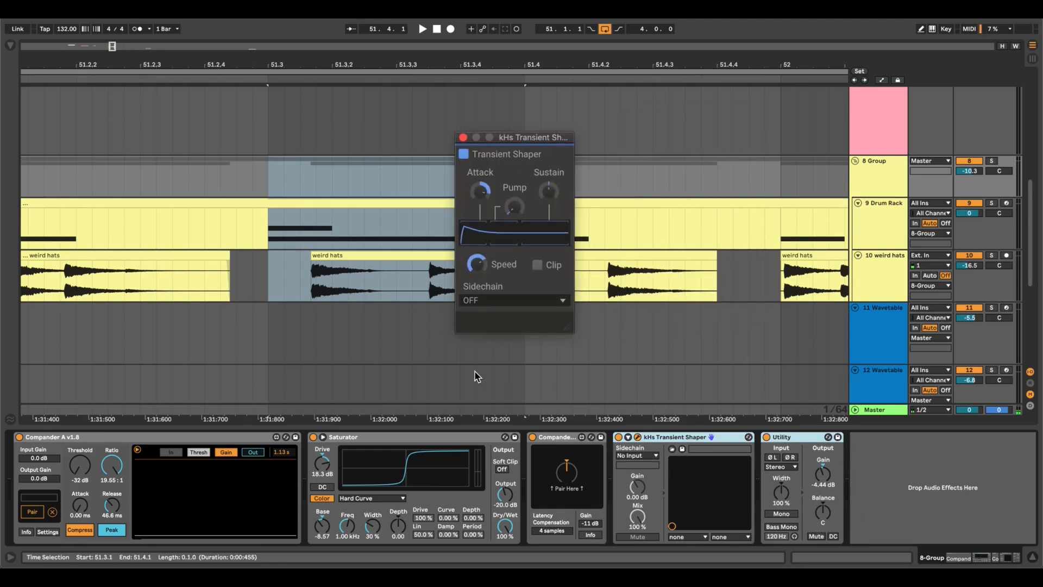
pyautogui.moveTo(511, 140); pyautogui.dragTo(676, 131)
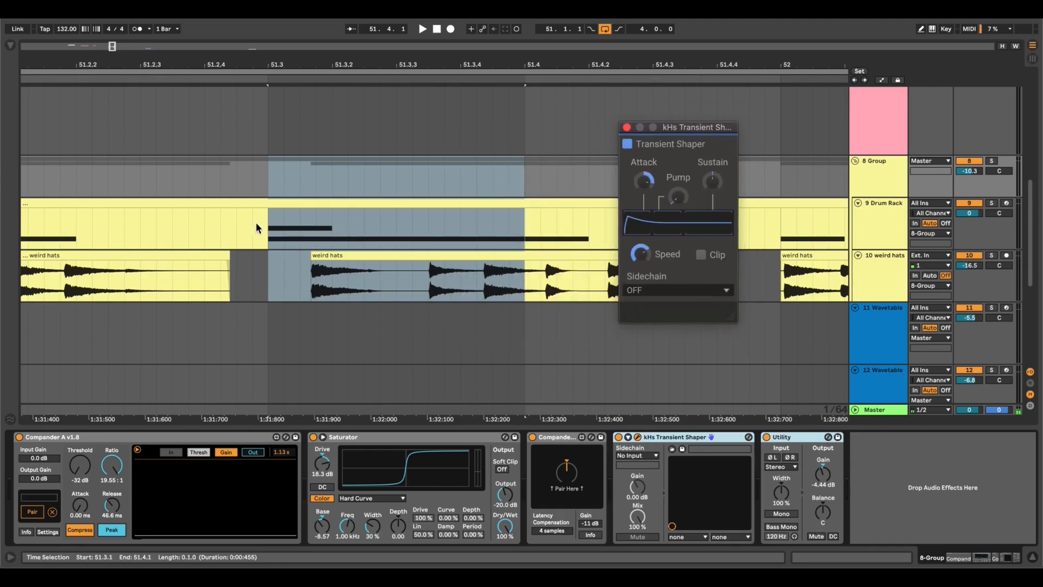
# Audition the beat from 51.3.1 to 51.4.1 and the whole drum loop from bar 51 through the full effect chain.
pyautogui.moveTo(272, 230); pyautogui.dragTo(522, 175)
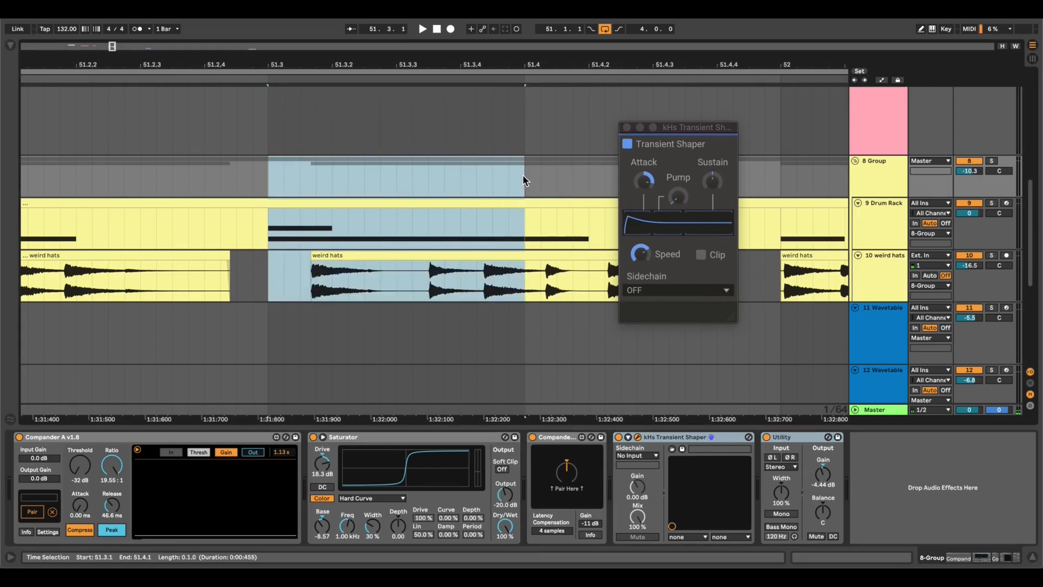
pyautogui.press('space')
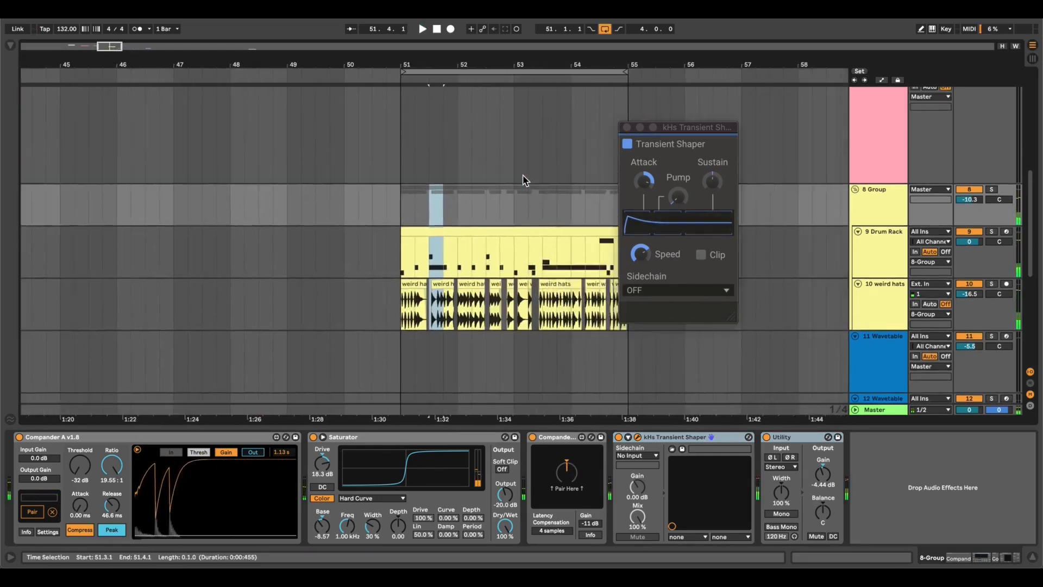
pyautogui.hscroll(3, 523, 174)
pyautogui.click(277, 208)
pyautogui.press('space')
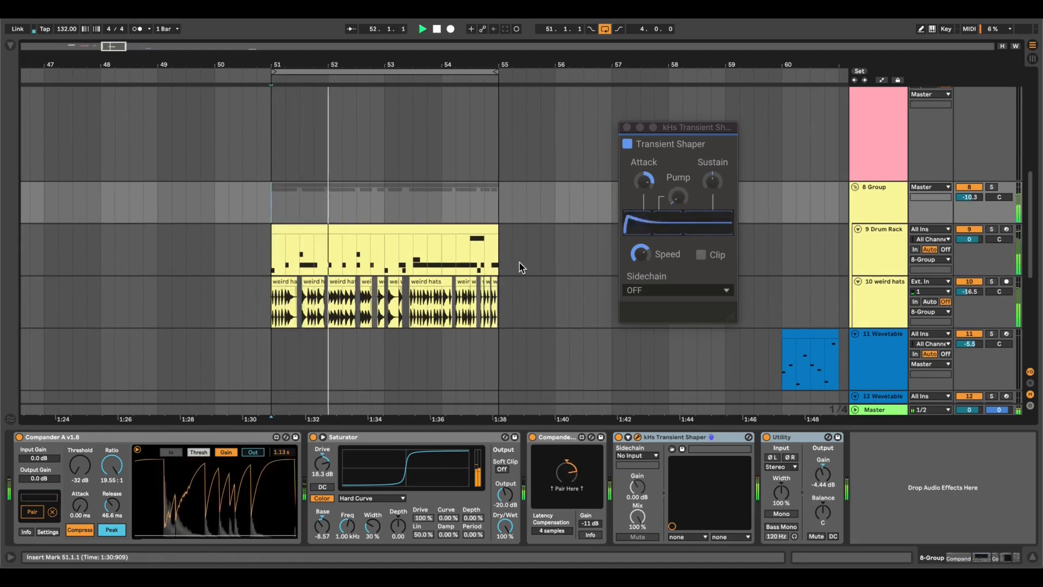
pyautogui.scroll(5, 421, 266)
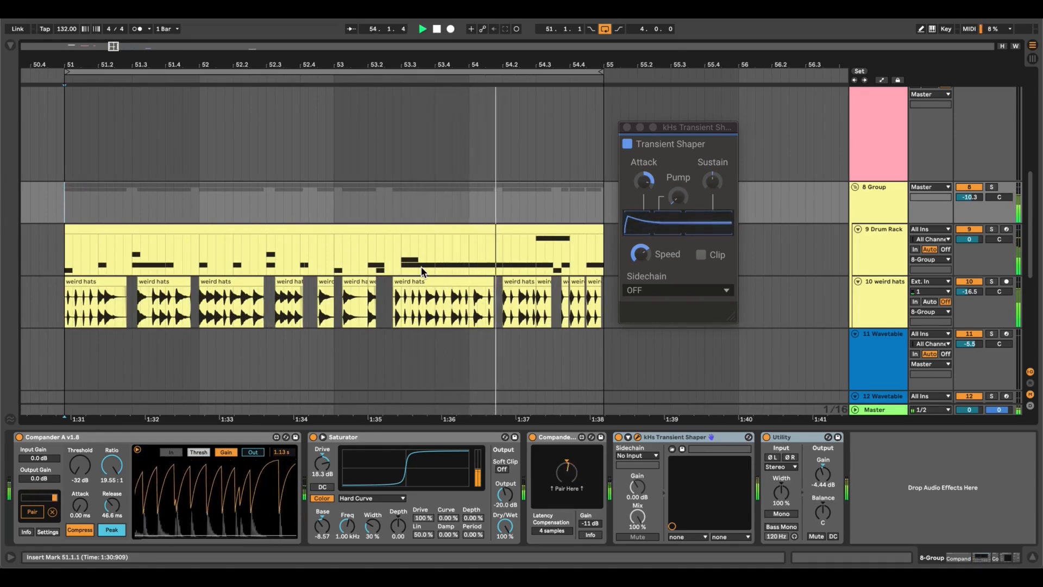
pyautogui.press('space')
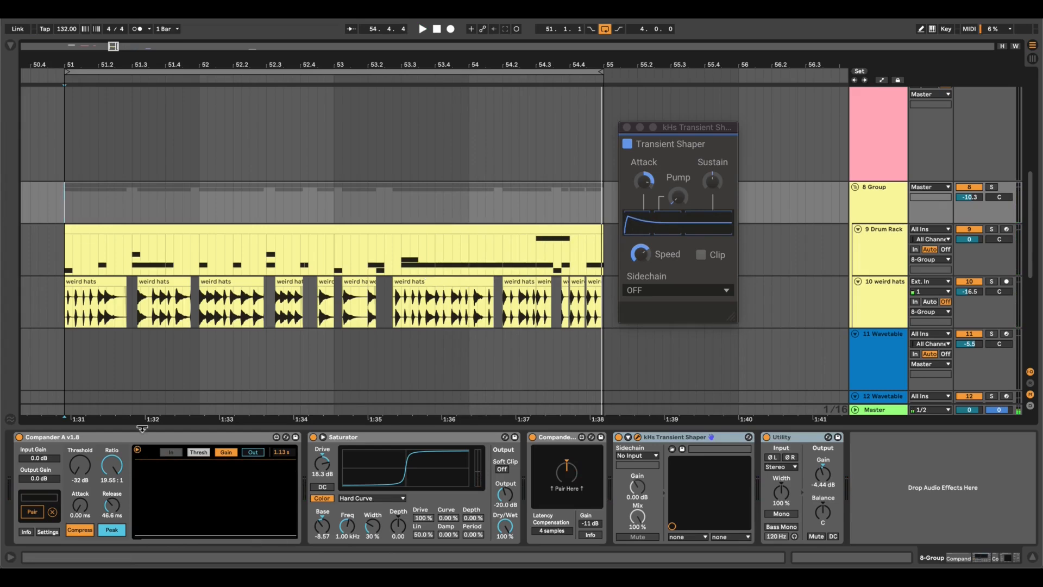
# Bypass the Compander pair on 8 Group and play the drum loop from bar 51.
pyautogui.click(19, 437)
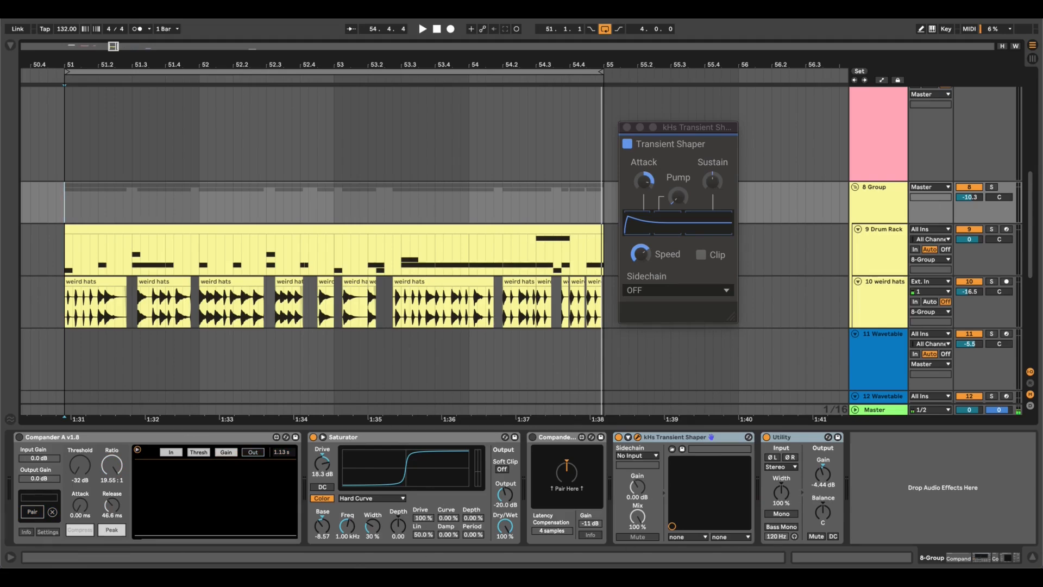
pyautogui.hscroll(-2, 201, 312)
pyautogui.scroll(1, 201, 312)
pyautogui.press('space')
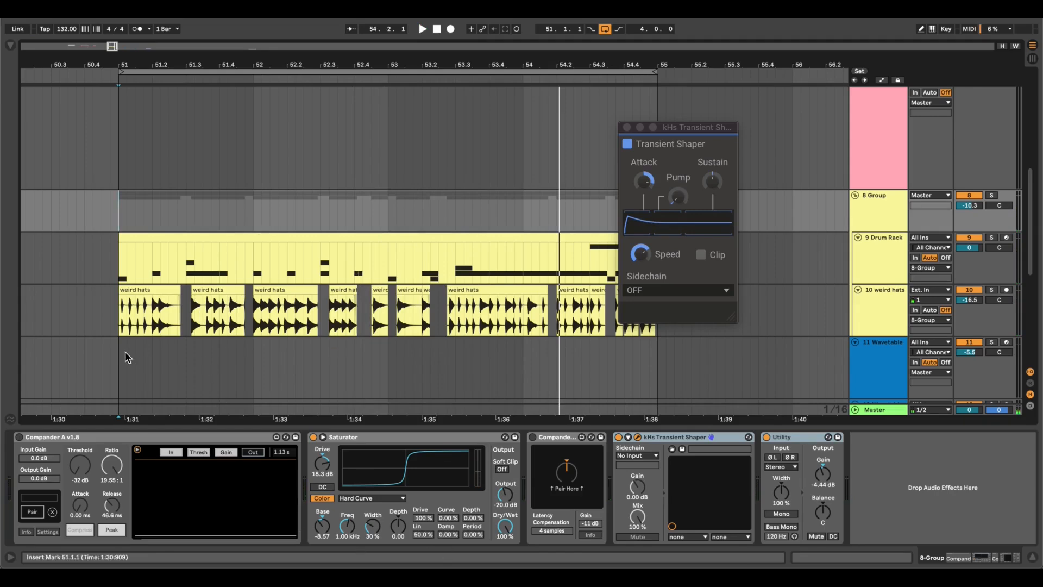
# Select 51.3.1 to 51.4.2 across the 8 Group clips and audition it with the Compander pair enabled again.
pyautogui.scroll(3, 154, 181)
pyautogui.moveTo(363, 201); pyautogui.dragTo(320, 201)
pyautogui.press('space')
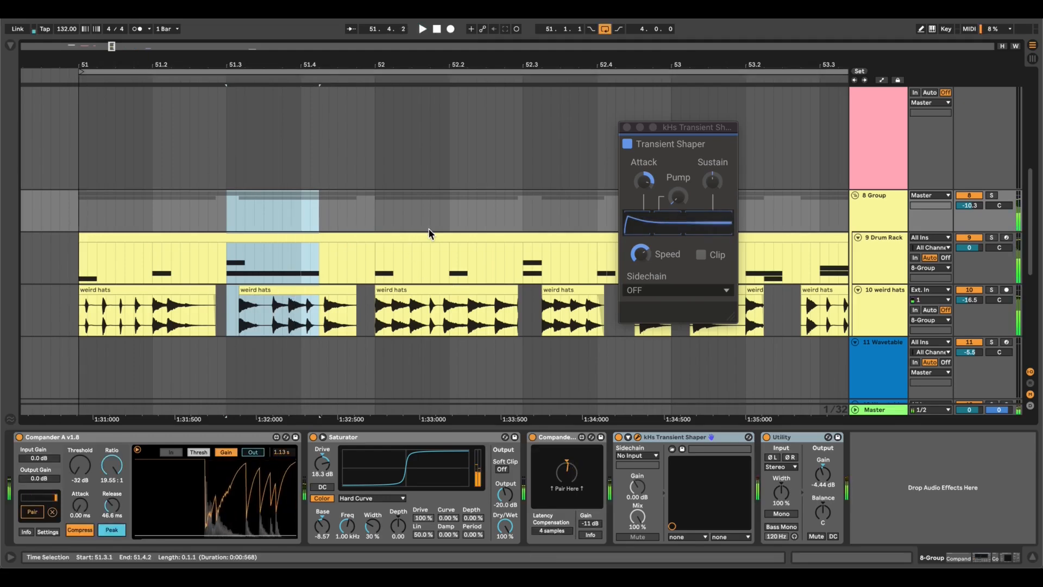
pyautogui.press('space')
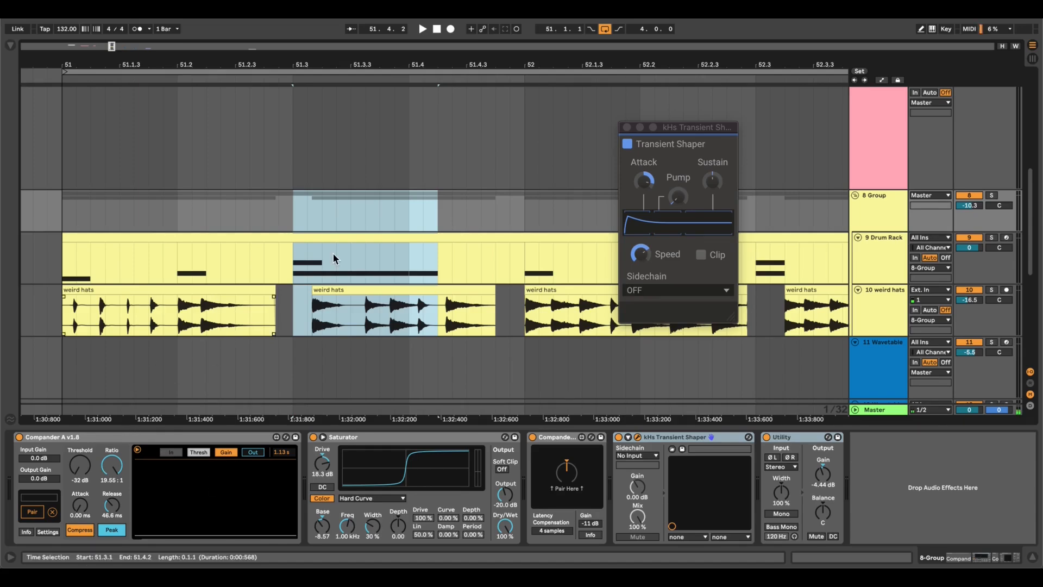
# Go to the 11 Wavetable clip at bar 60 and unfold the track's Wavetable instrument.
pyautogui.scroll(-5, 334, 255)
pyautogui.hscroll(5, 333, 254)
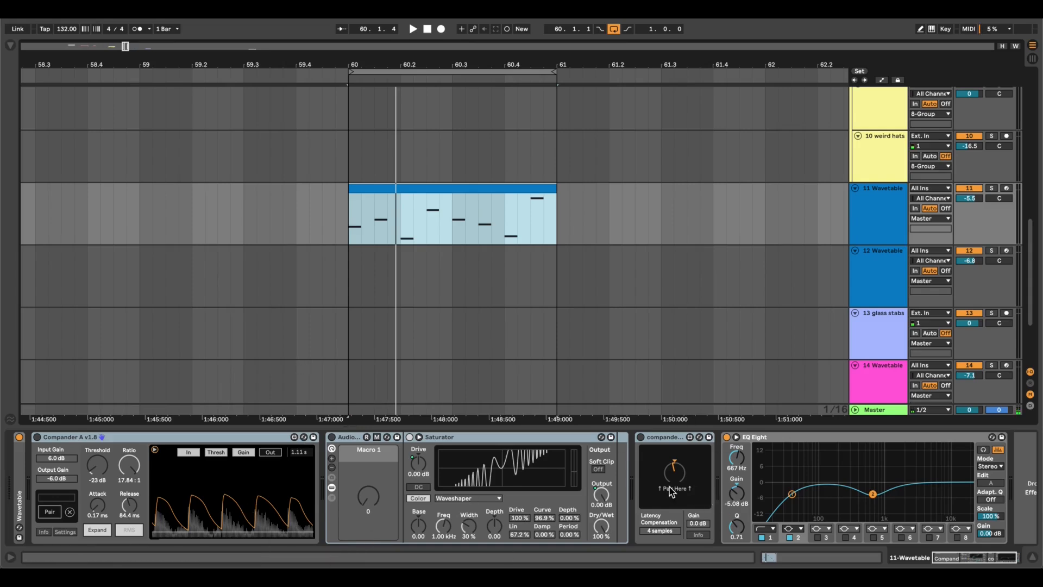
pyautogui.doubleClick(20, 480)
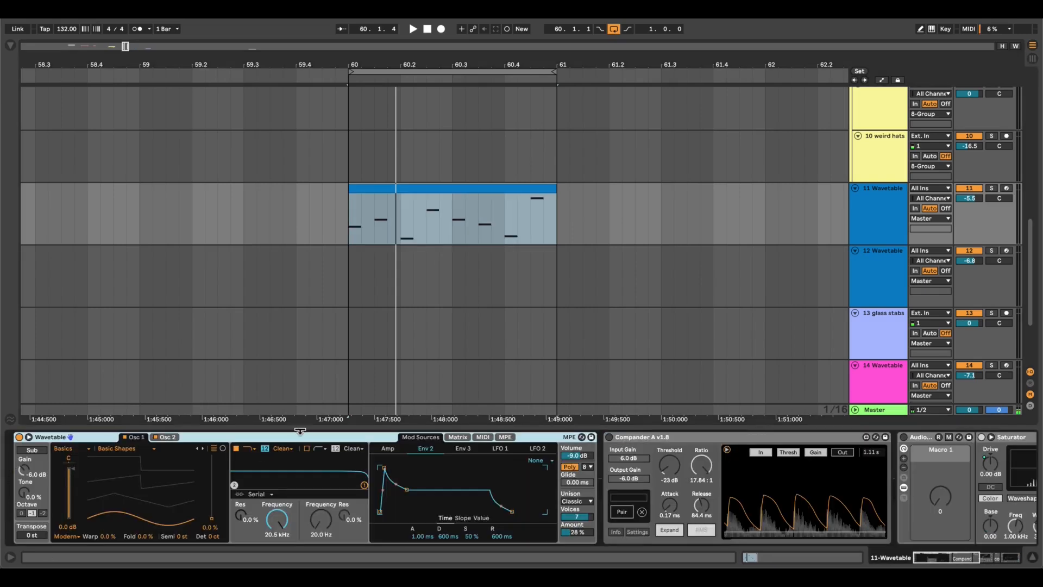
# Audition the 11 Wavetable clip at bar 60 dry and fold the Wavetable instrument to reveal the effect chain.
pyautogui.press('space')
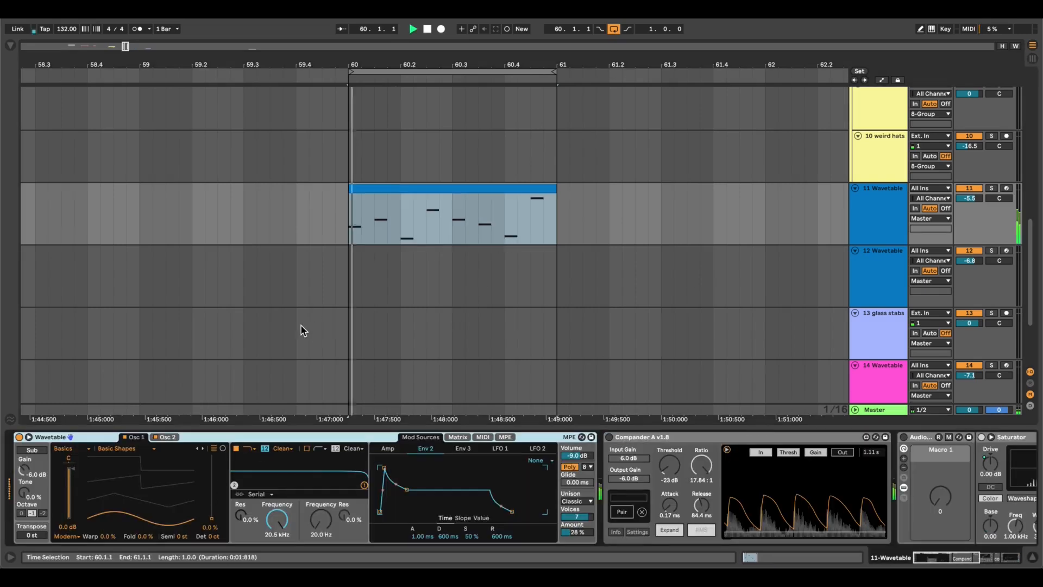
pyautogui.doubleClick(76, 437)
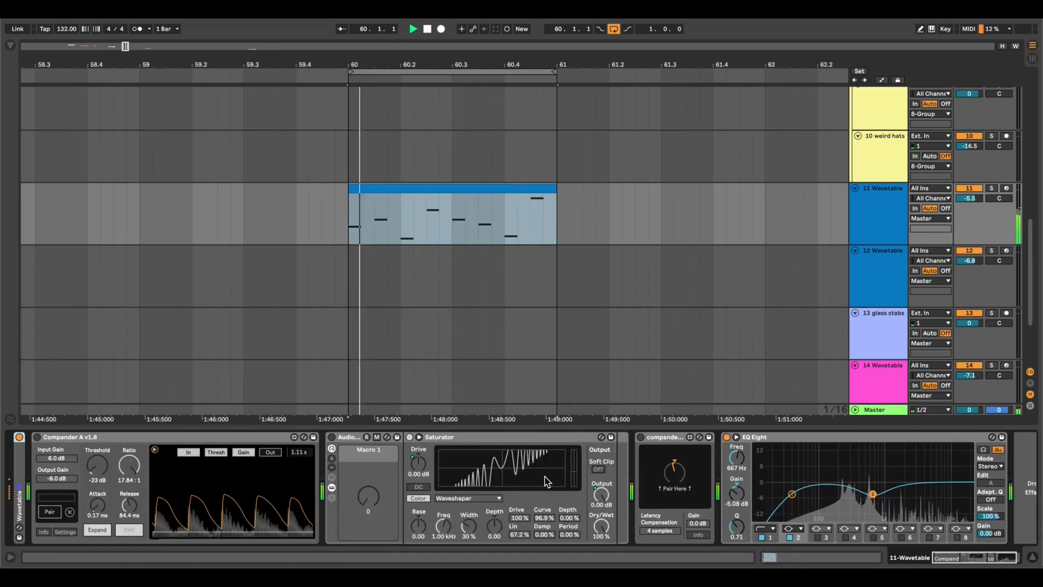
pyautogui.press('space')
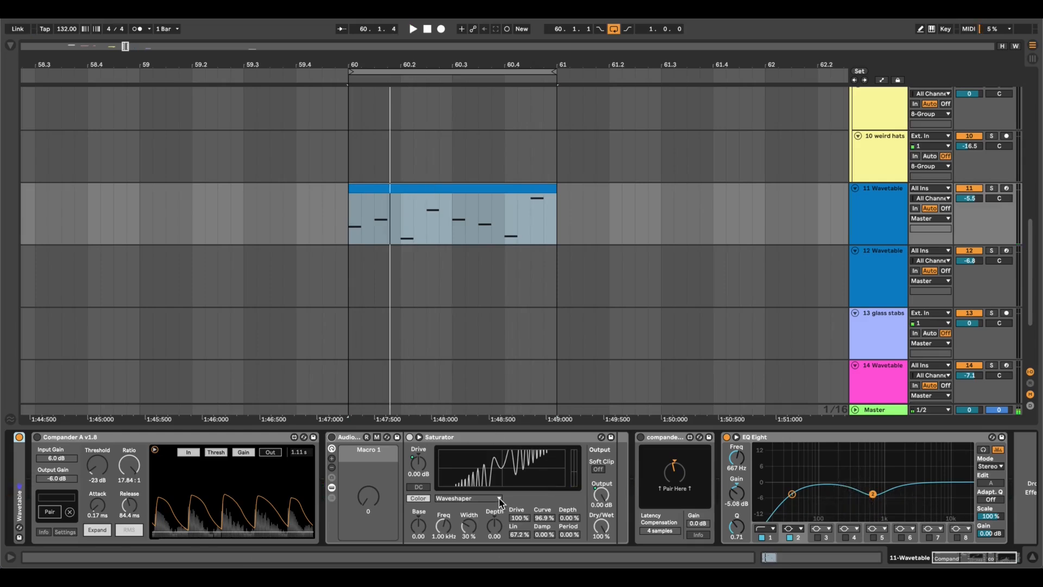
# Enable the effect rack containing the Saturator and play the 11 Wavetable clip while trying Macro 1, returning it to 0.
pyautogui.click(332, 437)
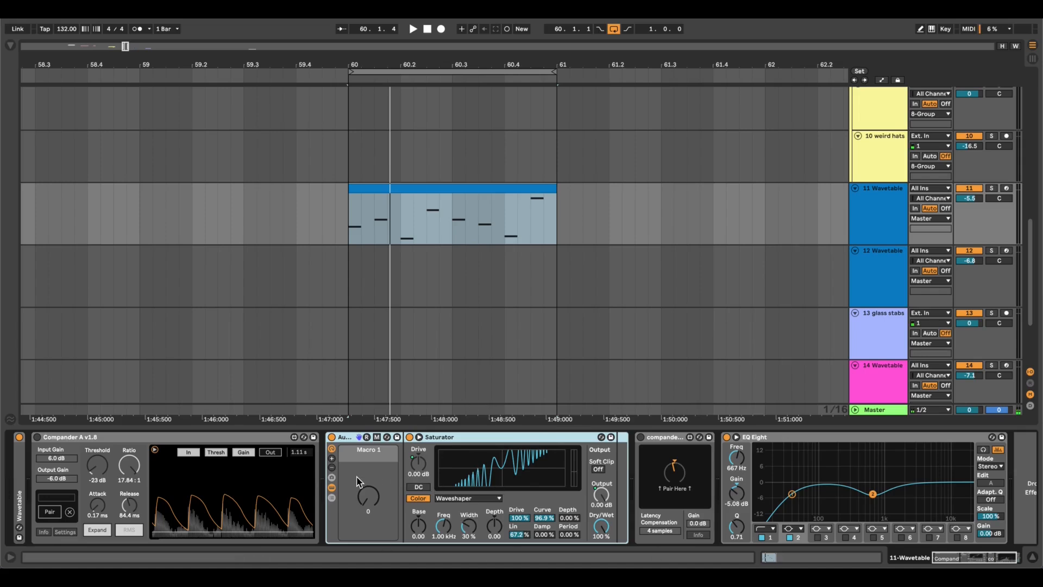
pyautogui.moveTo(364, 494); pyautogui.dragTo(367, 510)
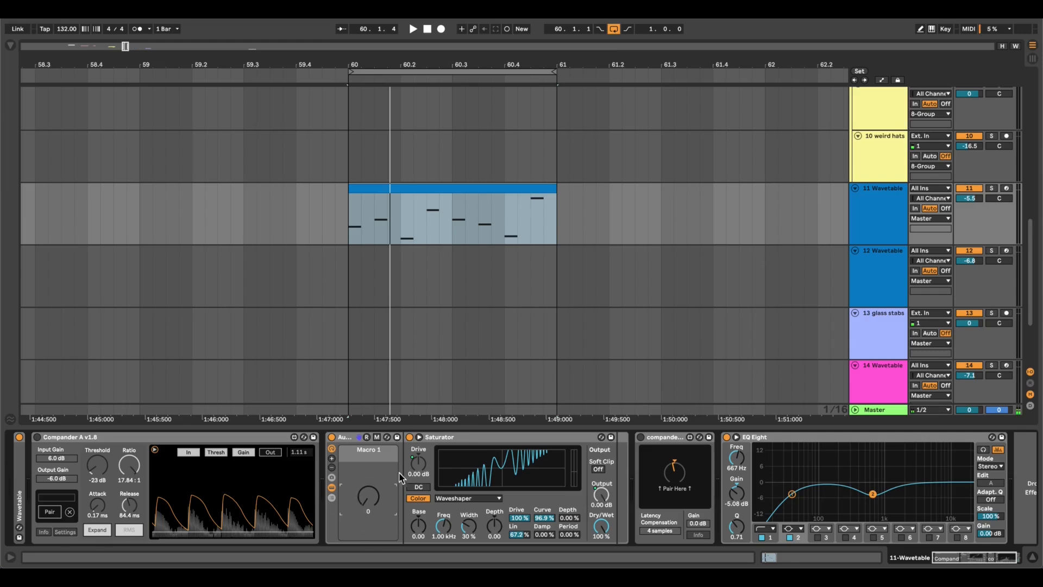
pyautogui.press('space')
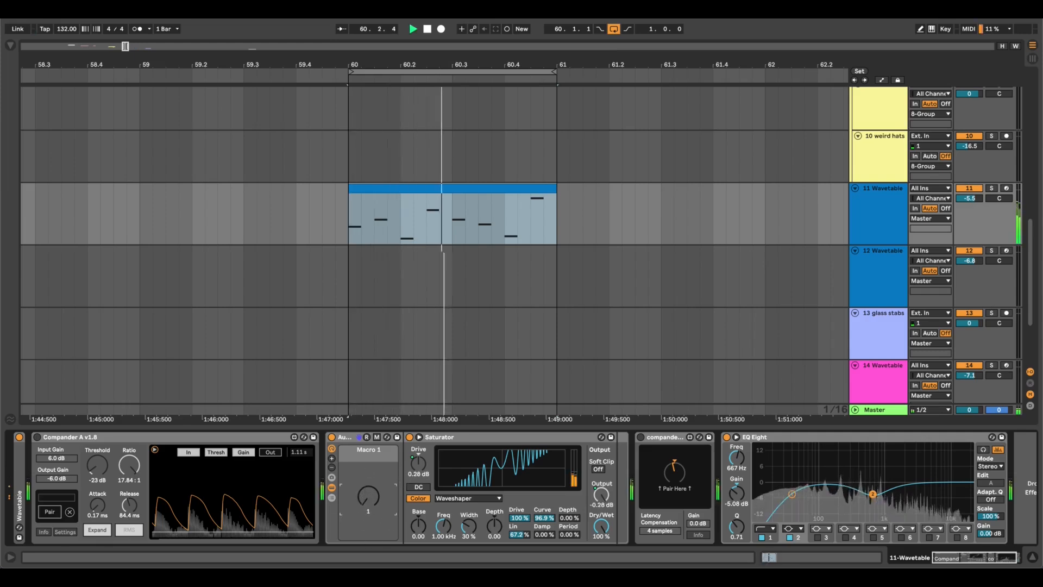
pyautogui.moveTo(368, 496)
pyautogui.mouseDown()
pyautogui.moveTo(368, 464)
pyautogui.moveTo(367, 501)
pyautogui.mouseUp()
pyautogui.press('space')
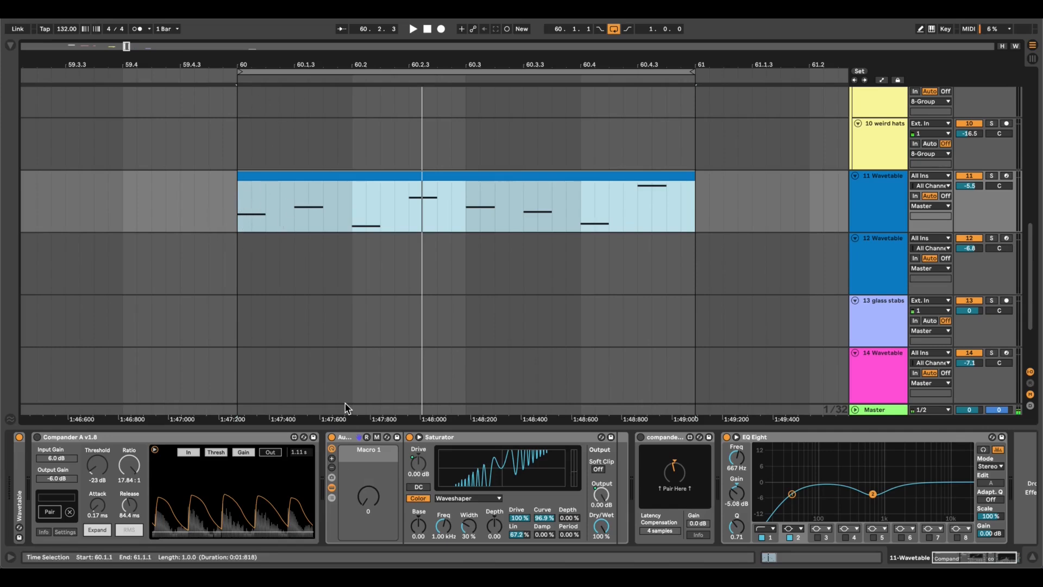
# Play the 11 Wavetable clip through the Saturator with the Compander pair still bypassed and Macro 1 at 0.
pyautogui.moveTo(378, 492)
pyautogui.mouseDown()
pyautogui.moveTo(379, 450)
pyautogui.moveTo(379, 494)
pyautogui.mouseUp()
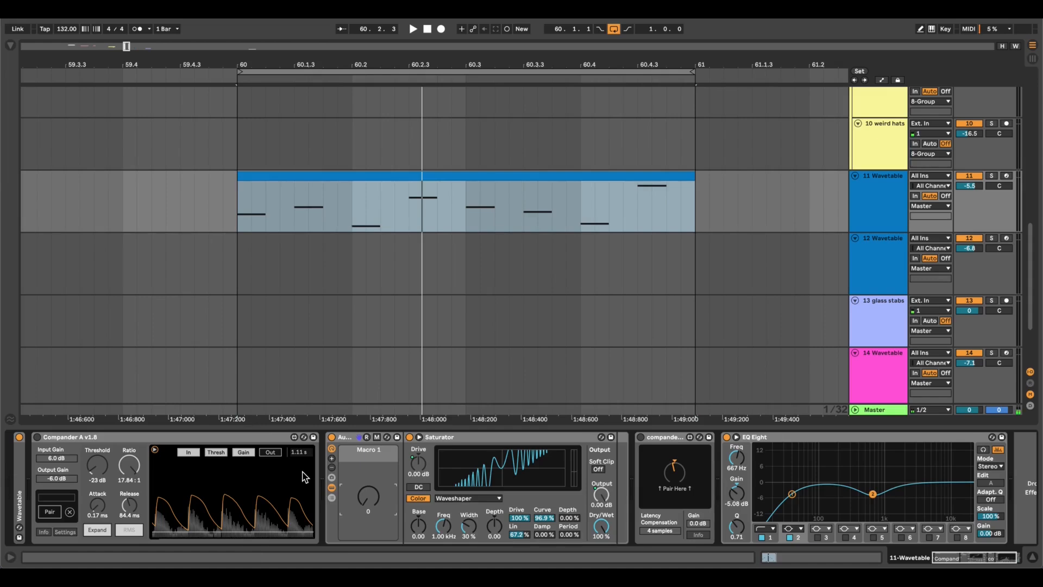
pyautogui.press('space')
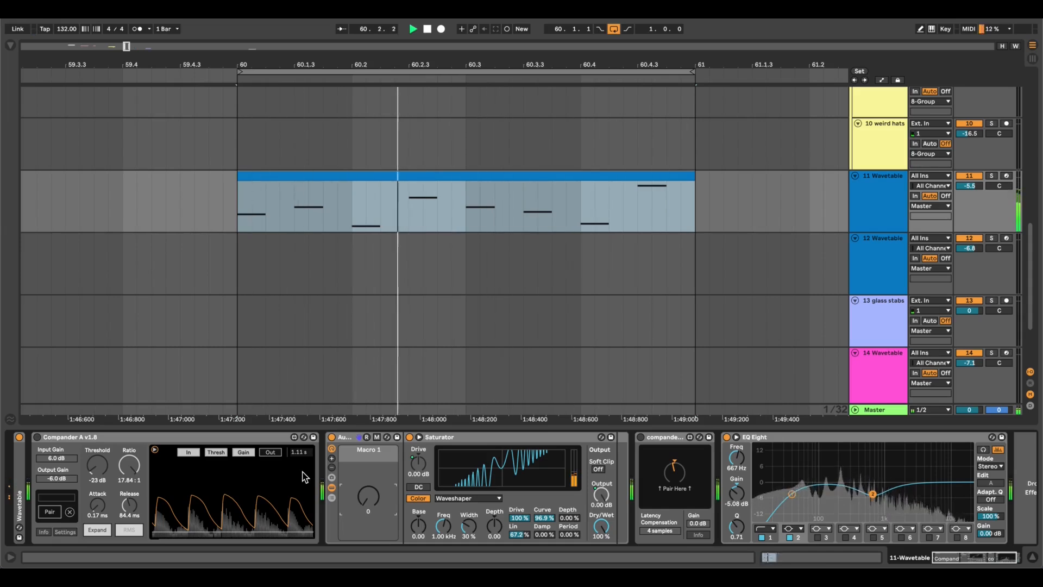
pyautogui.press('space')
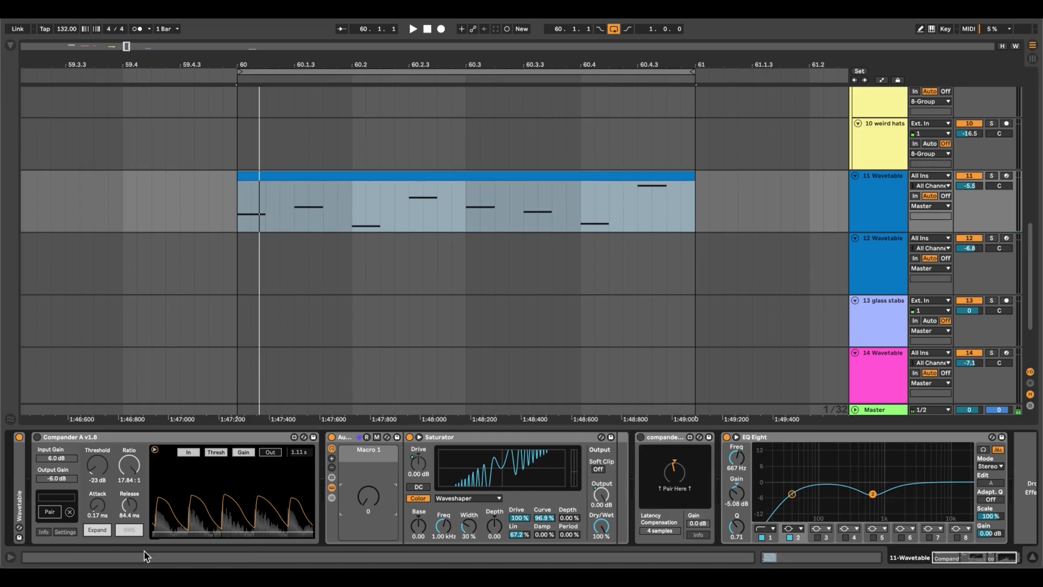
# Enable the Compander pair around the Saturator on 11 Wavetable and audition the bar 60 clip.
pyautogui.click(136, 533)
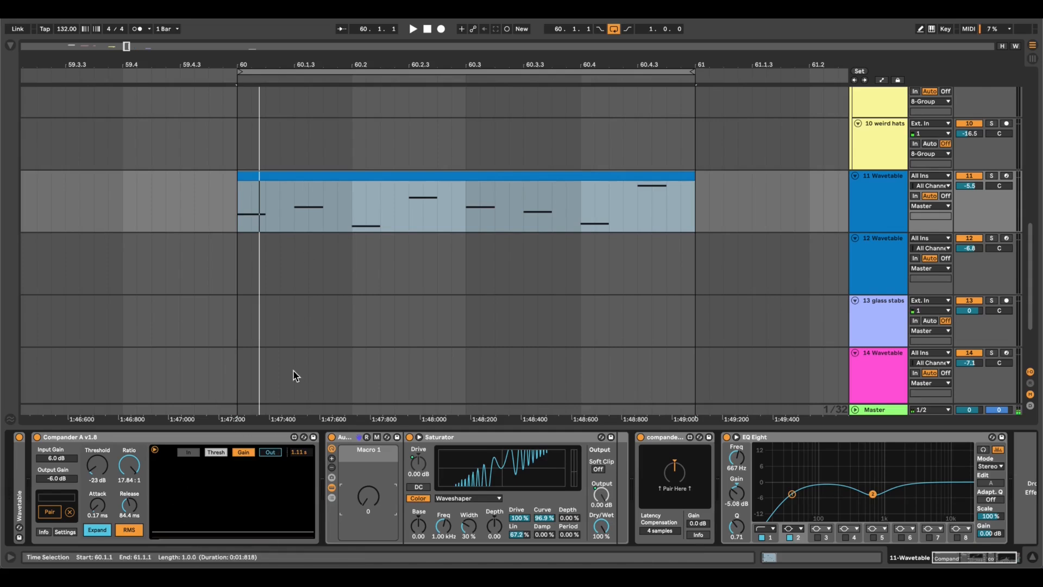
pyautogui.press('space')
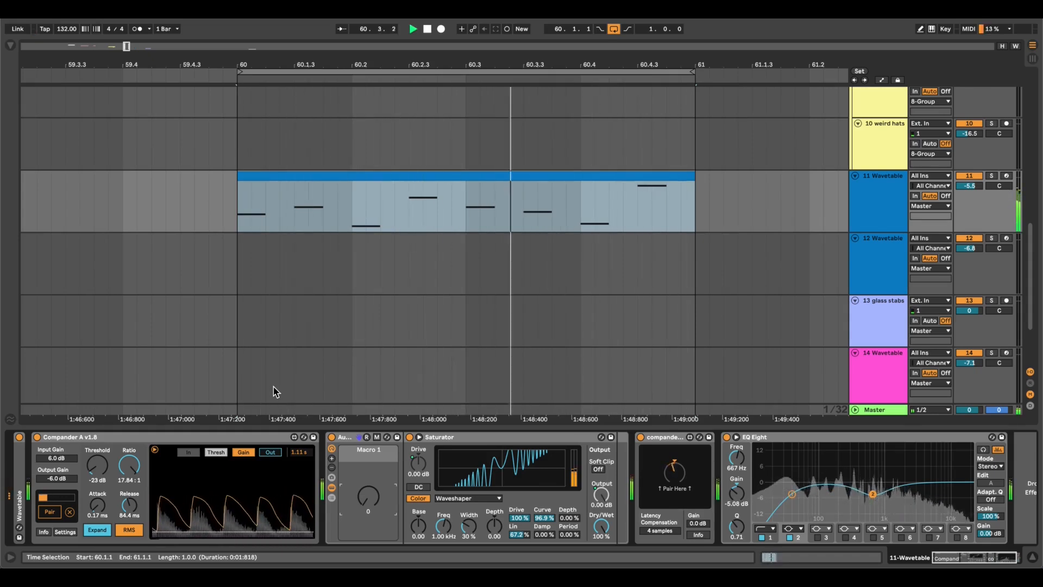
pyautogui.press('space')
pyautogui.press('space')
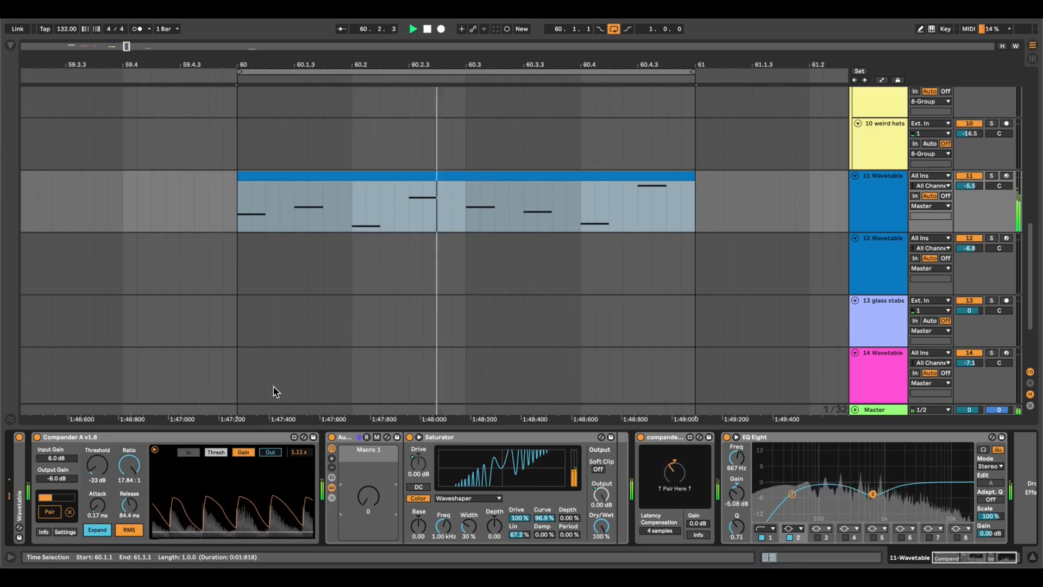
pyautogui.press('space')
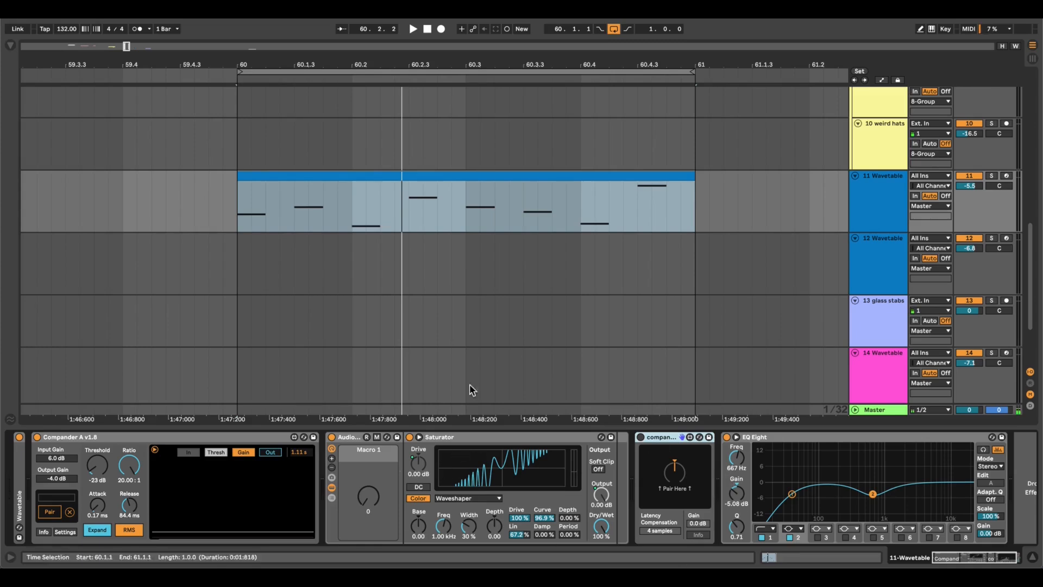
# Unmap the Saturator's Output from the rack macro and lower it to -7.14 dB while the 11 Wavetable clip plays.
pyautogui.rightClick(601, 496)
pyautogui.click(642, 355)
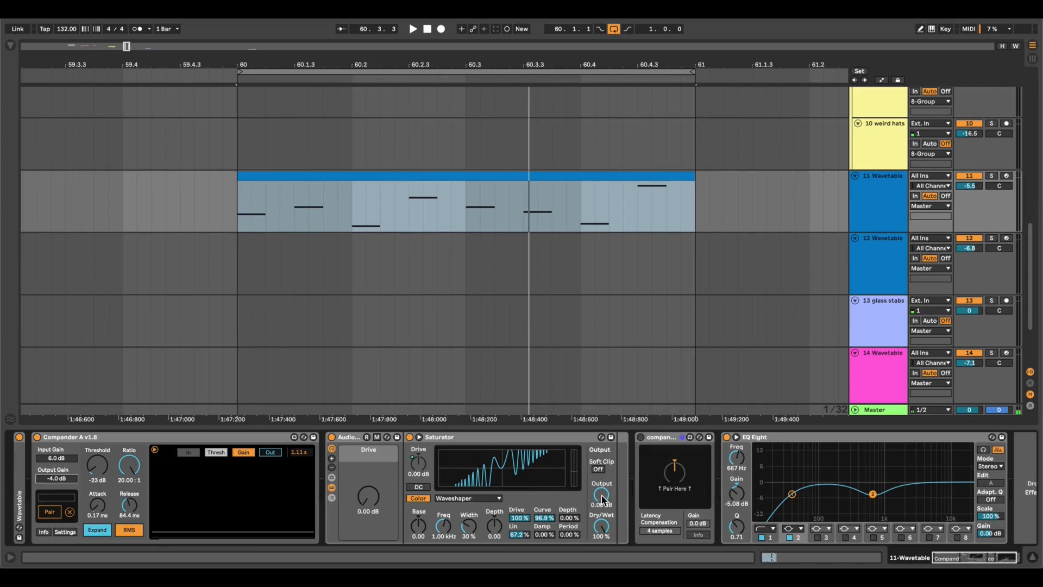
pyautogui.press('space')
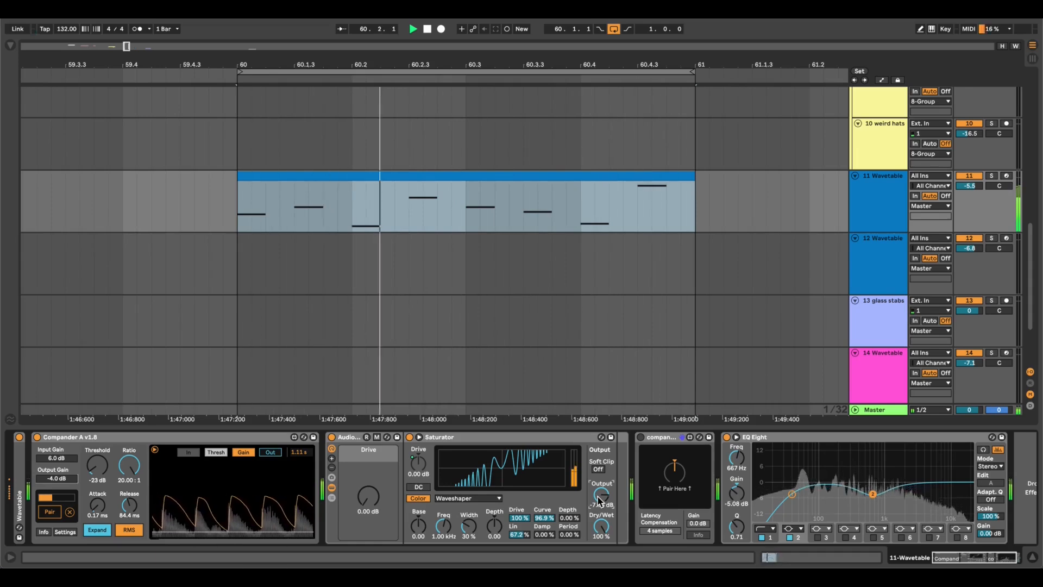
pyautogui.press('space')
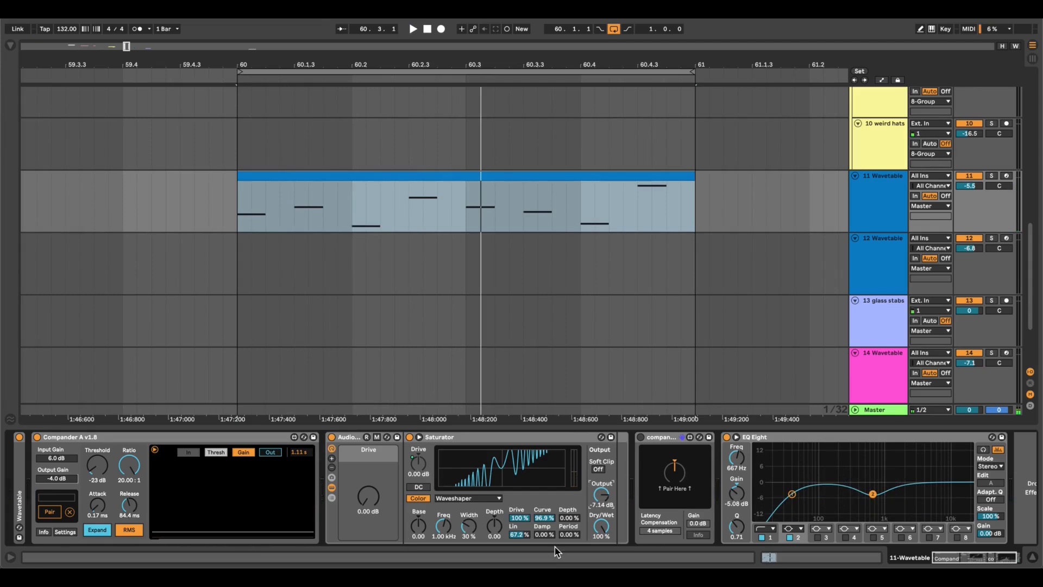
# Raise the Saturator's Output again and play the 11 Wavetable clip through the full Compander chain.
pyautogui.moveTo(608, 487); pyautogui.dragTo(608, 463)
pyautogui.press('space')
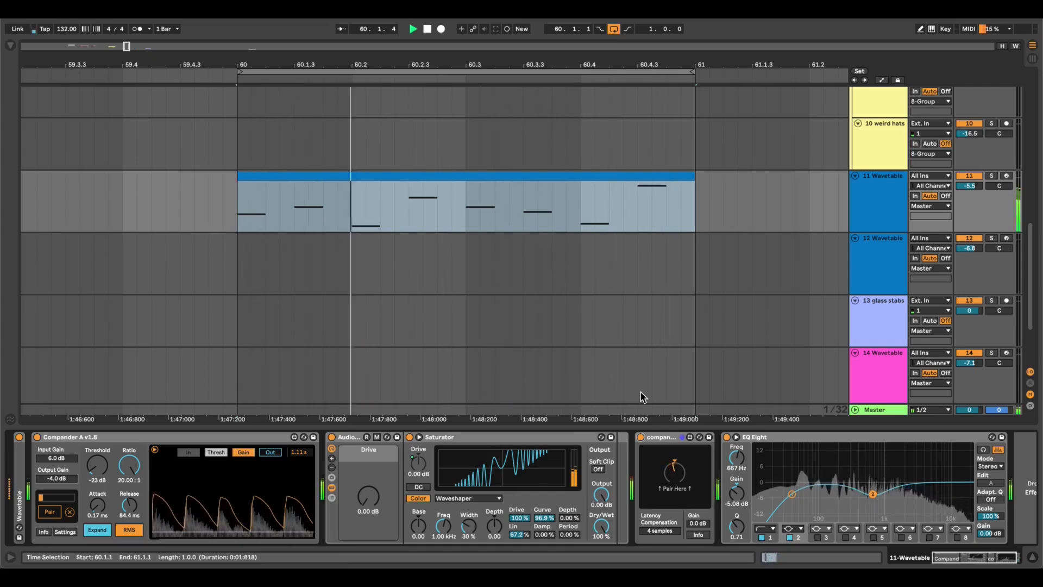
pyautogui.press('space')
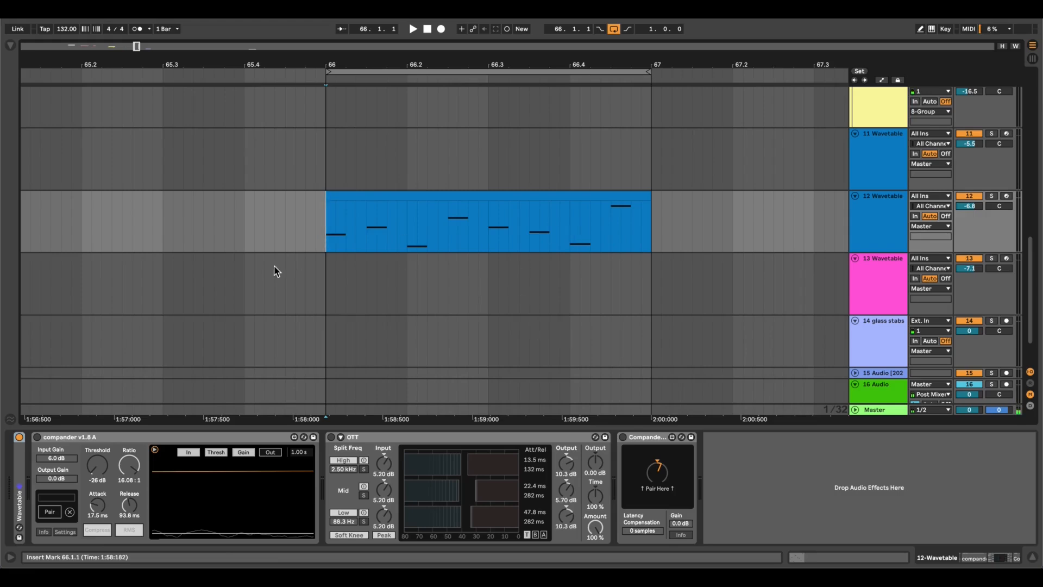
# Audition the 12 Wavetable clip at bar 66 dry and with OTT enabled while the Compander pair stays bypassed.
pyautogui.press('space')
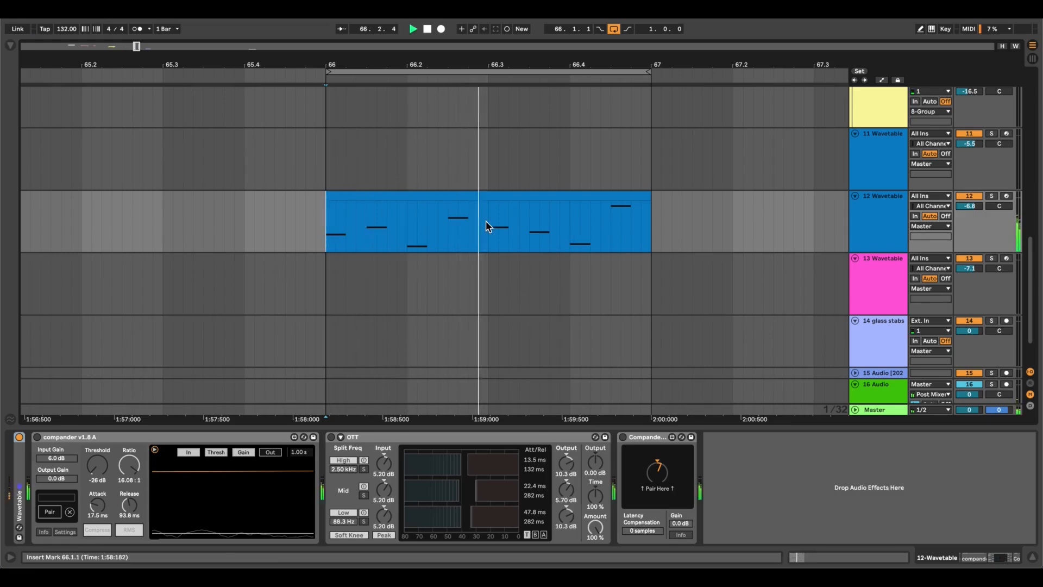
pyautogui.press('space')
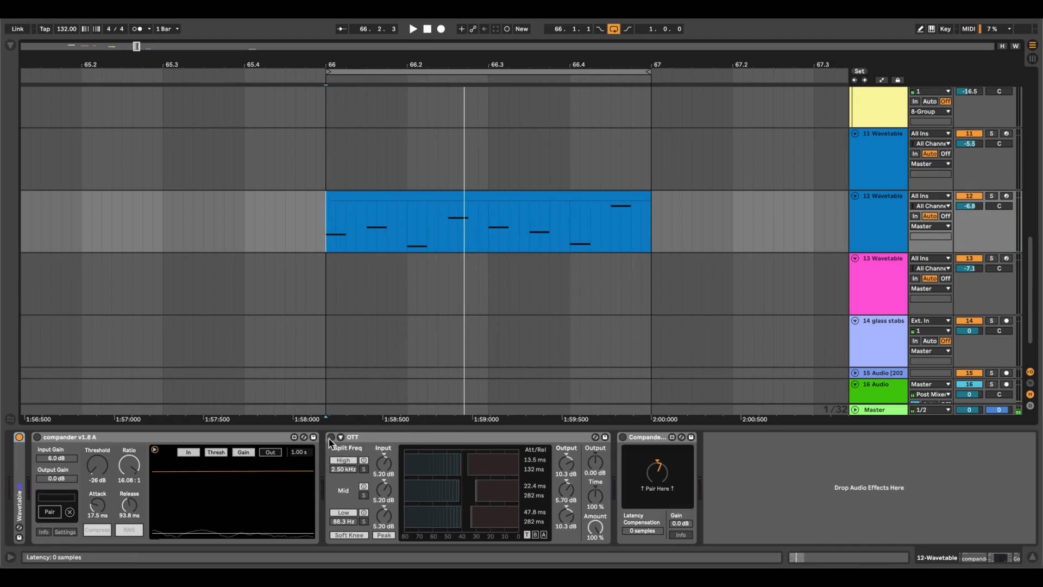
pyautogui.click(462, 437)
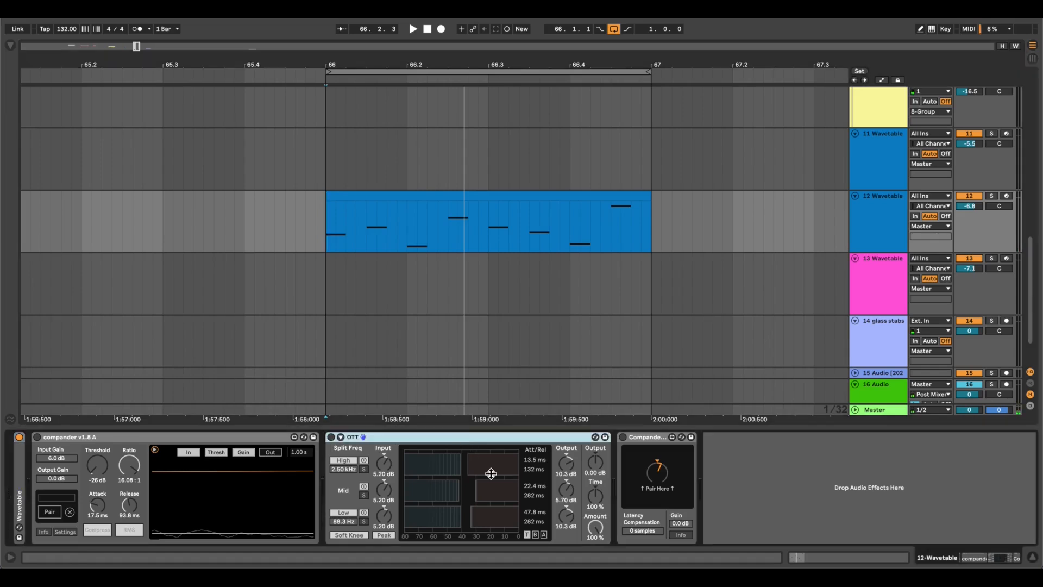
pyautogui.press('space')
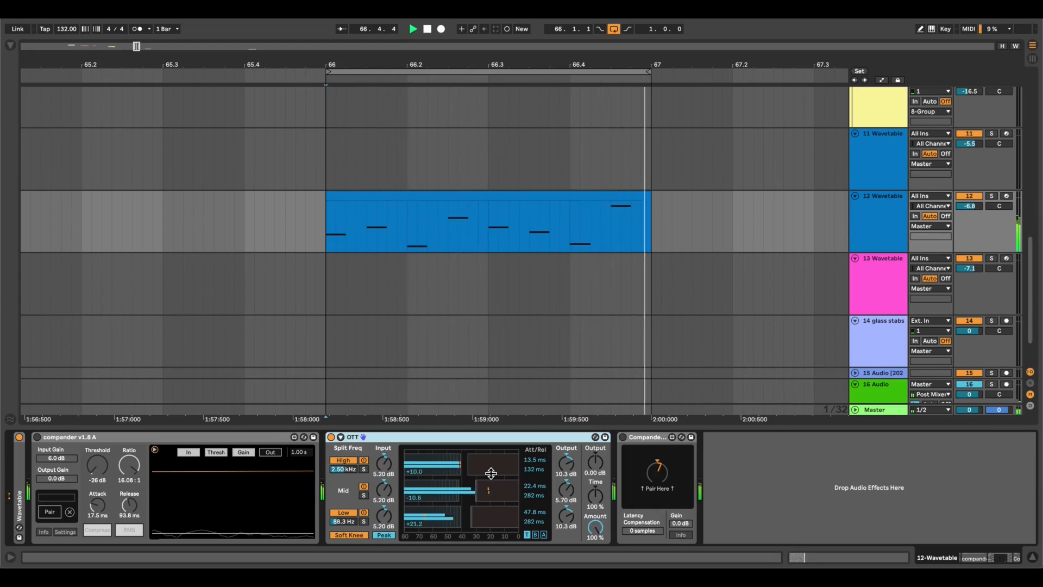
pyautogui.press('space')
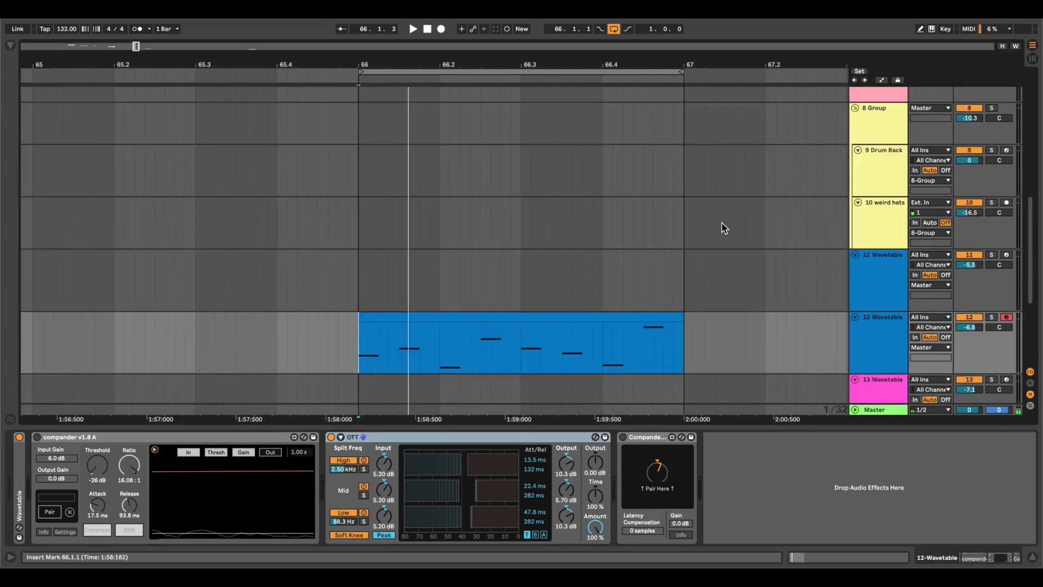
# Enable the Compander pair around OTT on 12 Wavetable and audition the bar 66 clip.
pyautogui.scroll(-3, 724, 228)
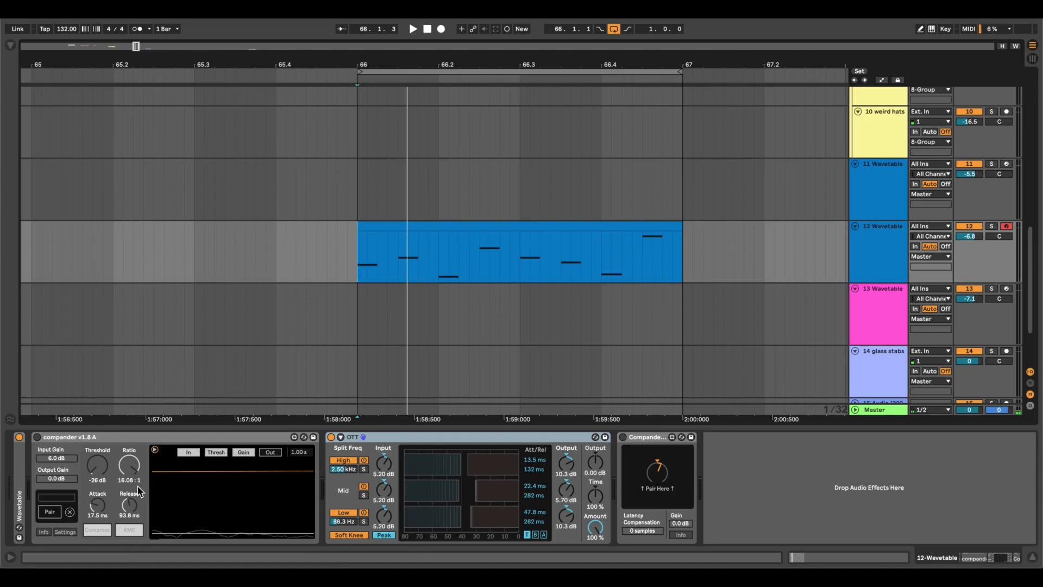
pyautogui.press('space')
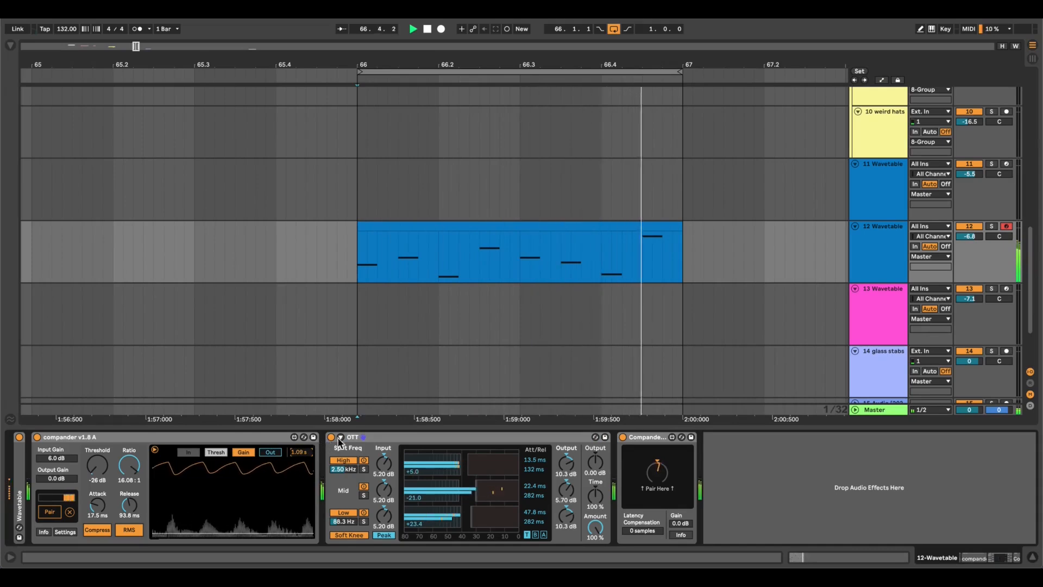
pyautogui.click(339, 440)
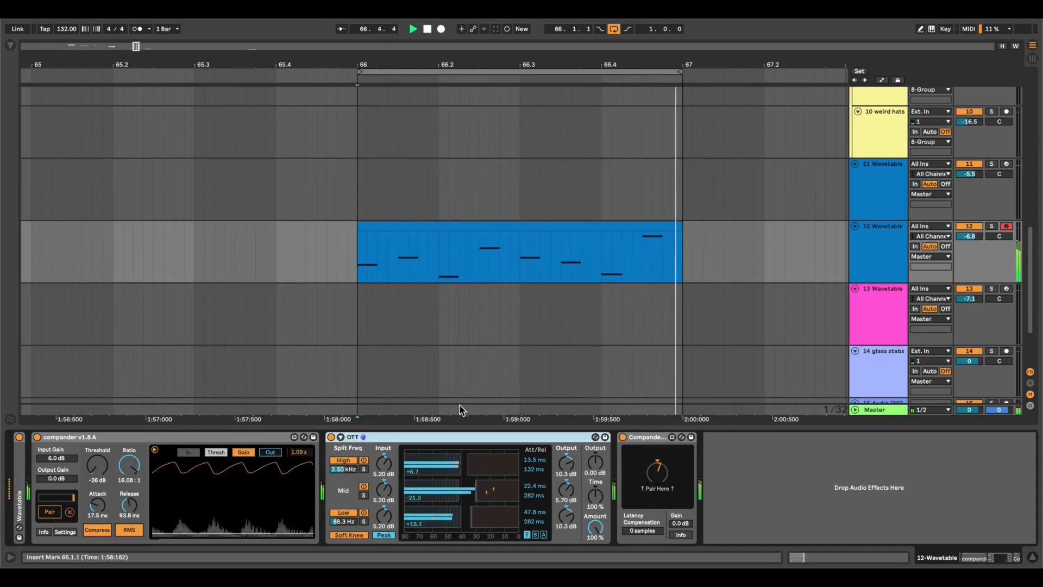
pyautogui.press('space')
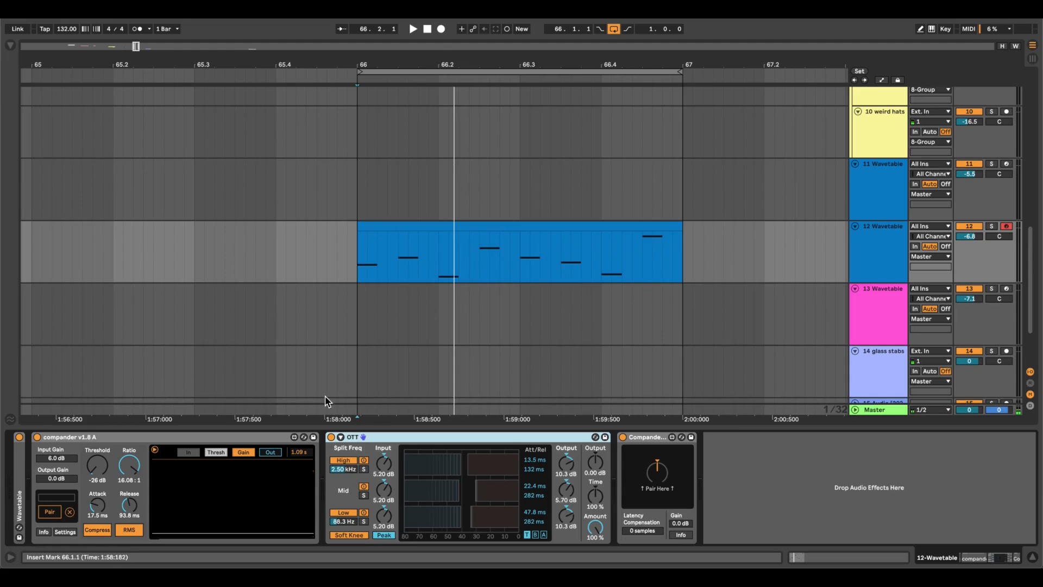
pyautogui.press('space')
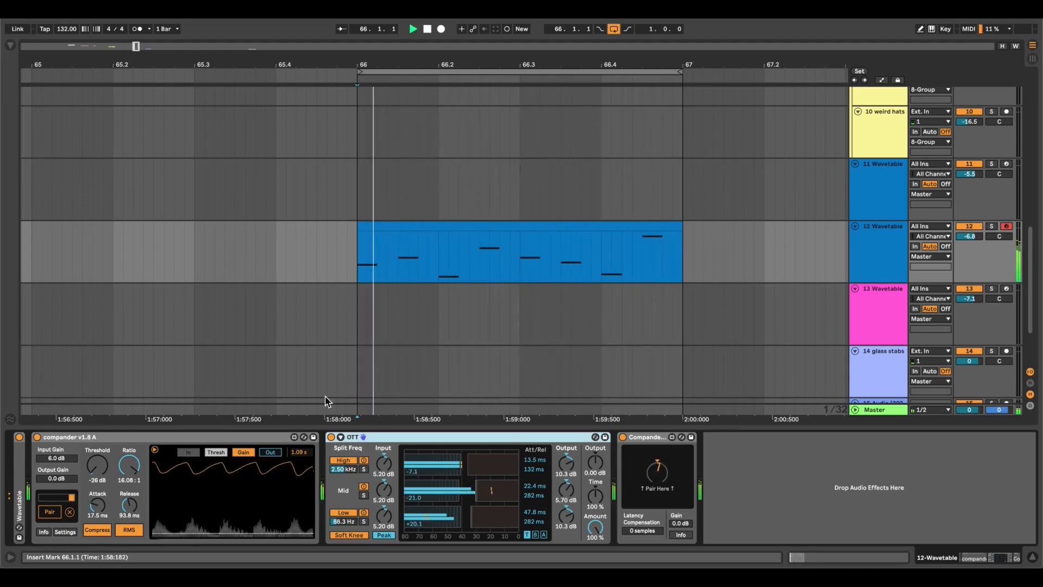
pyautogui.press('space')
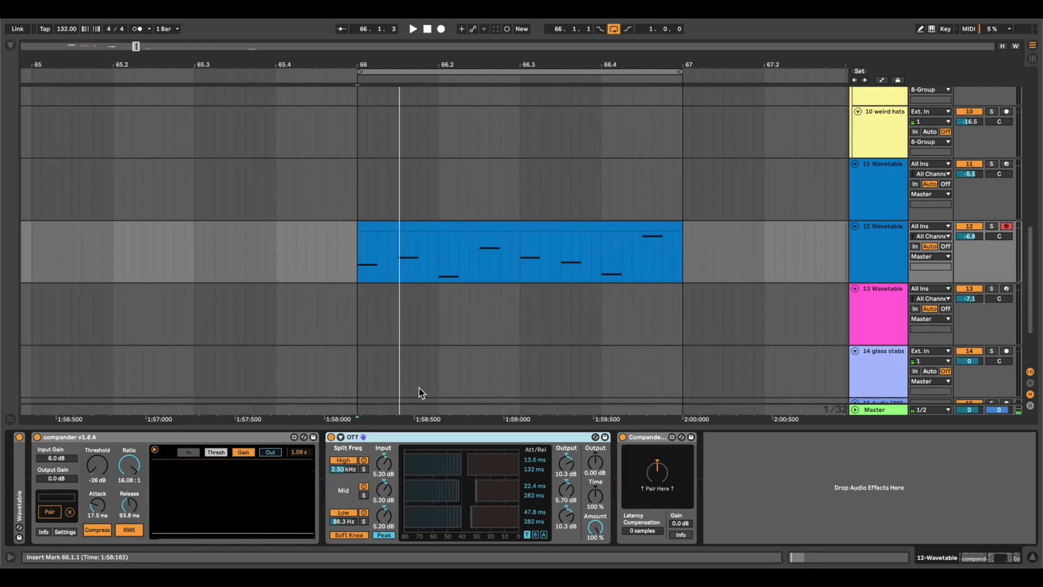
# Replay the 12 Wavetable clip from bar 66 with Compander A, OTT and Compander B active, selecting Compander A during playback.
pyautogui.press('+')
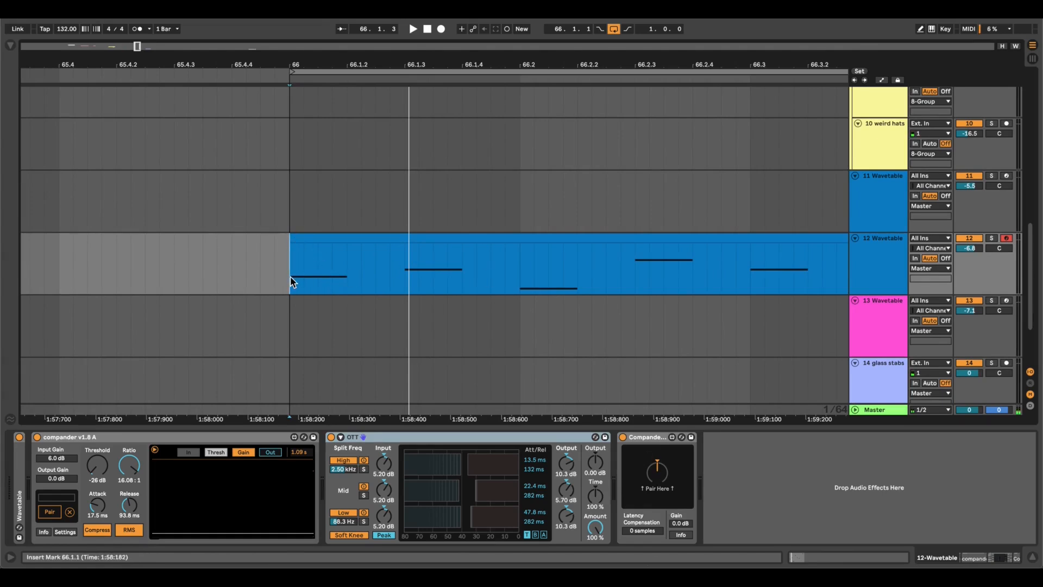
pyautogui.scroll(-4, 327, 287)
pyautogui.hscroll(3, 327, 287)
pyautogui.scroll(1, 327, 287)
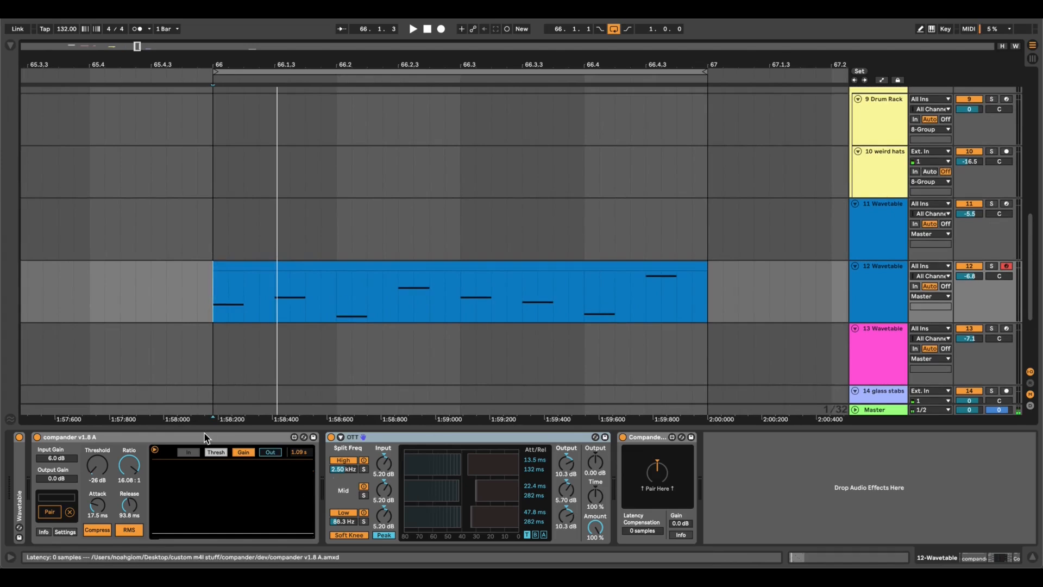
pyautogui.press('space')
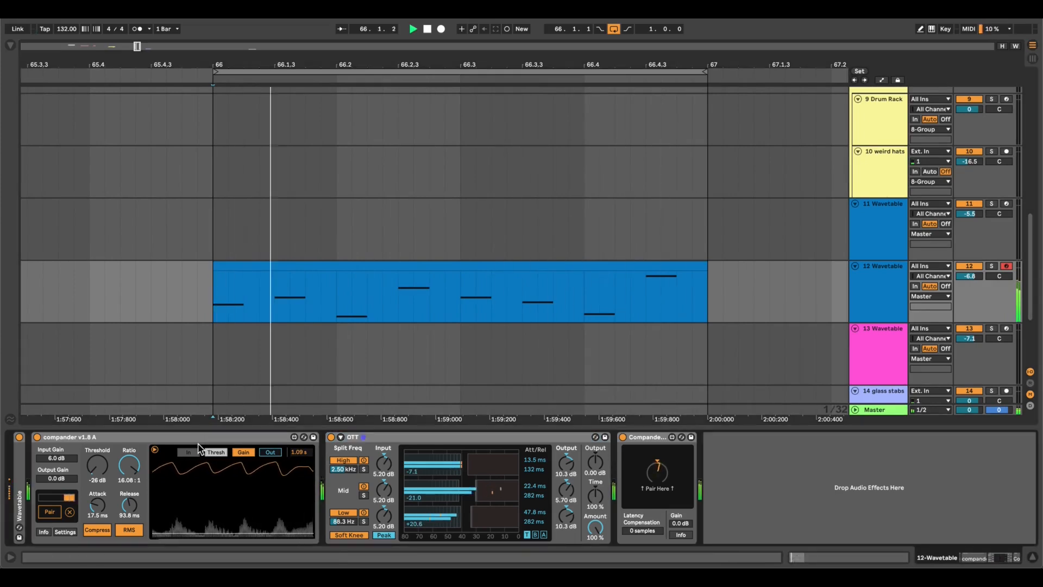
pyautogui.click(193, 439)
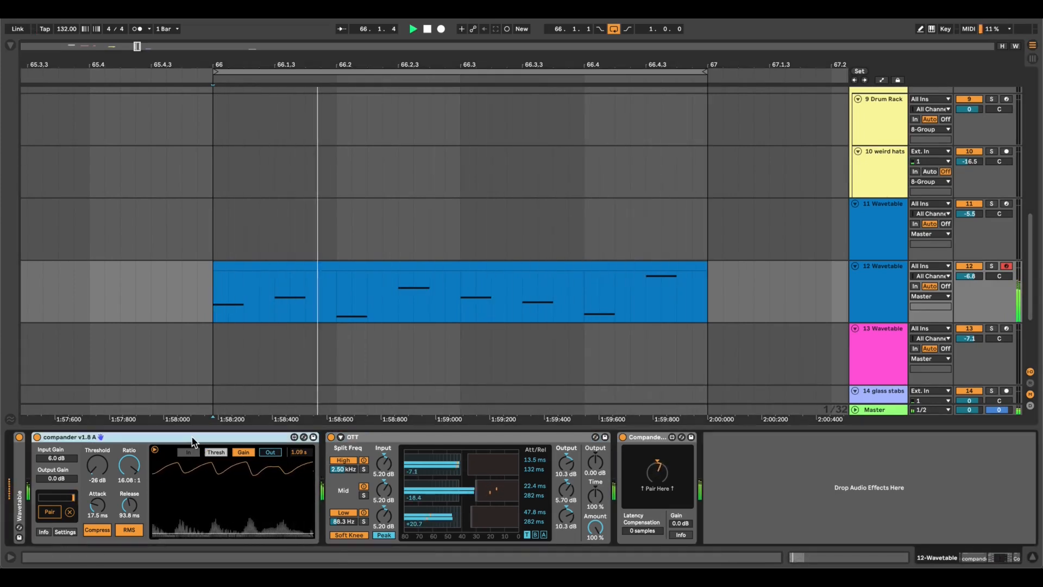
pyautogui.press('space')
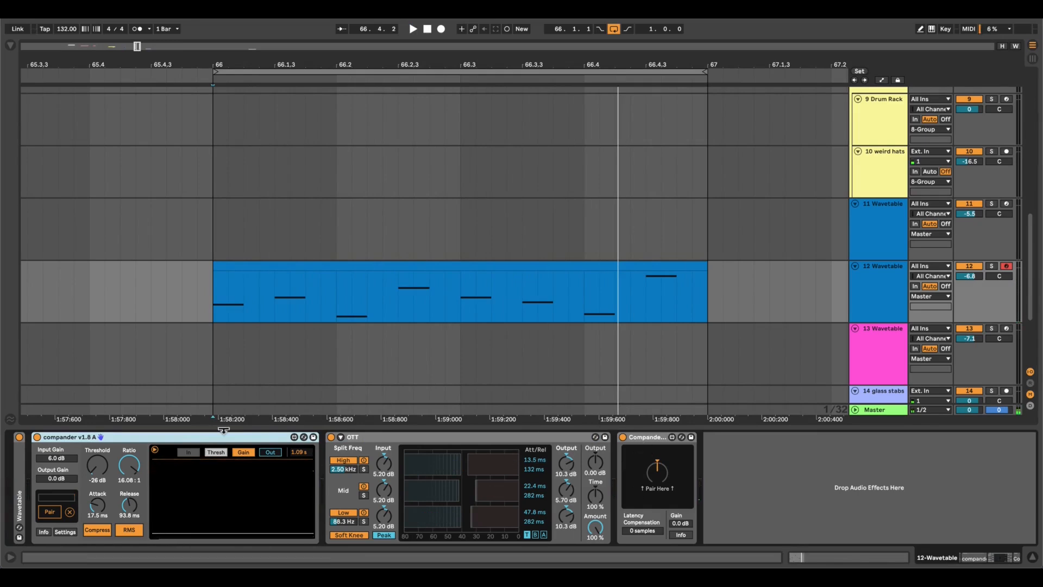
# Audition the 12 Wavetable clip at bar 66 with Compander A, OTT and Compander B all bypassed, comparing it with all three active.
pyautogui.keyDown('shift'); pyautogui.click(655, 437); pyautogui.keyUp('shift')
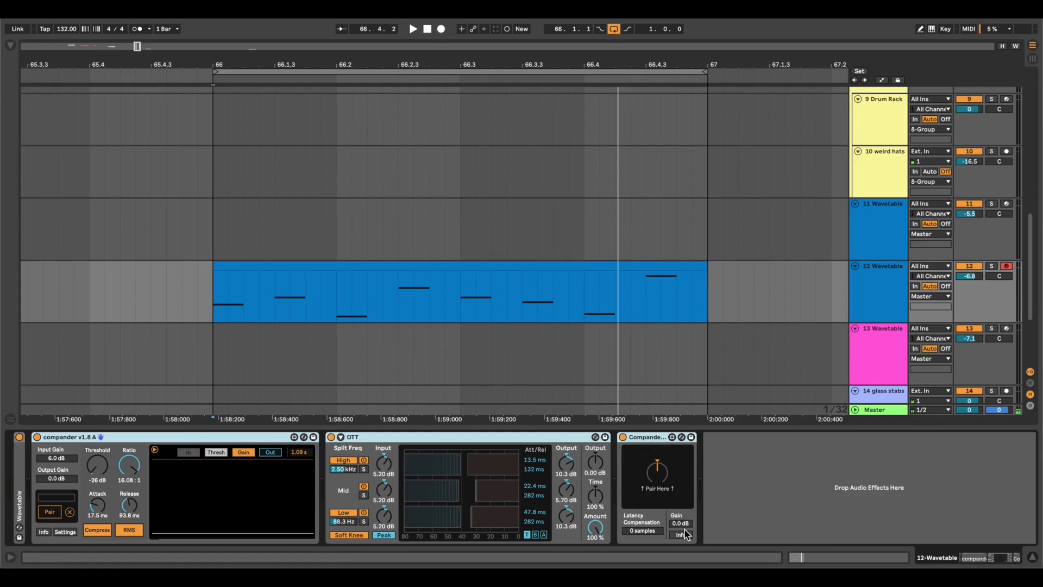
pyautogui.hotkey('ctrl', '0')
pyautogui.press('space')
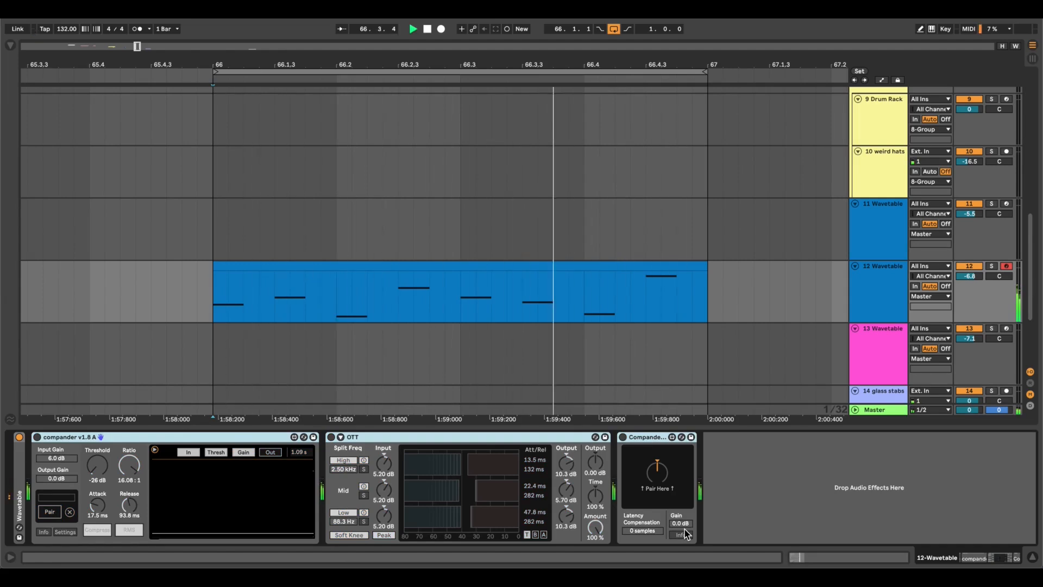
pyautogui.hotkey('ctrl', '0')
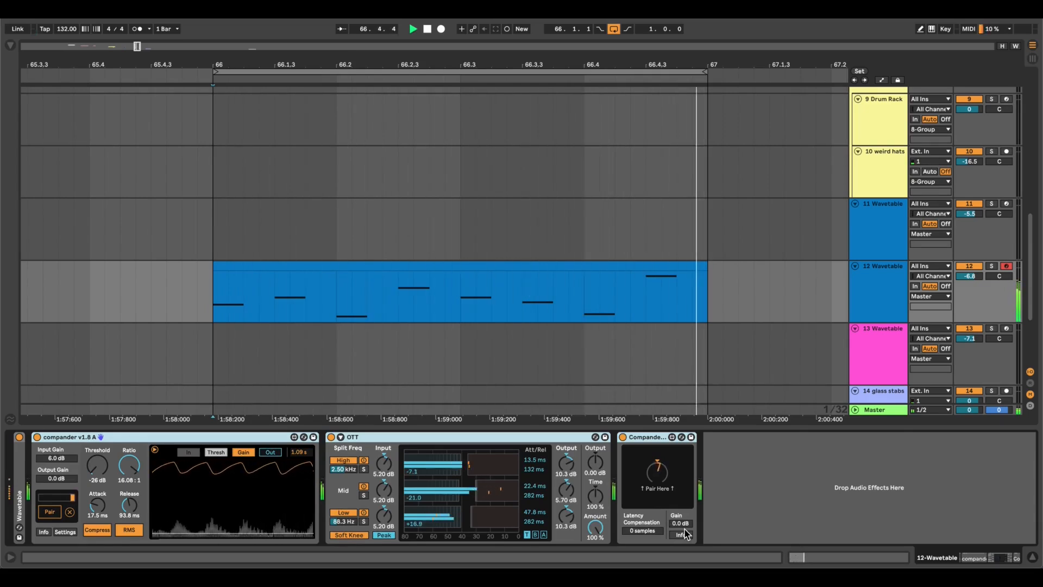
pyautogui.press('space')
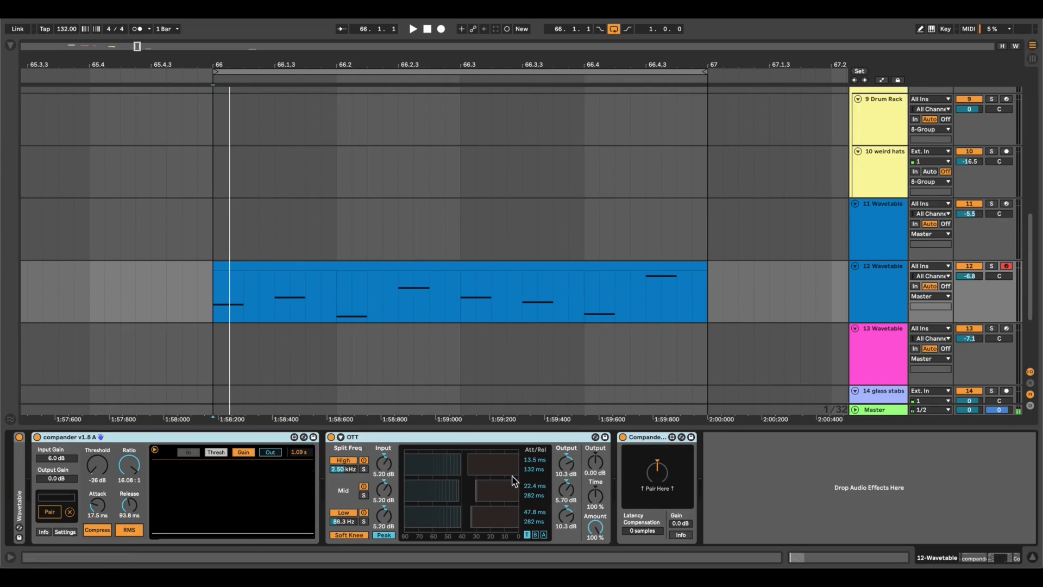
pyautogui.click(773, 465)
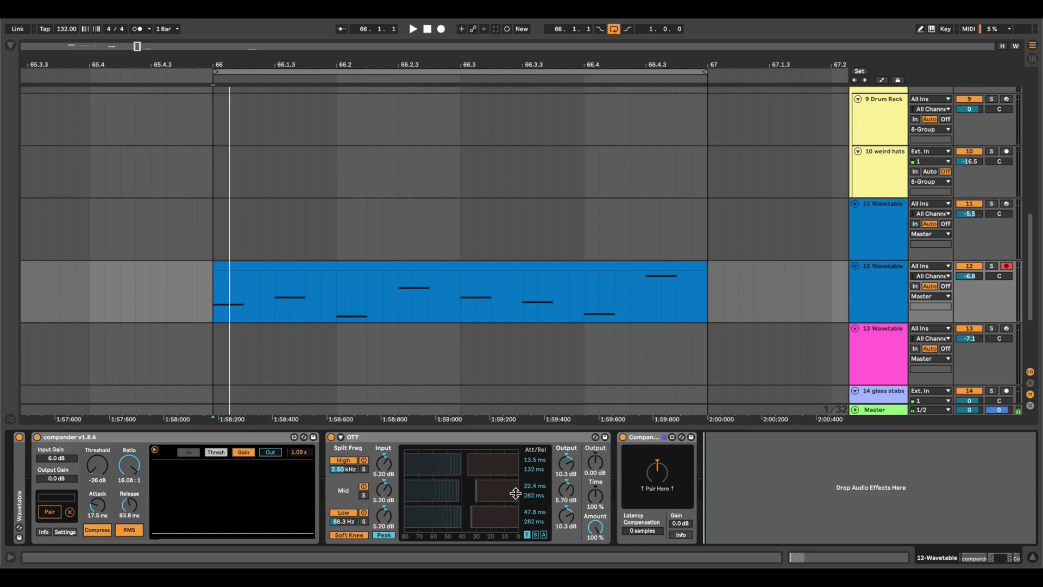
pyautogui.press('-')
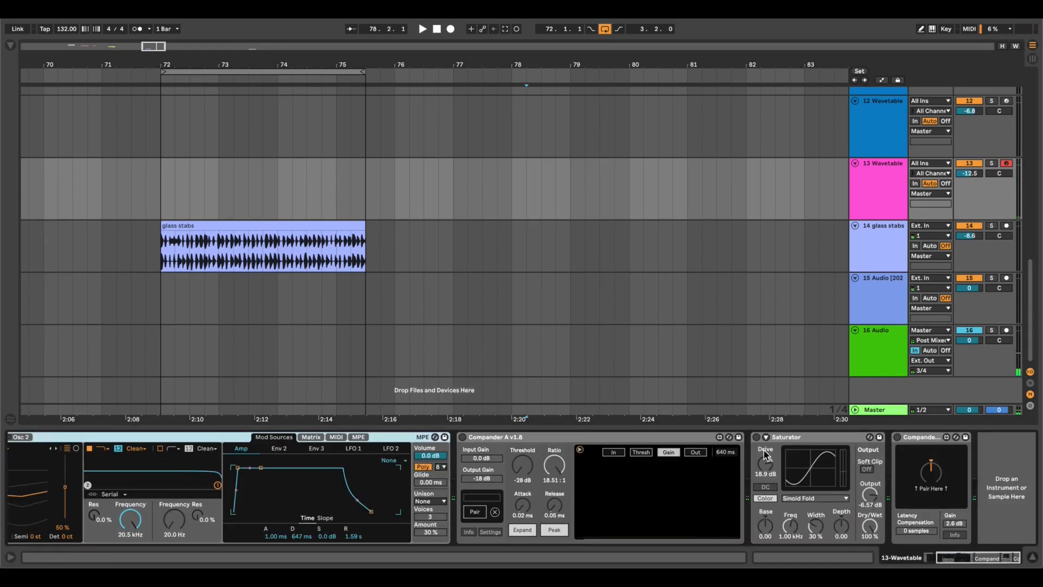
# Enable Compander A on the 13 Wavetable track and set its graph's time span to 300 ms.
pyautogui.click(789, 440)
pyautogui.press('0')
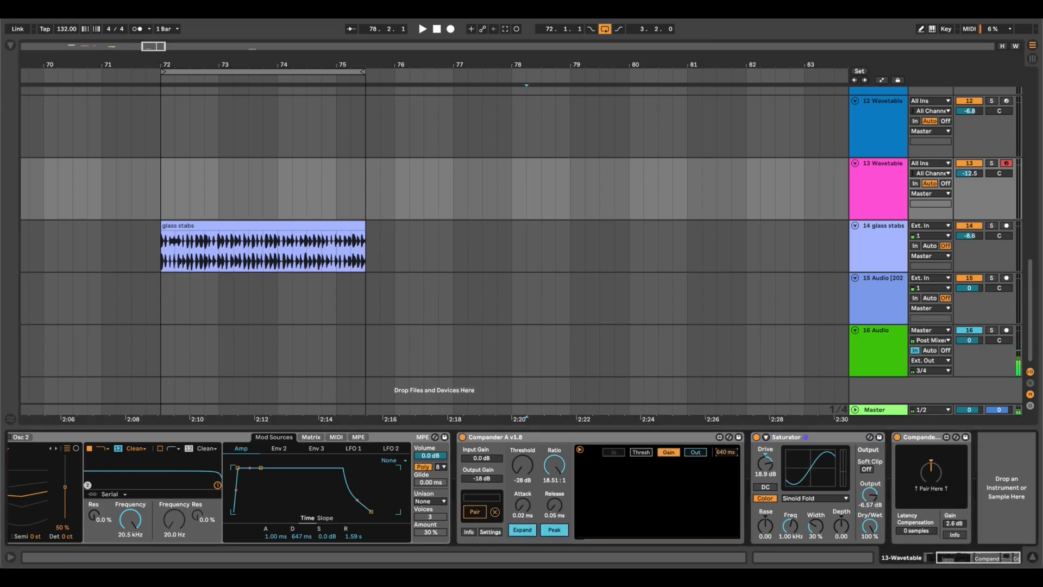
pyautogui.moveTo(721, 452); pyautogui.dragTo(721, 462)
pyautogui.hscroll(-1, 649, 506)
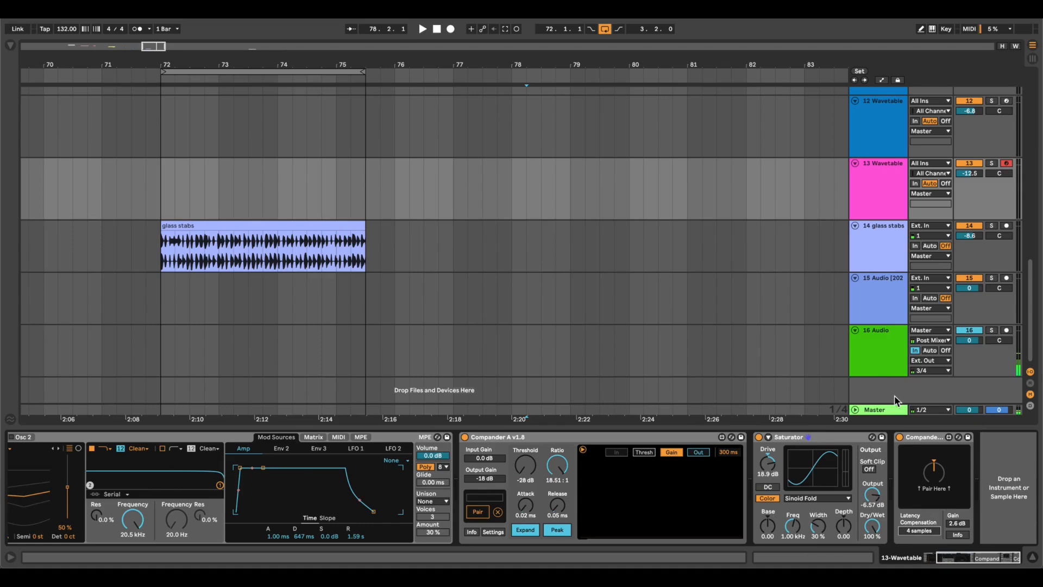
pyautogui.hscroll(5, 635, 379)
pyautogui.scroll(1, 636, 379)
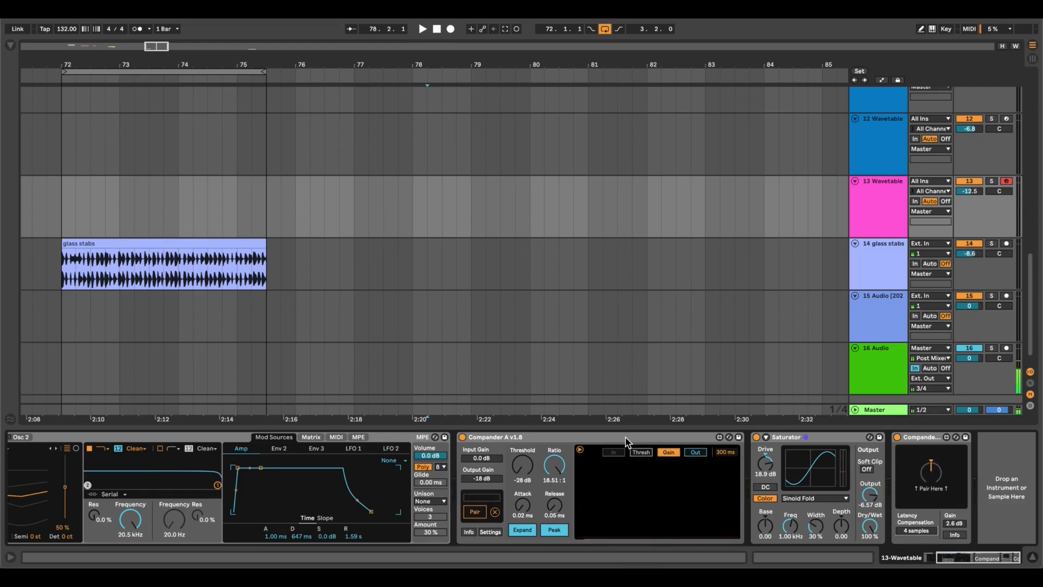
pyautogui.hscroll(-5, 239, 483)
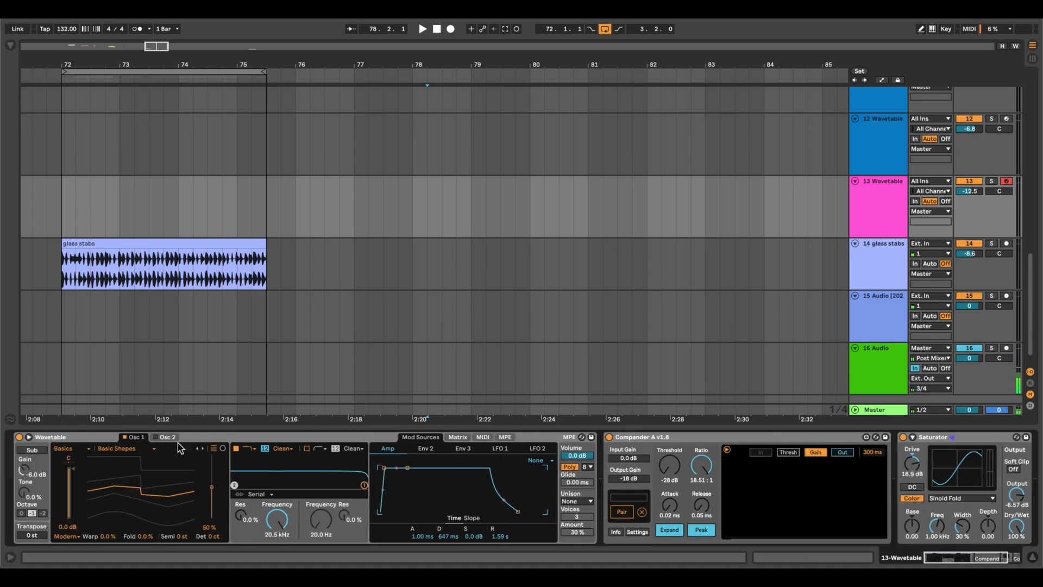
pyautogui.hscroll(5, 800, 507)
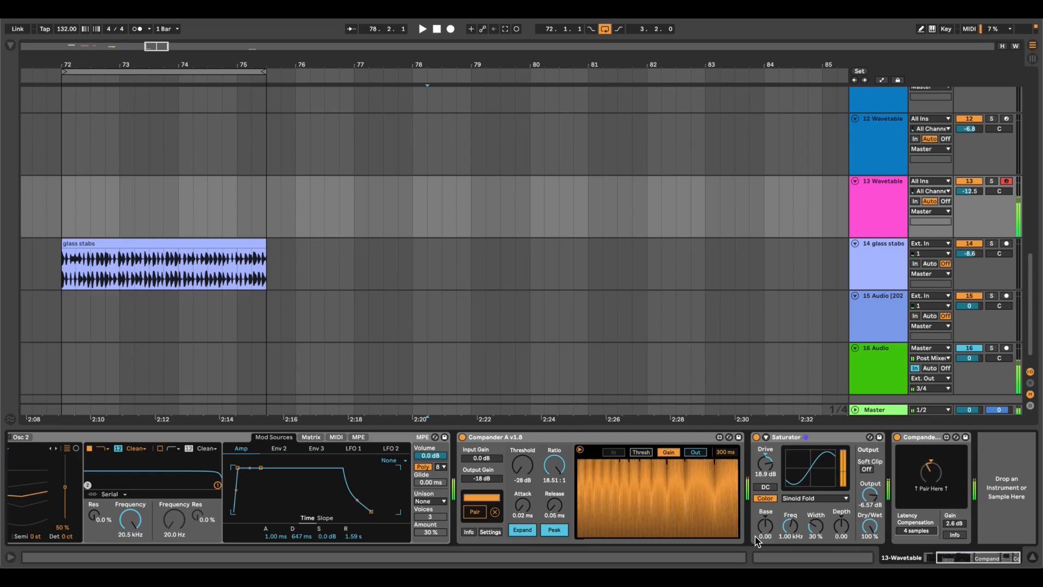
# Search for "ott", add the OTT.adv preset to the end of the 13 Wavetable chain, and set Wavetable's amp envelope release to 2.24 s.
pyautogui.click(11, 47)
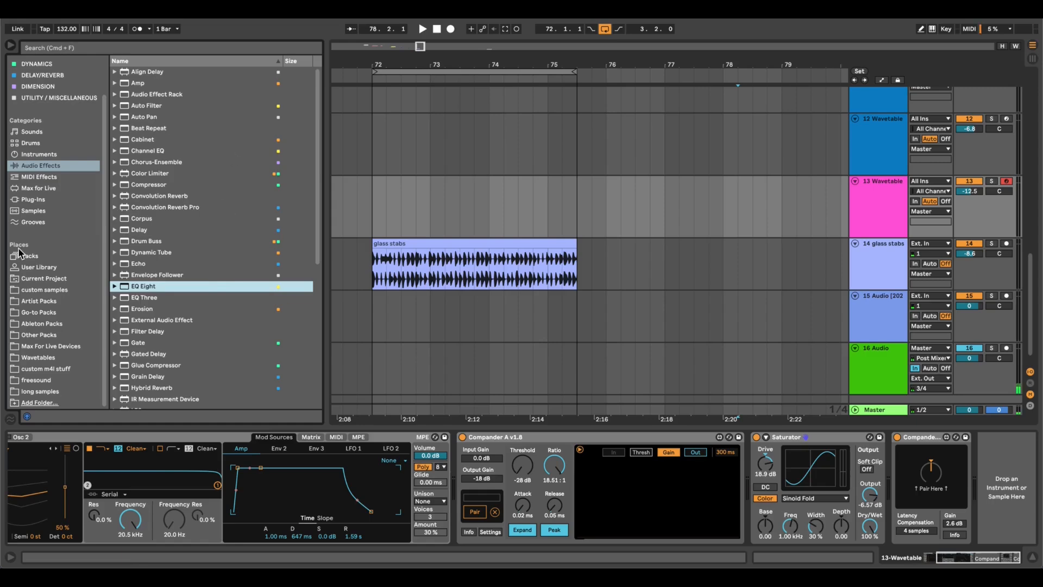
pyautogui.press('super+f')
pyautogui.write('ott')
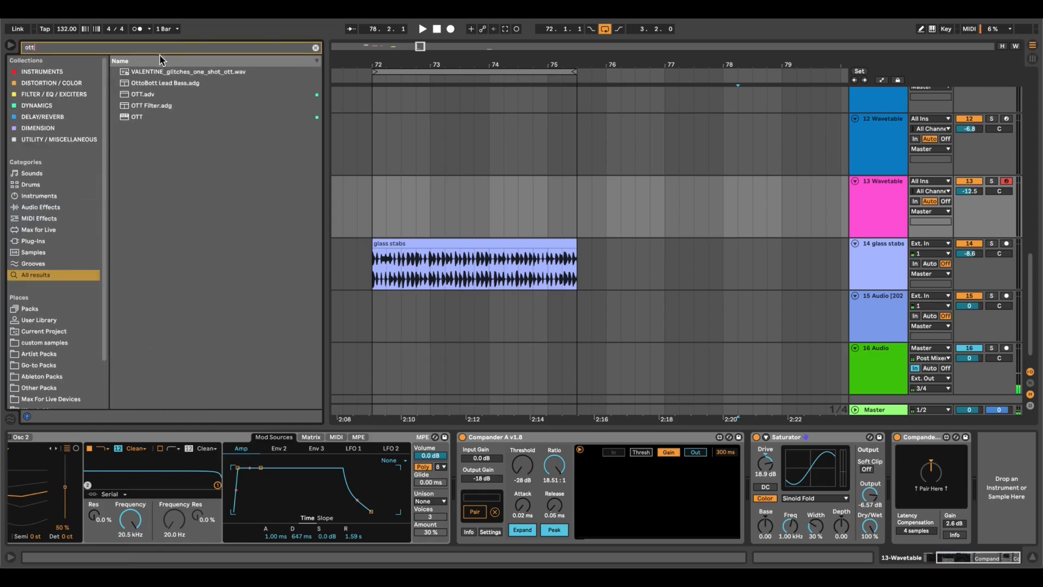
pyautogui.click(158, 94)
pyautogui.doubleClick(159, 94)
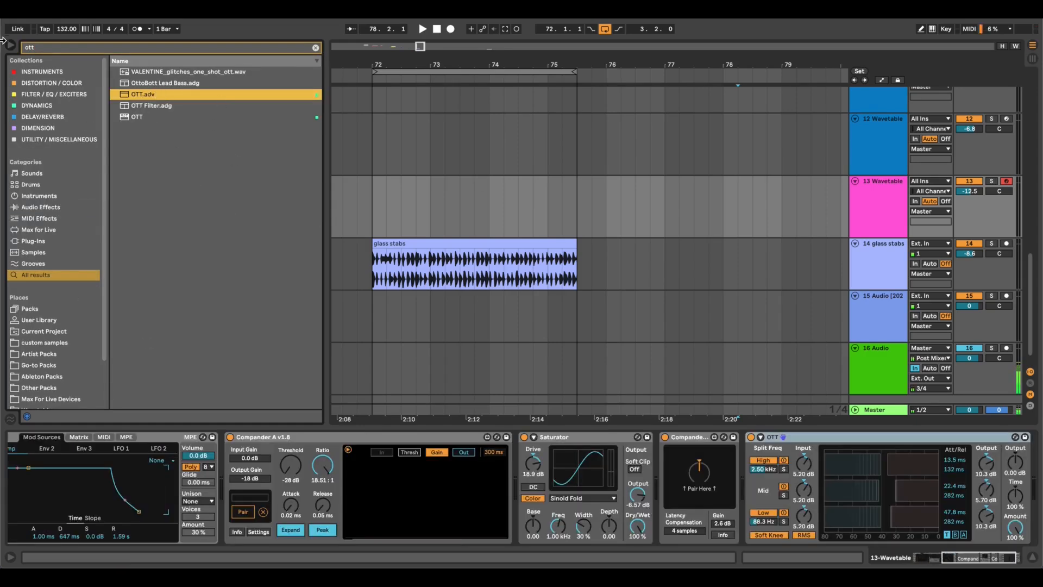
pyautogui.click(10, 45)
pyautogui.moveTo(124, 536); pyautogui.dragTo(124, 528)
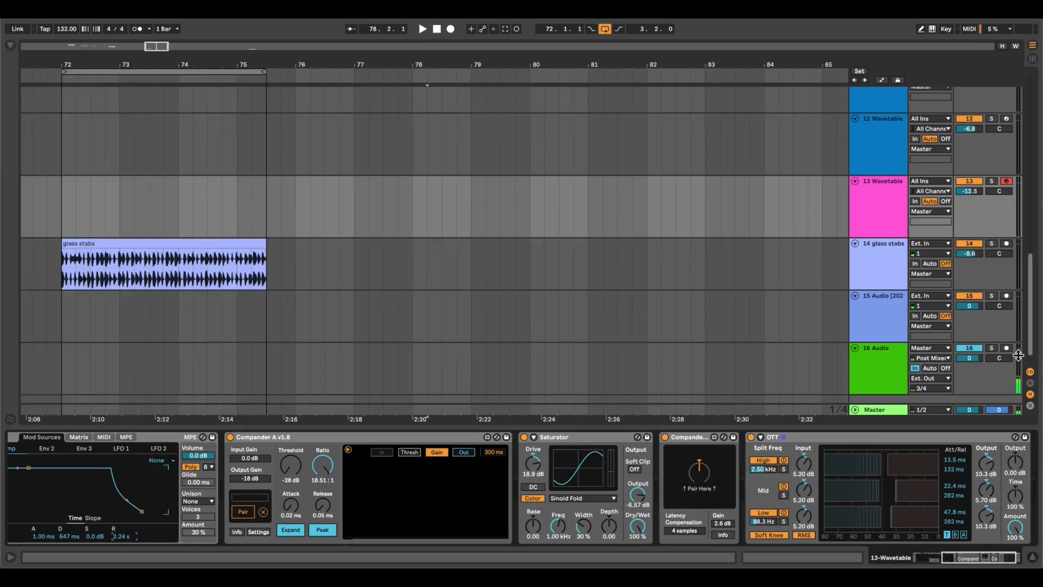
# Duplicate the OTT device three times at the end of the 13 Wavetable chain.
pyautogui.click(825, 482)
pyautogui.hotkey('ctrl', 'd')
pyautogui.hotkey('ctrl', 'd')
pyautogui.hotkey('ctrl', 'd')
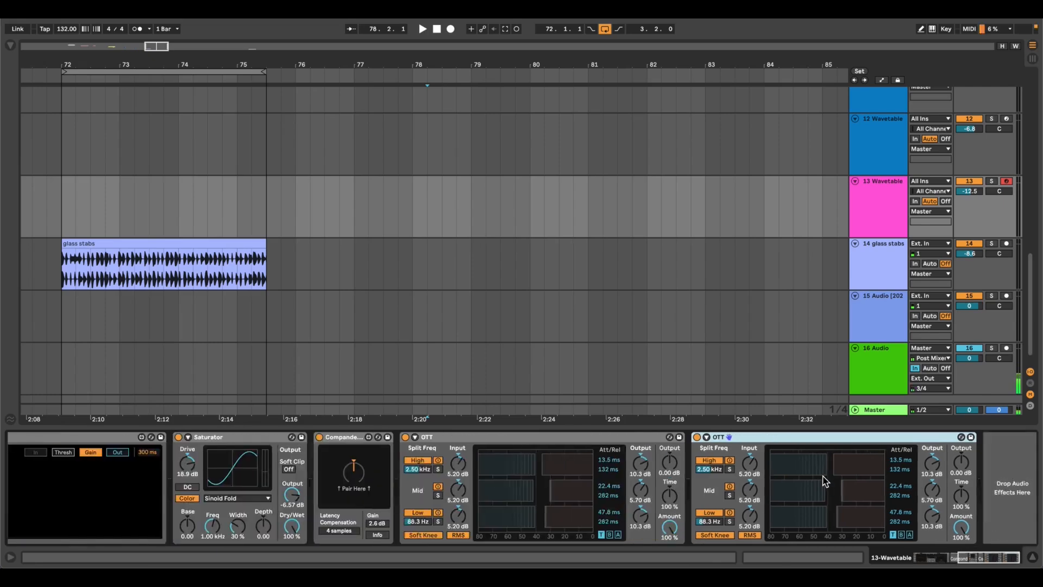
# Raise the main Output of the last OTT in the chain to 9.60 dB.
pyautogui.hscroll(3, 526, 473)
pyautogui.hscroll(-10, 527, 472)
pyautogui.hscroll(10, 755, 498)
pyautogui.moveTo(956, 463); pyautogui.dragTo(956, 459)
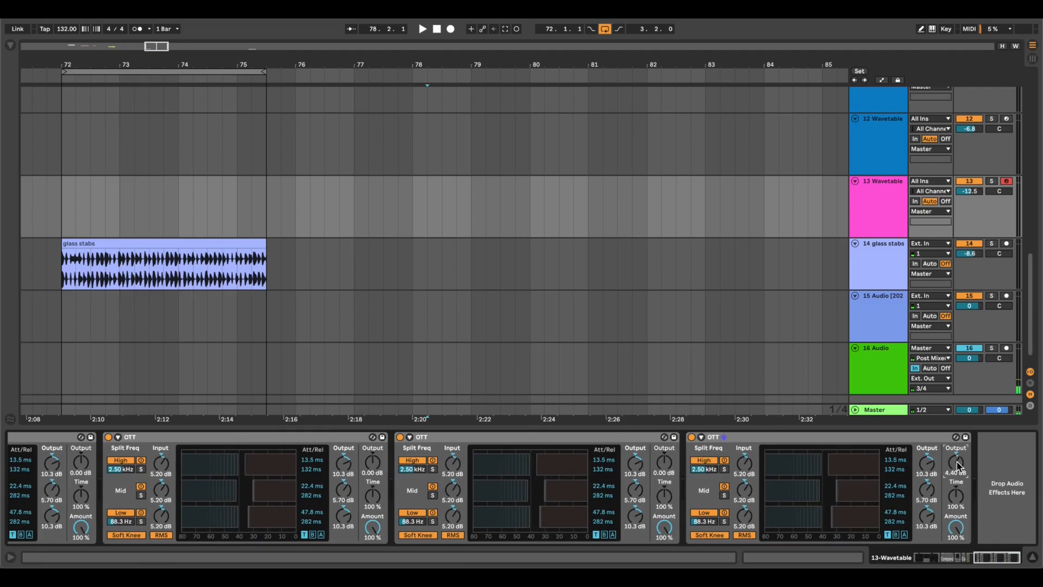
pyautogui.moveTo(955, 462); pyautogui.dragTo(955, 457)
pyautogui.hscroll(-10, 542, 473)
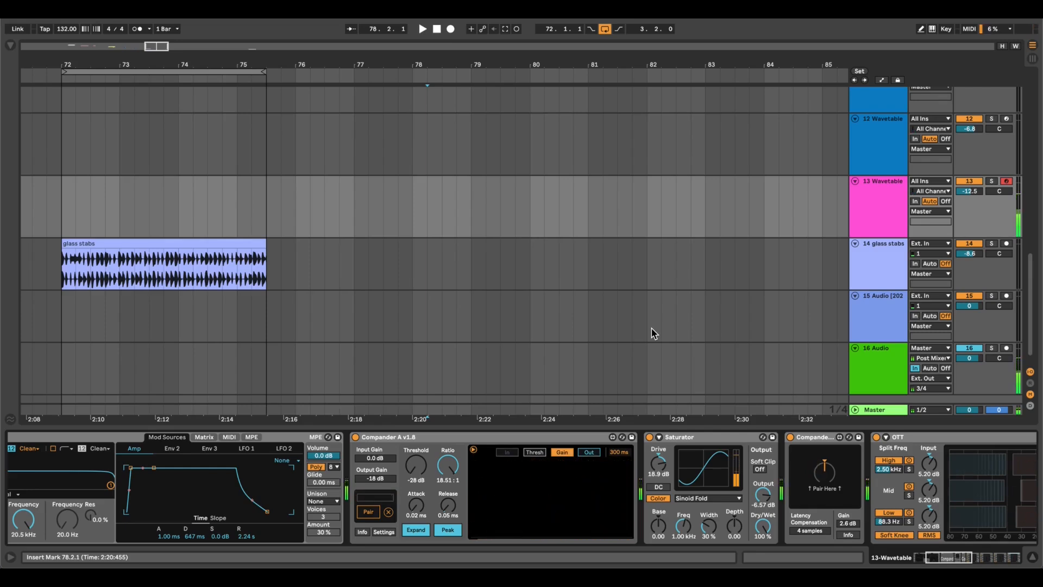
# Reselect the 13 Wavetable track, view Compander A's info page and close it again.
pyautogui.moveTo(651, 332); pyautogui.dragTo(561, 474)
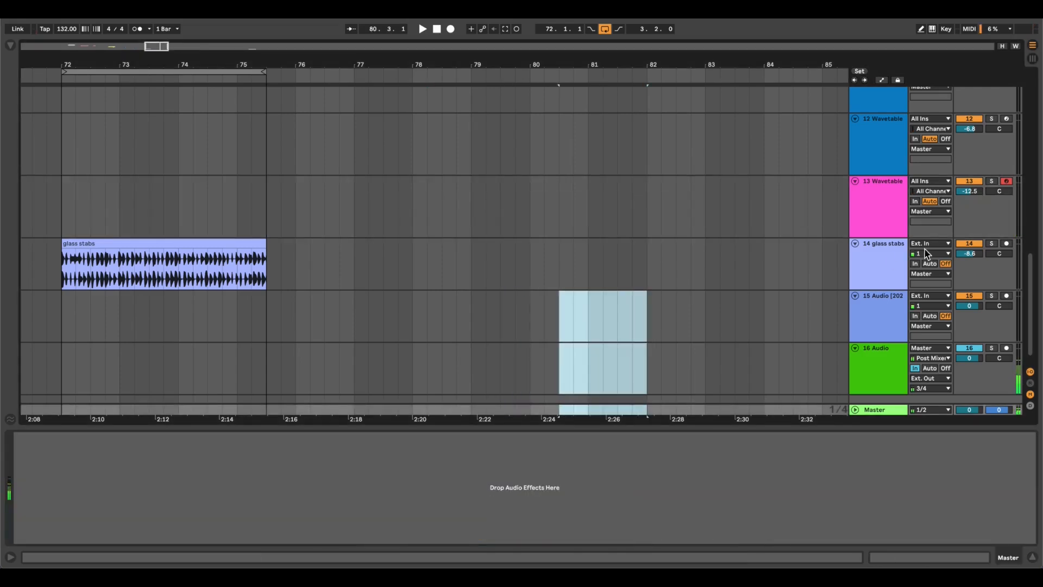
pyautogui.click(879, 202)
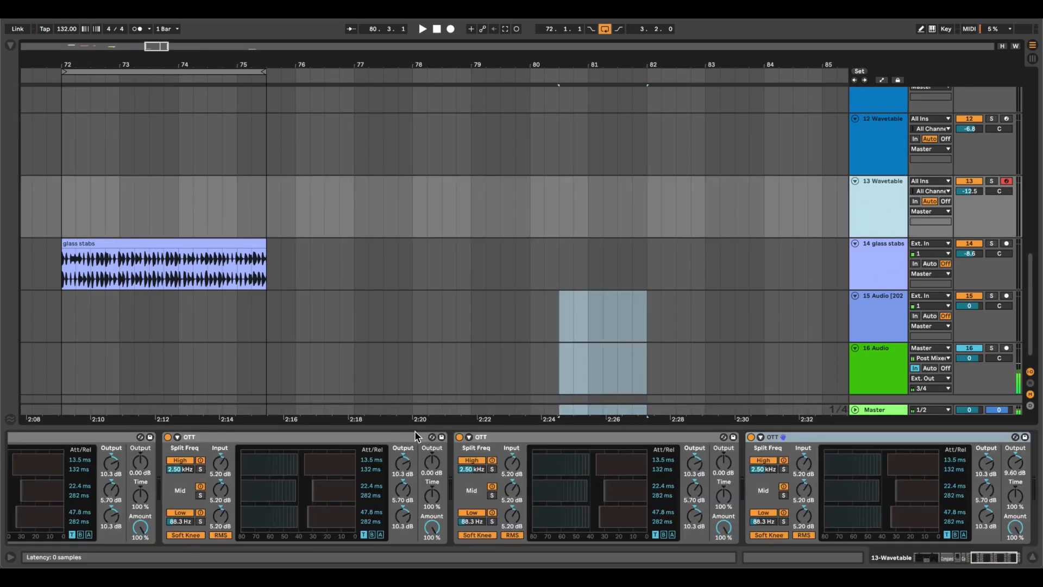
pyautogui.scroll(10, 415, 434)
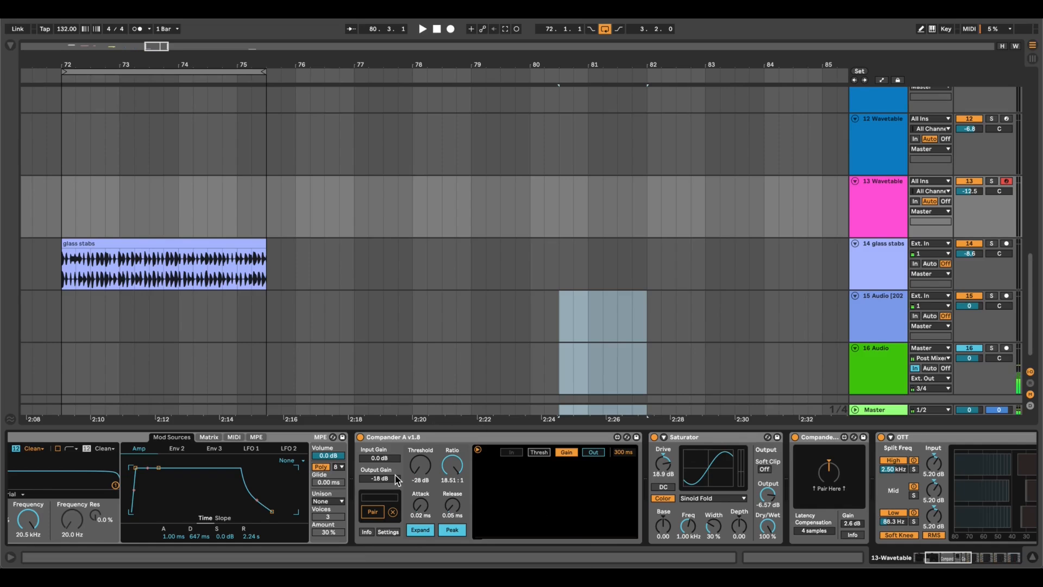
pyautogui.click(365, 532)
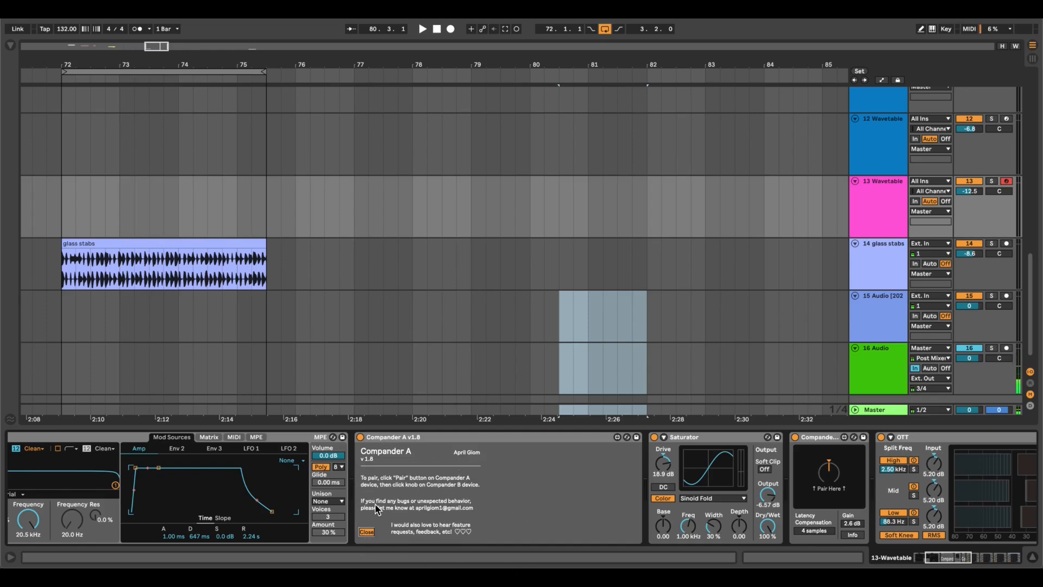
pyautogui.click(366, 533)
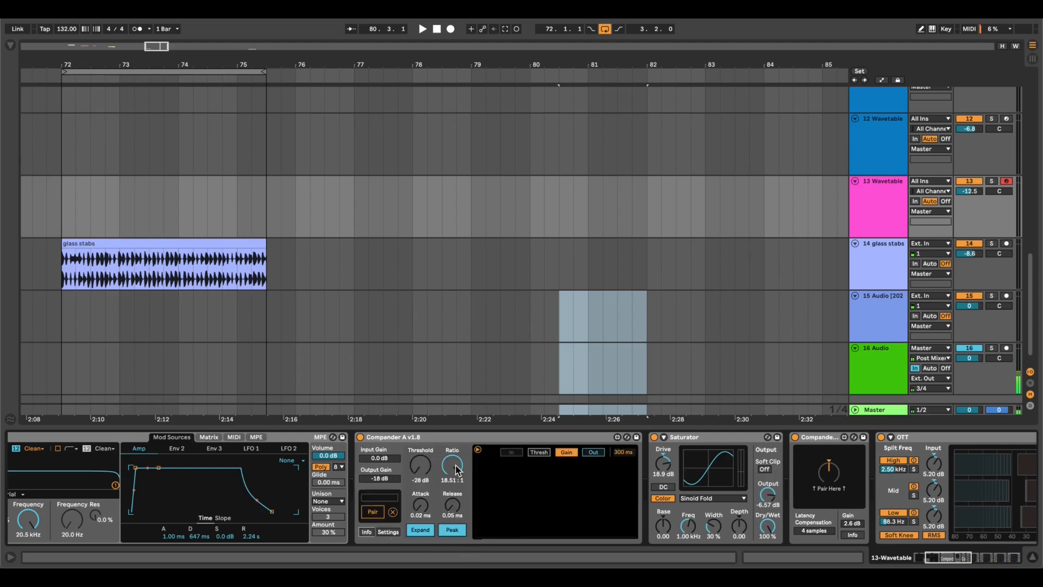